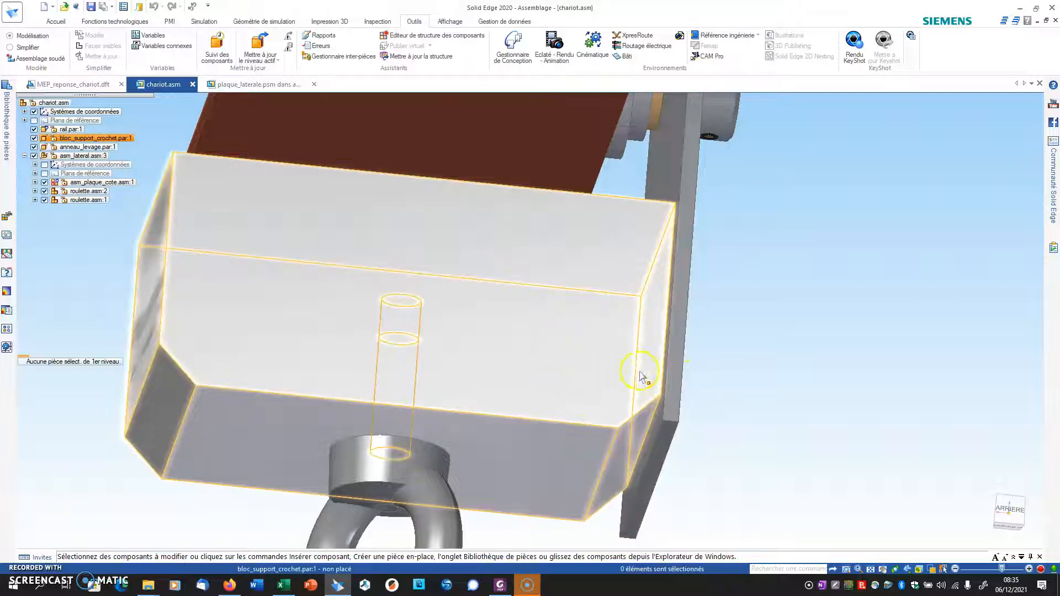
- In the plaque_laterale.psm document, add a short perpendicular flange along the plate's lower edge at 90°, with material outside, pointing under the hook block
middle_click_drag(688, 385, 682, 420)
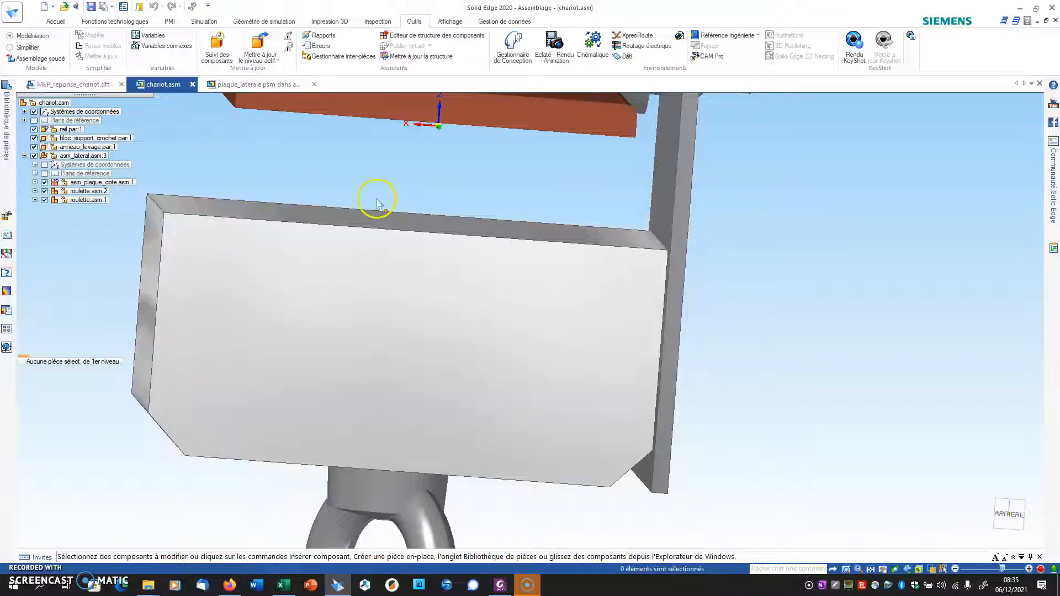
left_click(263, 84)
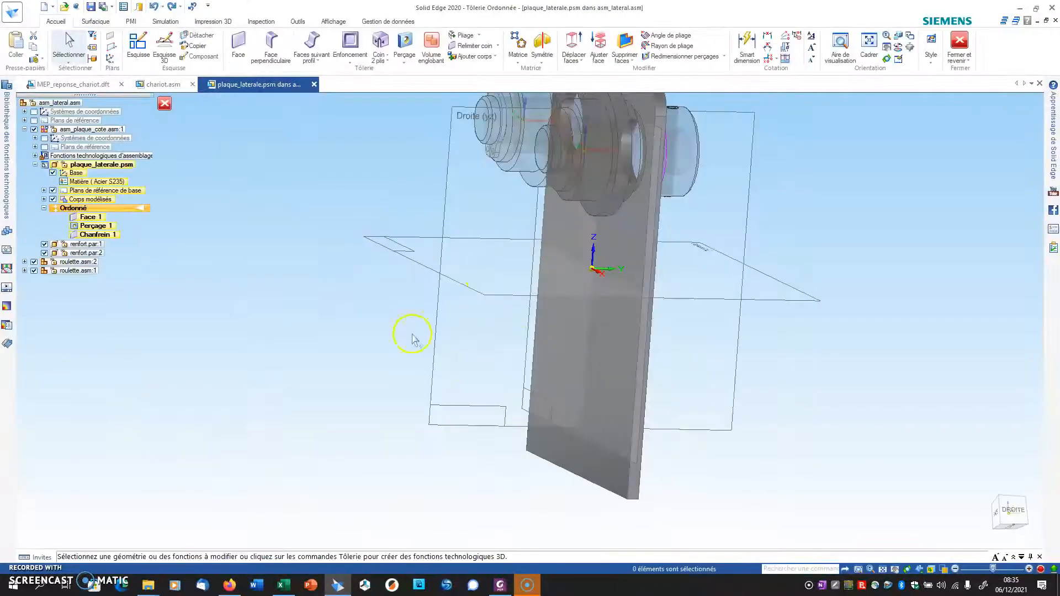
left_click(270, 47)
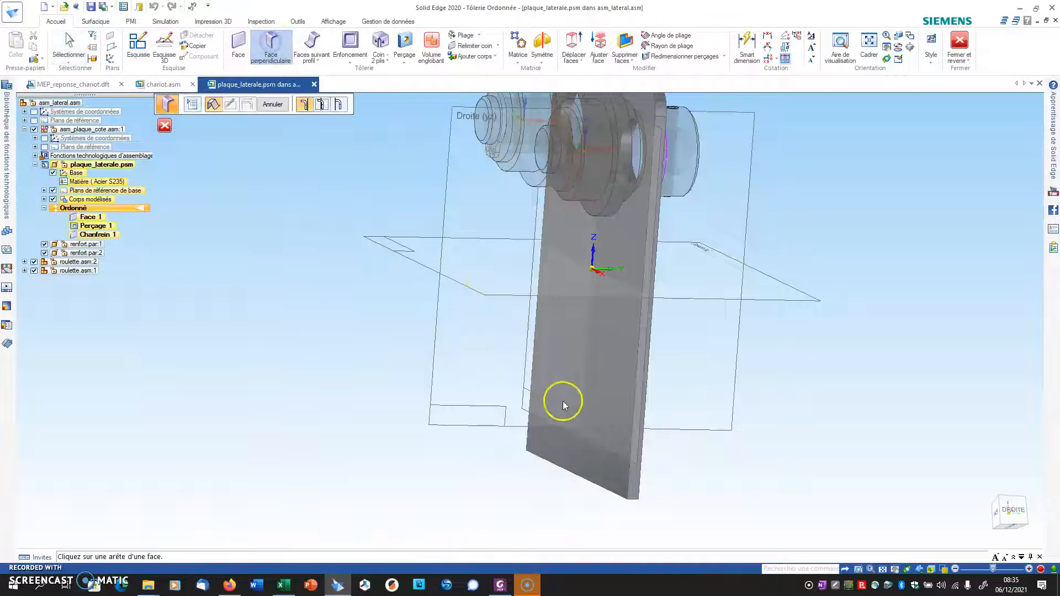
middle_click_drag(577, 483, 553, 484)
left_click(579, 478)
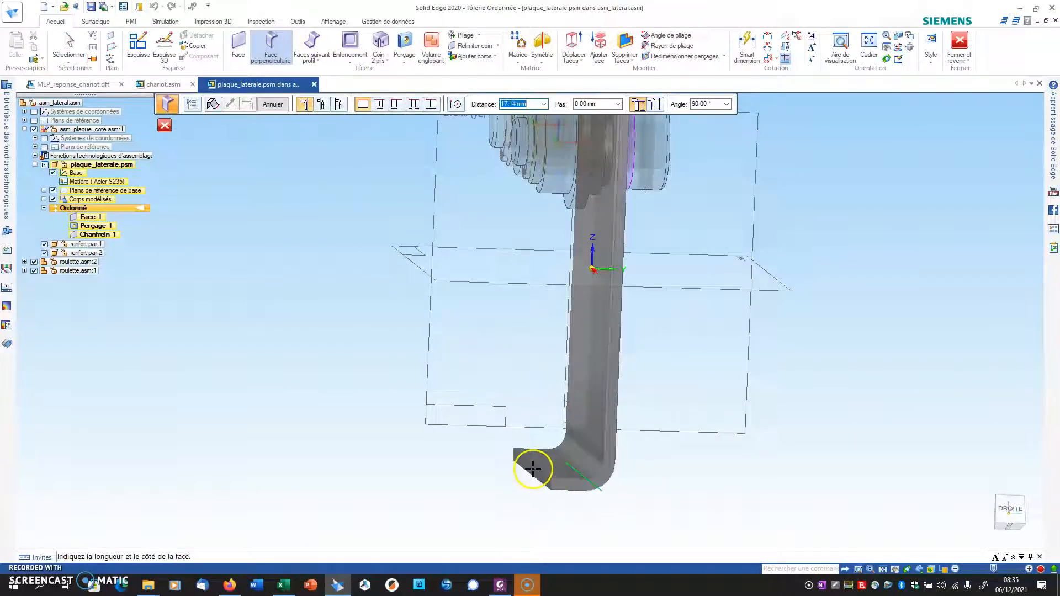
middle_click_drag(545, 468, 535, 458)
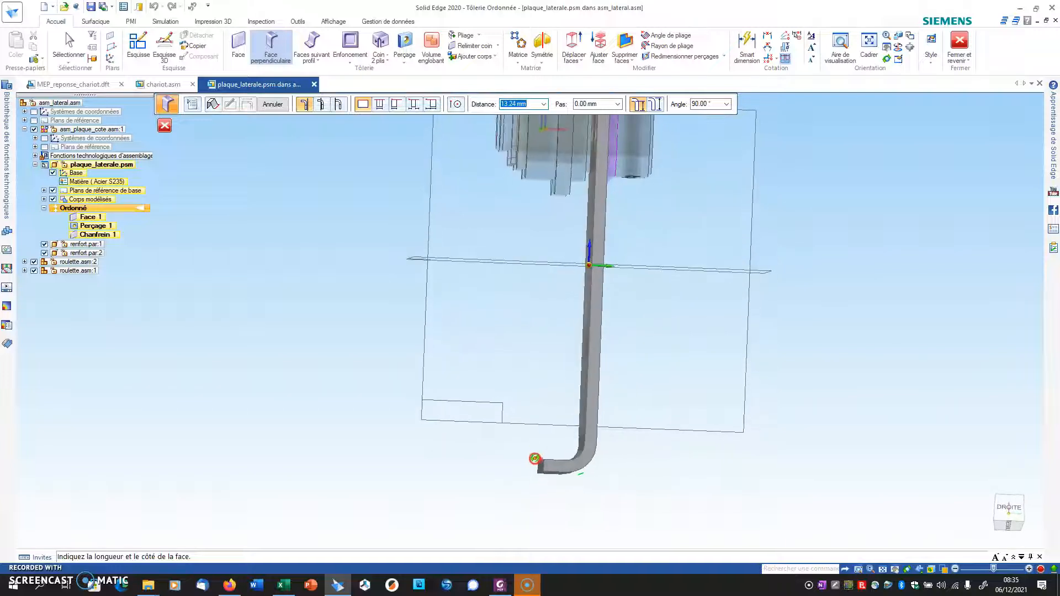
scroll(536, 461, "up", 5)
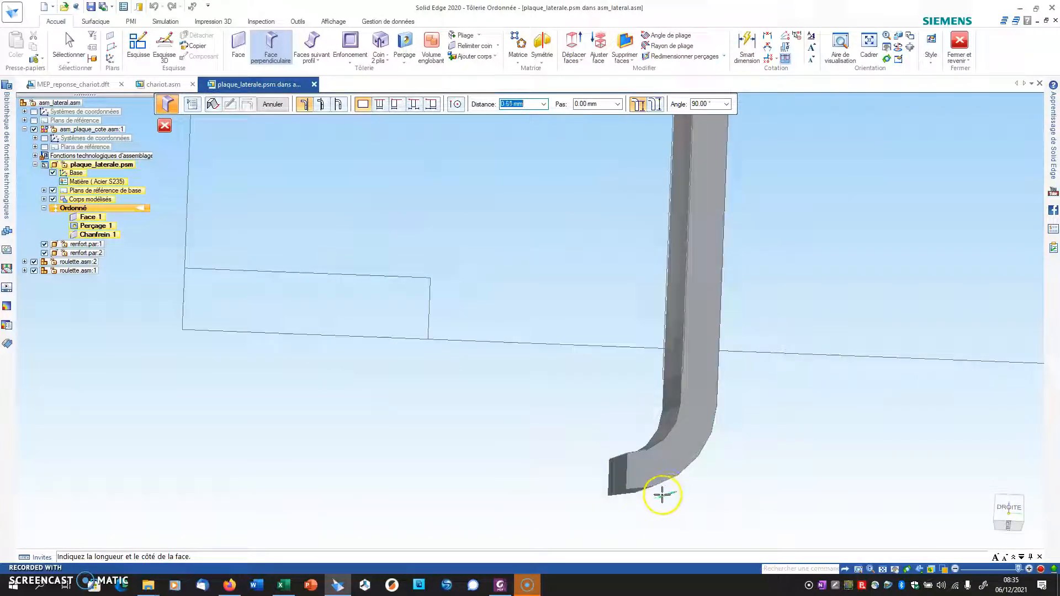
left_click(323, 104)
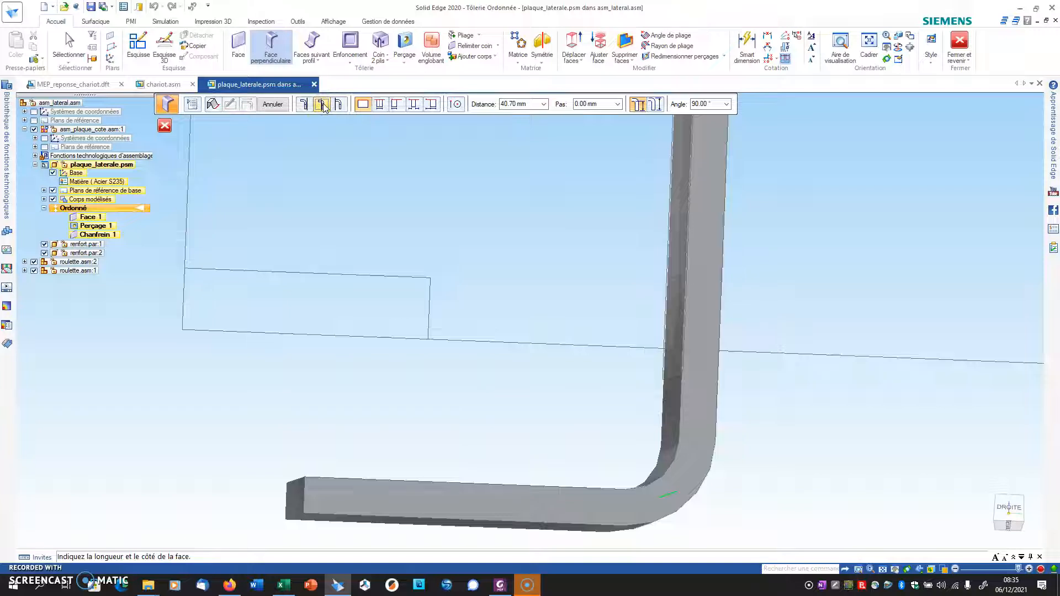
scroll(492, 314, "up", 5)
scroll(487, 331, "down", 5)
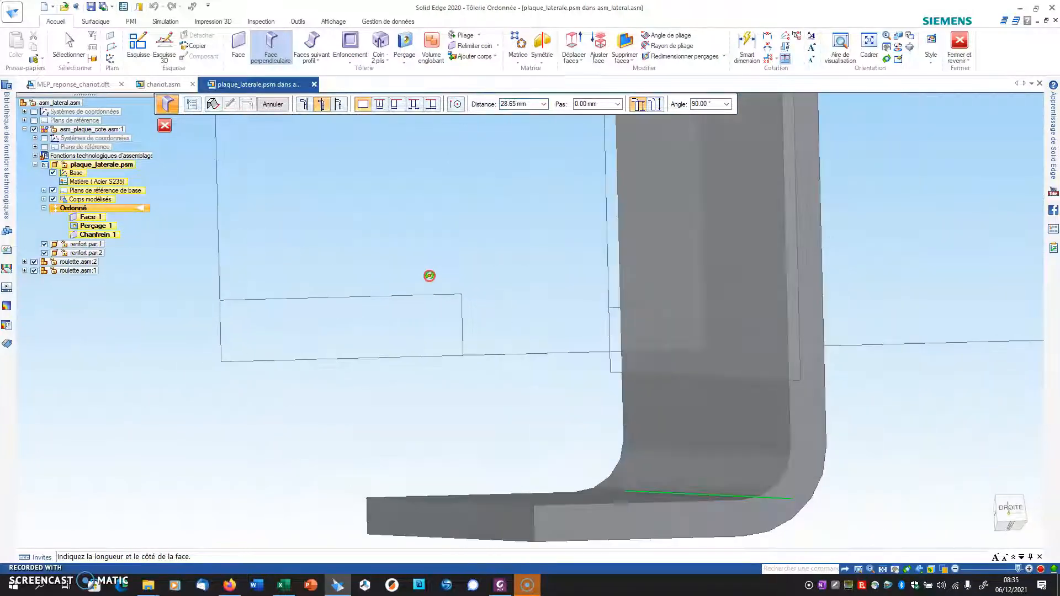
middle_click_drag(429, 276, 418, 280)
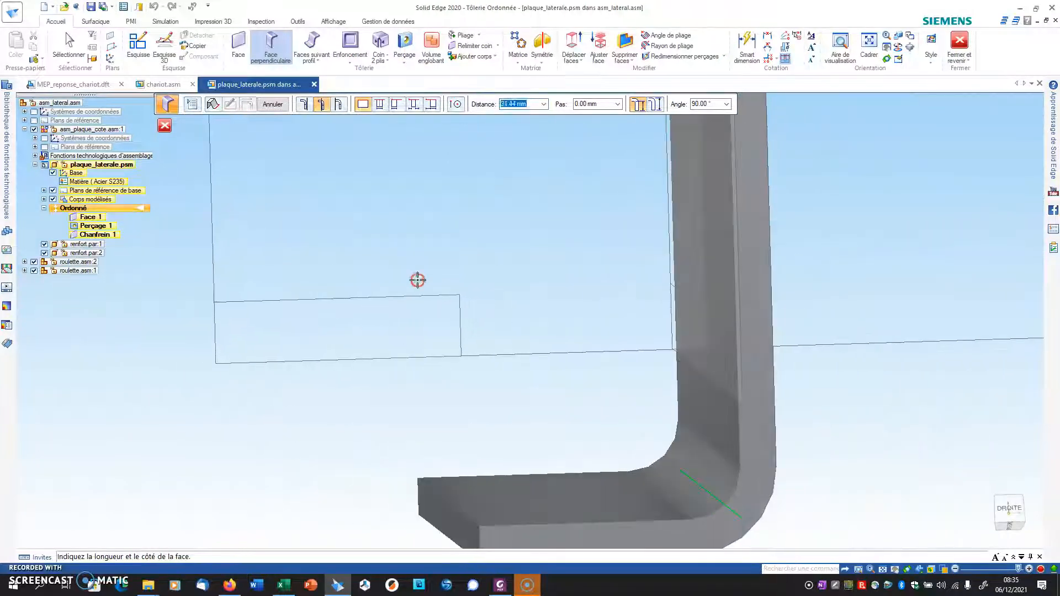
left_click(499, 324)
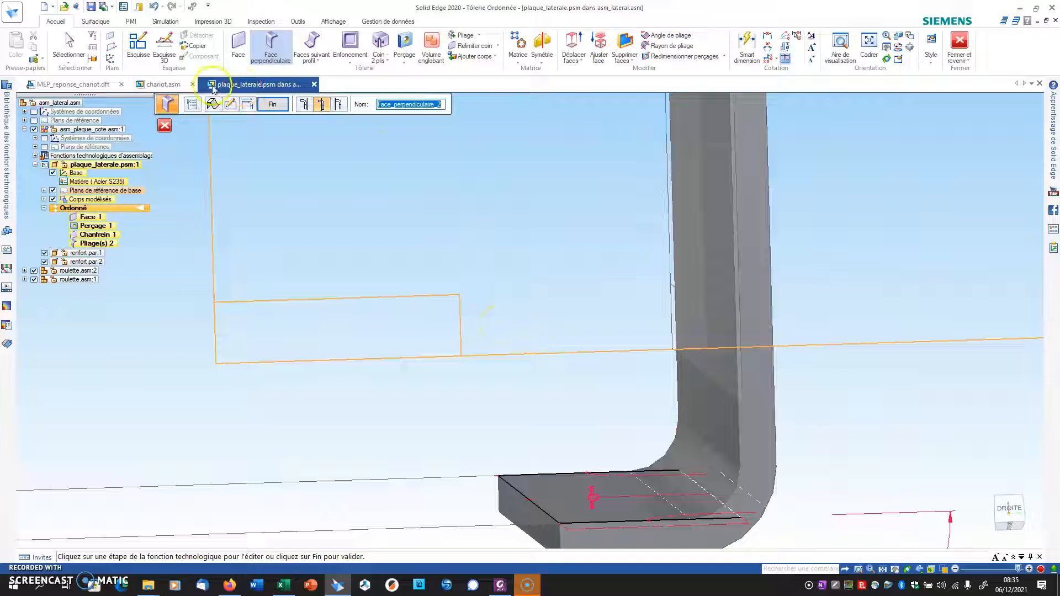
- Finish the flange, close the in-place part edit and return to the chariot.asm assembly to check the bent plate
left_click(164, 126)
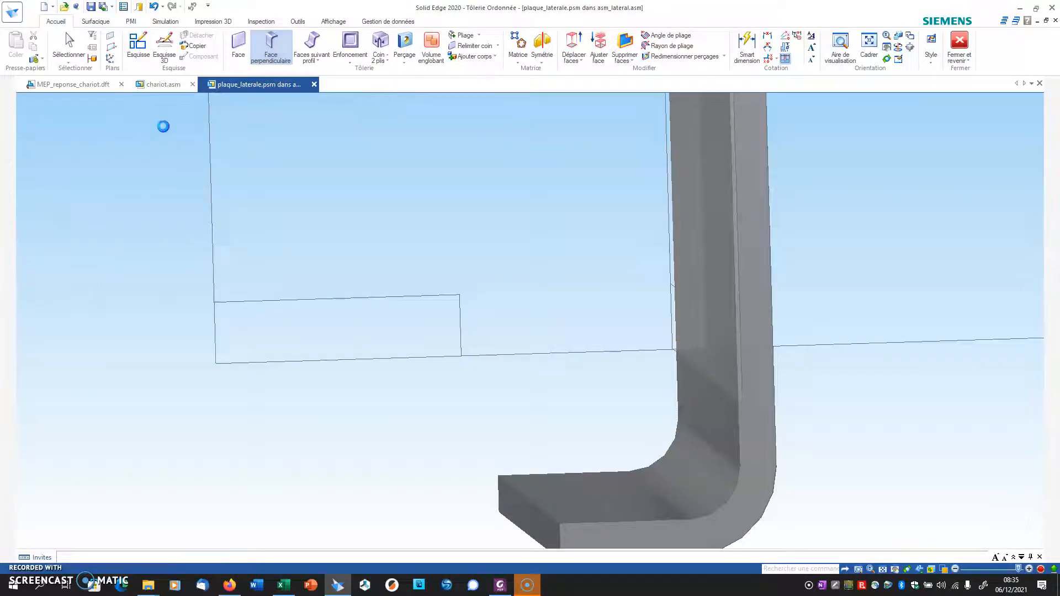
left_click(160, 85)
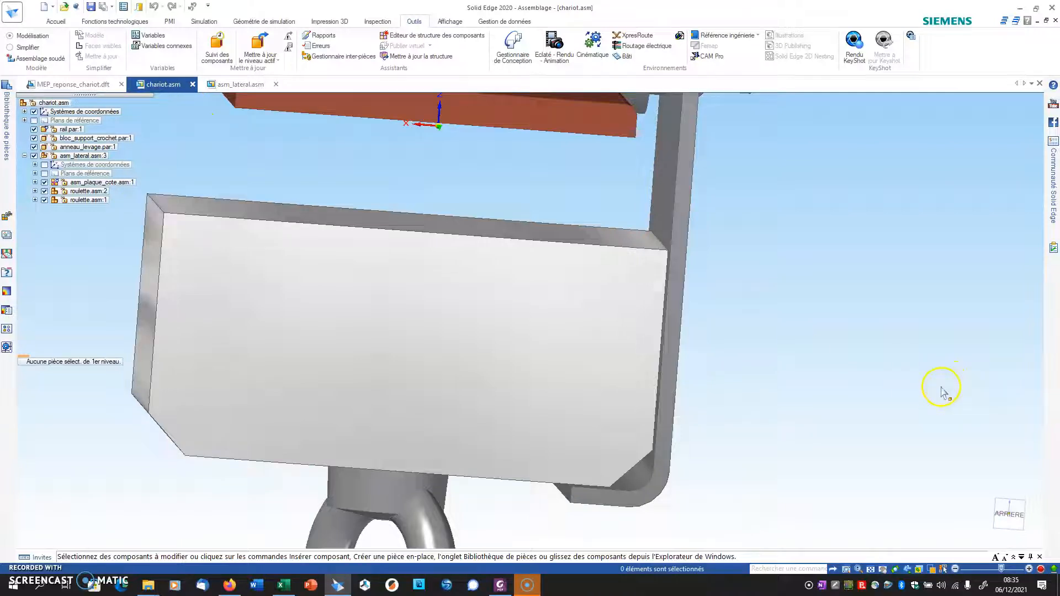
middle_click_drag(945, 382, 843, 359)
scroll(859, 376, "down", 3)
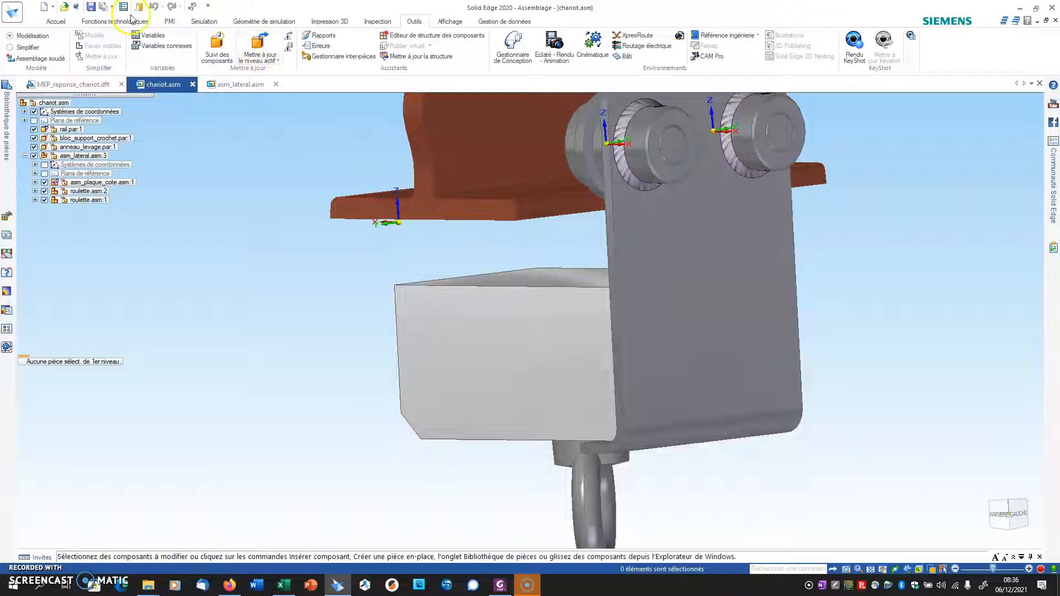
- Measure the vertical distance from the roller axis to the plate's lower edge with a Smart Dimension, without keeping the dimension
left_click(170, 21)
left_click(189, 47)
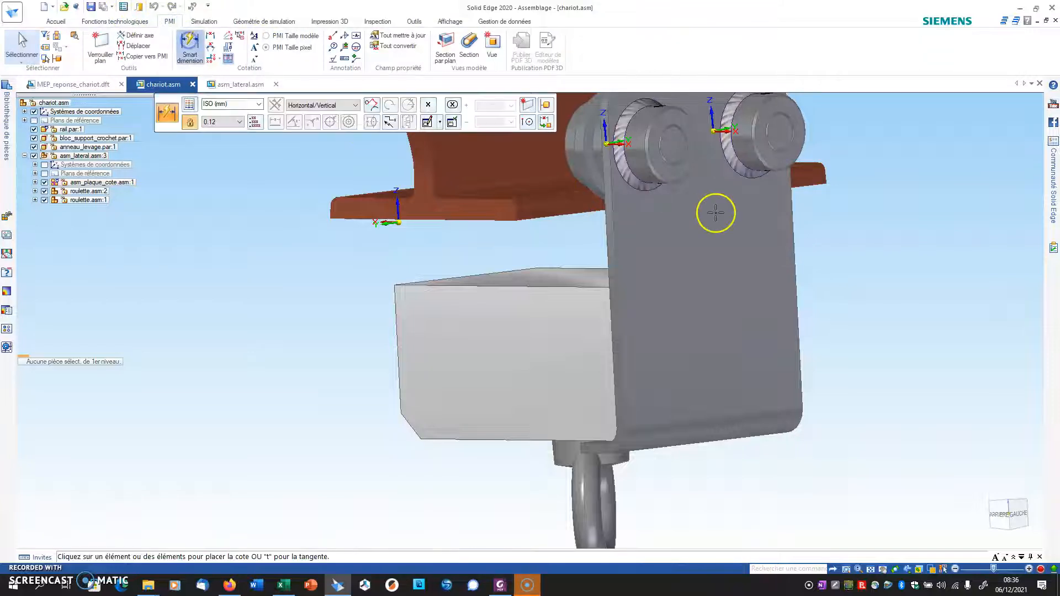
left_click(674, 165)
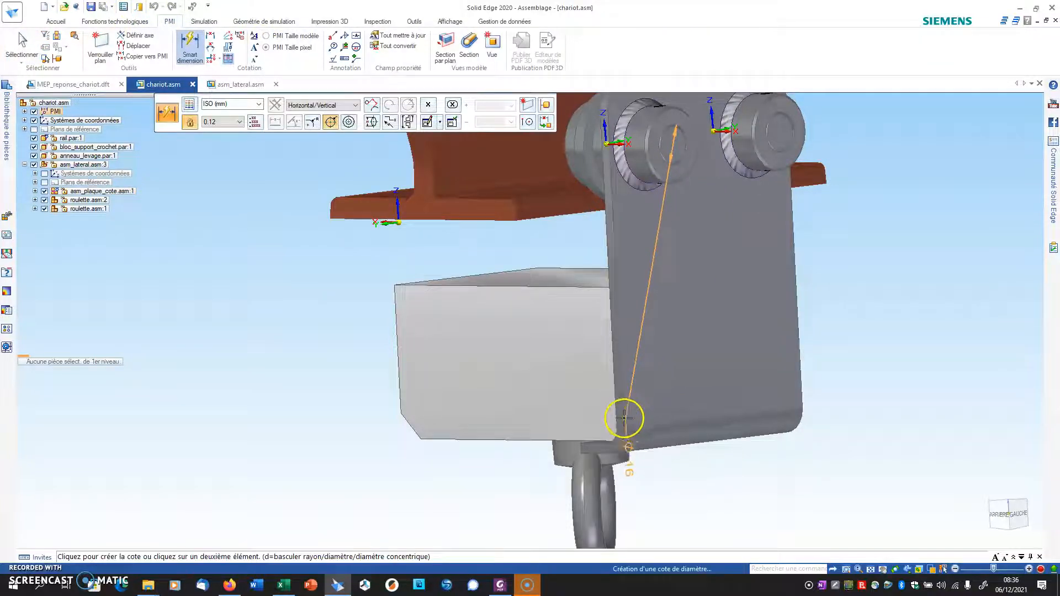
left_click(596, 441)
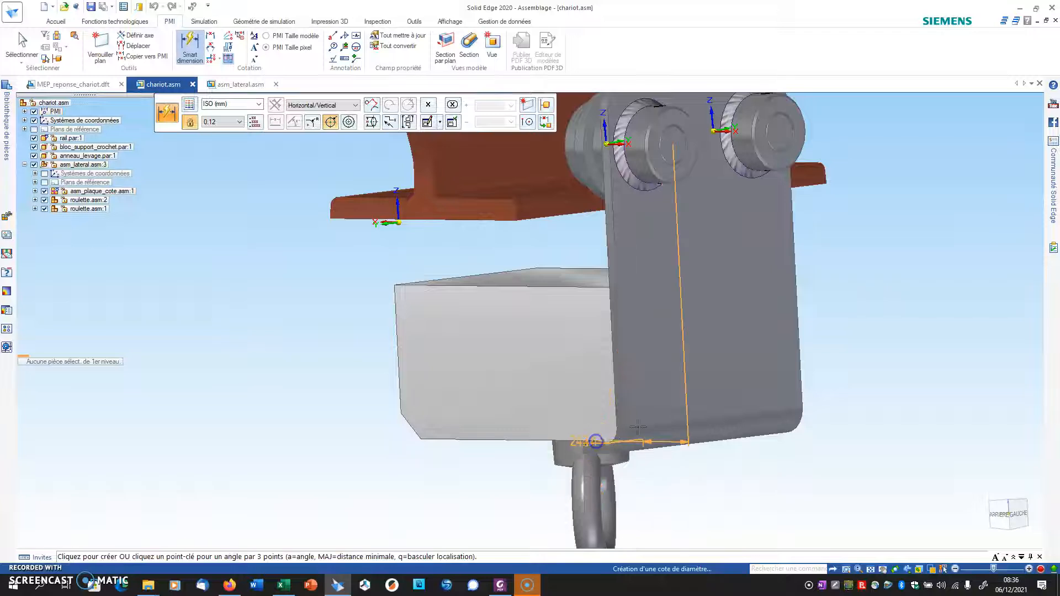
middle_click_drag(691, 373, 589, 357)
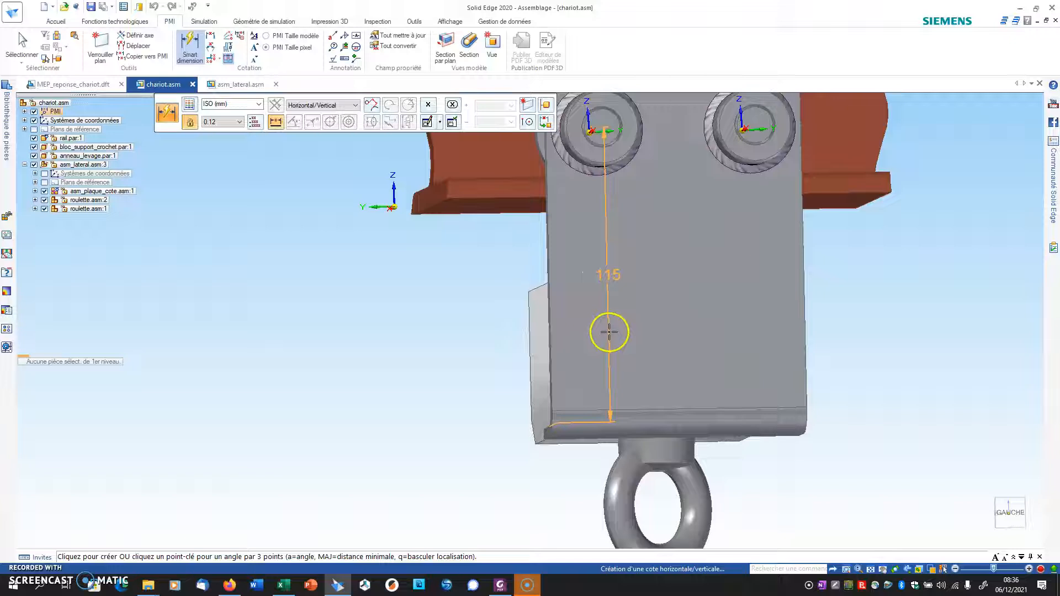
left_click(599, 119)
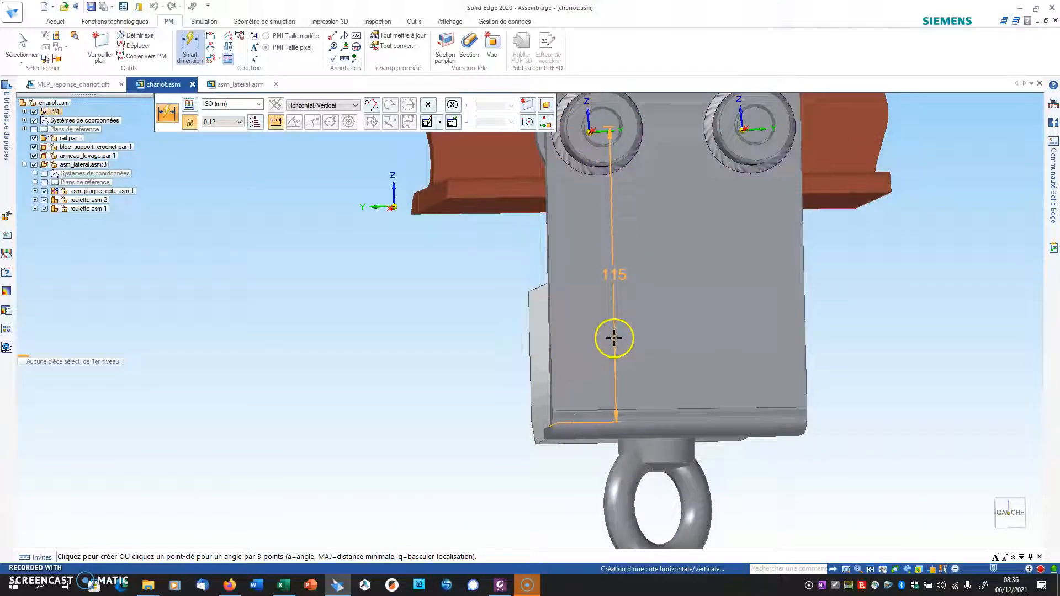
key("Escape")
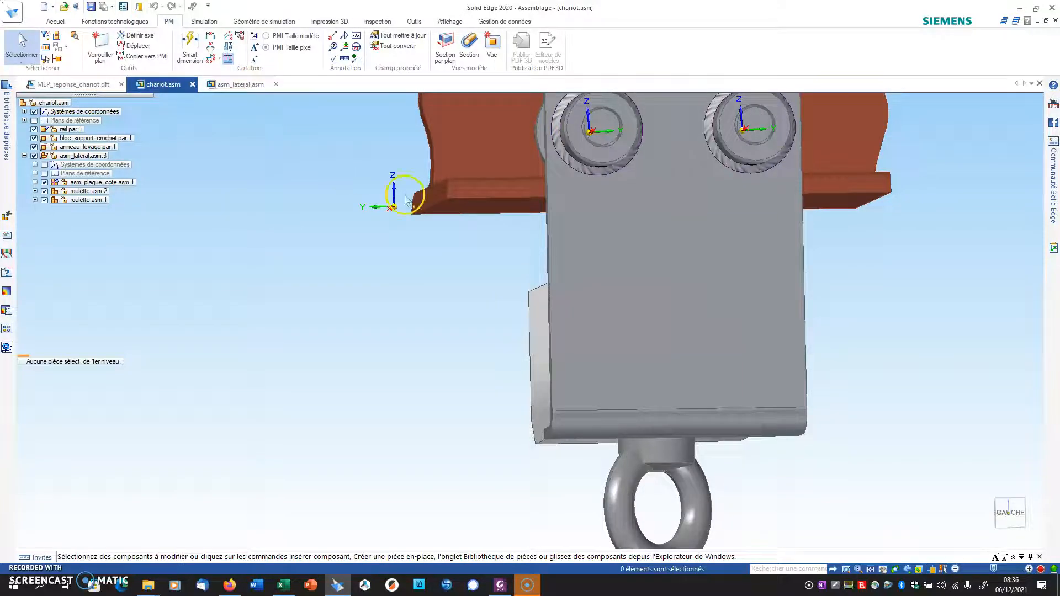
- Try to edit the side plate in place from the chariot assembly
left_click(639, 267)
right_click(639, 266)
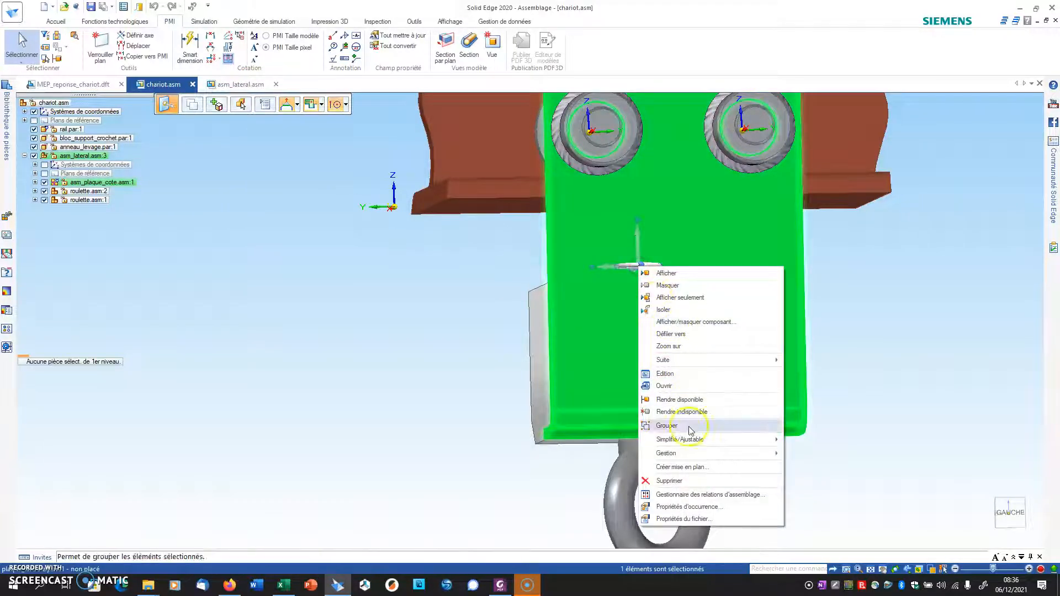
mouse_move(682, 448)
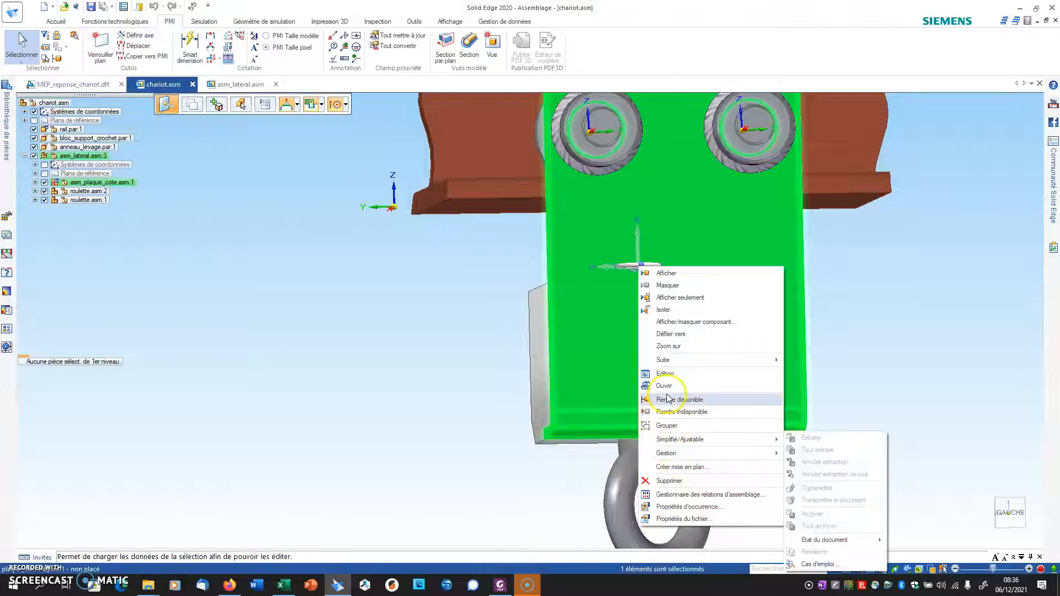
left_click(667, 373)
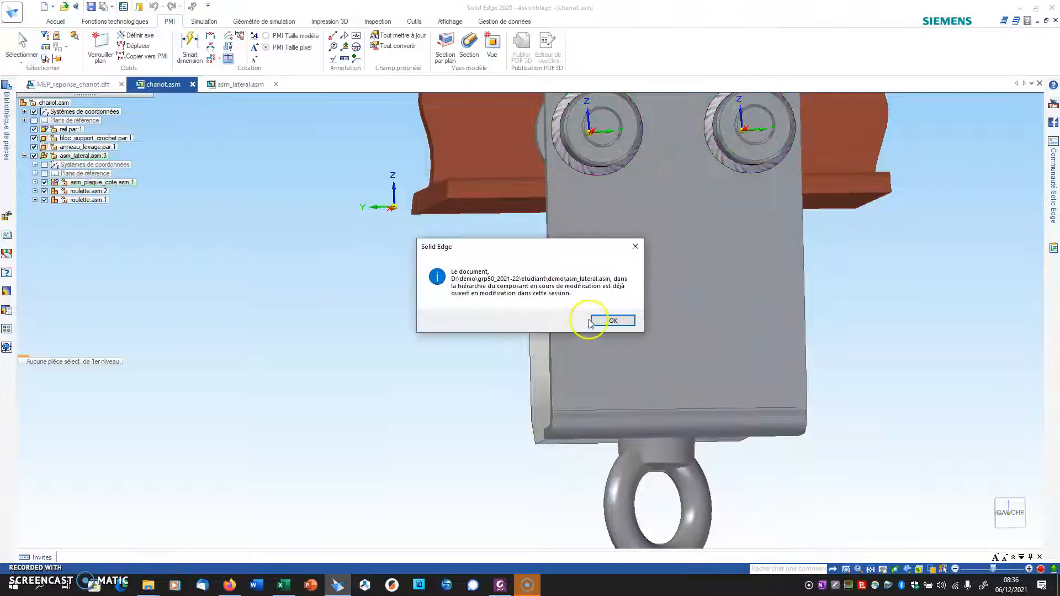
left_click(607, 321)
- Open the side plate part plaque_laterale.psm in its own window from the assembly
left_click(600, 256)
right_click(608, 263)
right_click(651, 384)
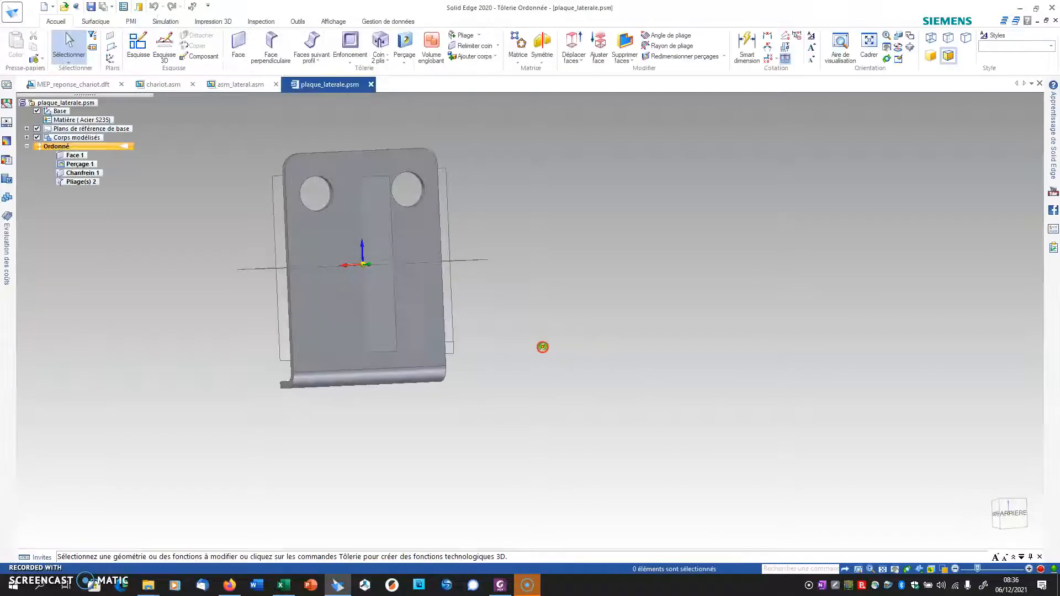
- Start a hole feature on the plate's flat face and sketch a vertical line about 84 mm long down from the upper-left hole's centre
left_click(404, 61)
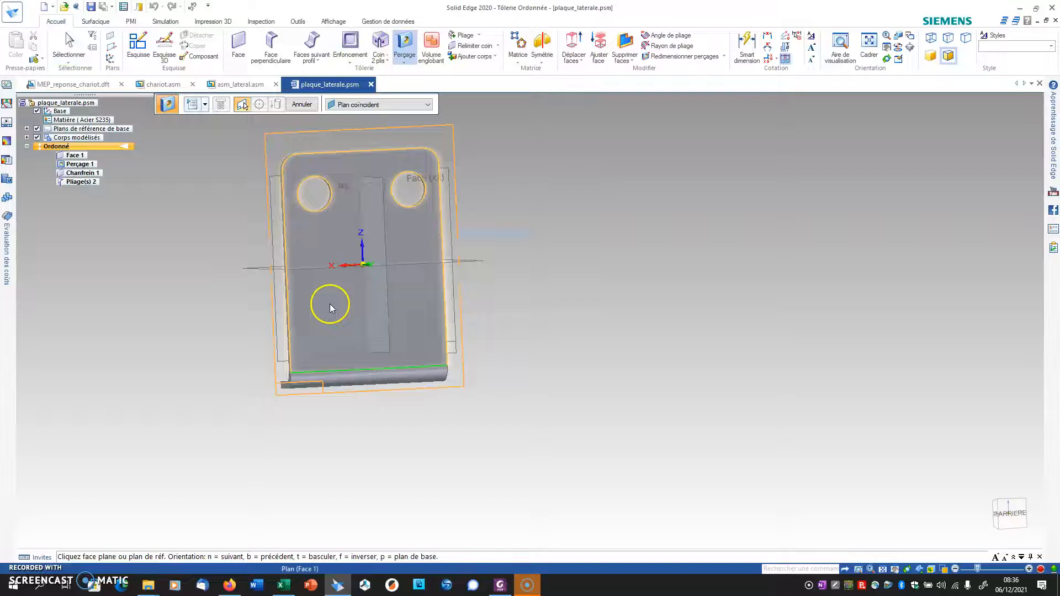
left_click(329, 303)
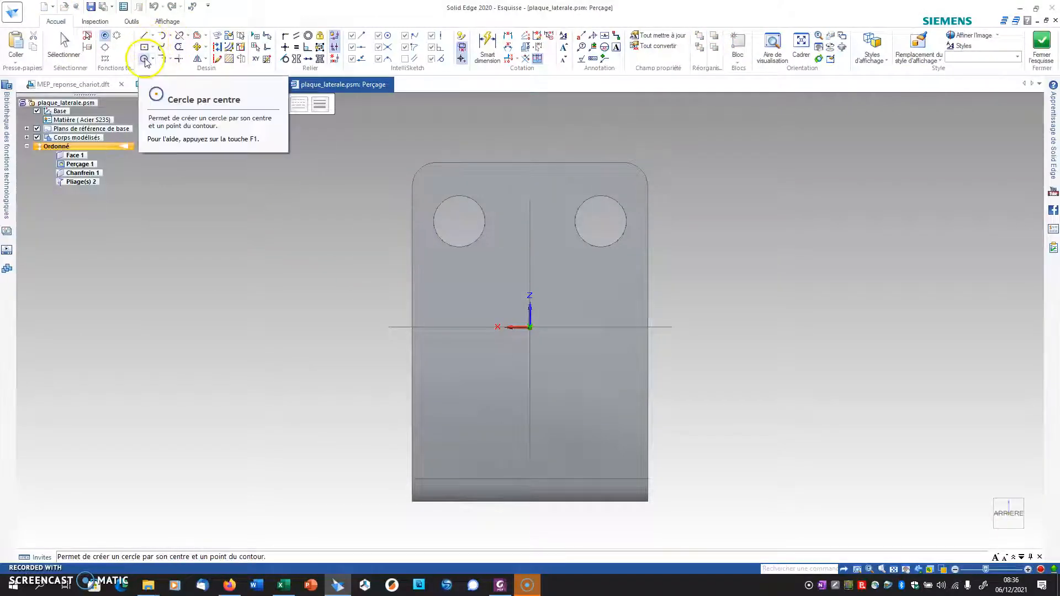
left_click(144, 35)
left_click(460, 221)
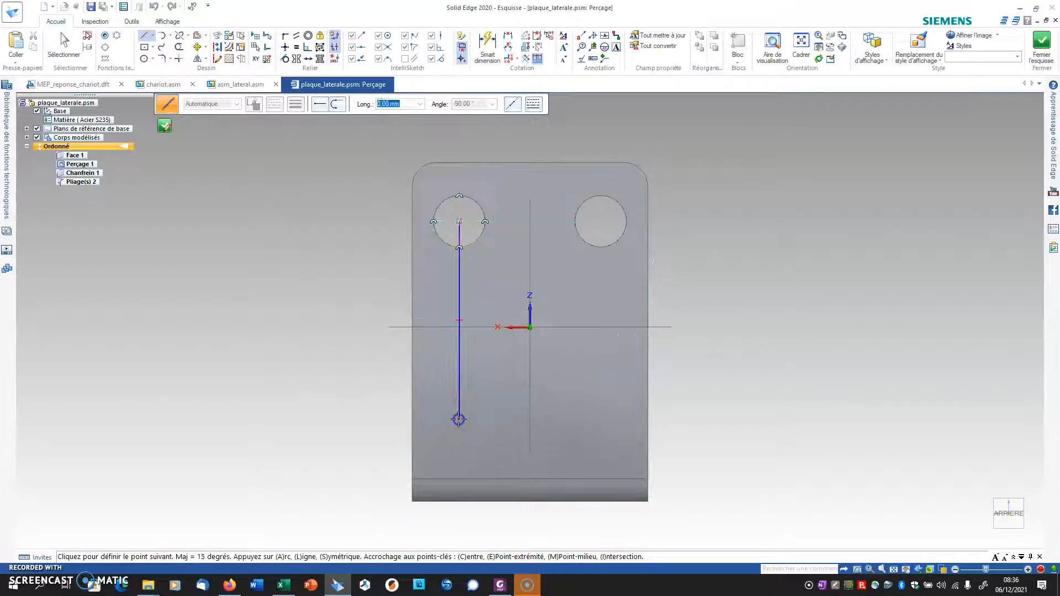
left_click(459, 419)
- Place a hole profile centred on the lower end of the vertical line
left_click(105, 35)
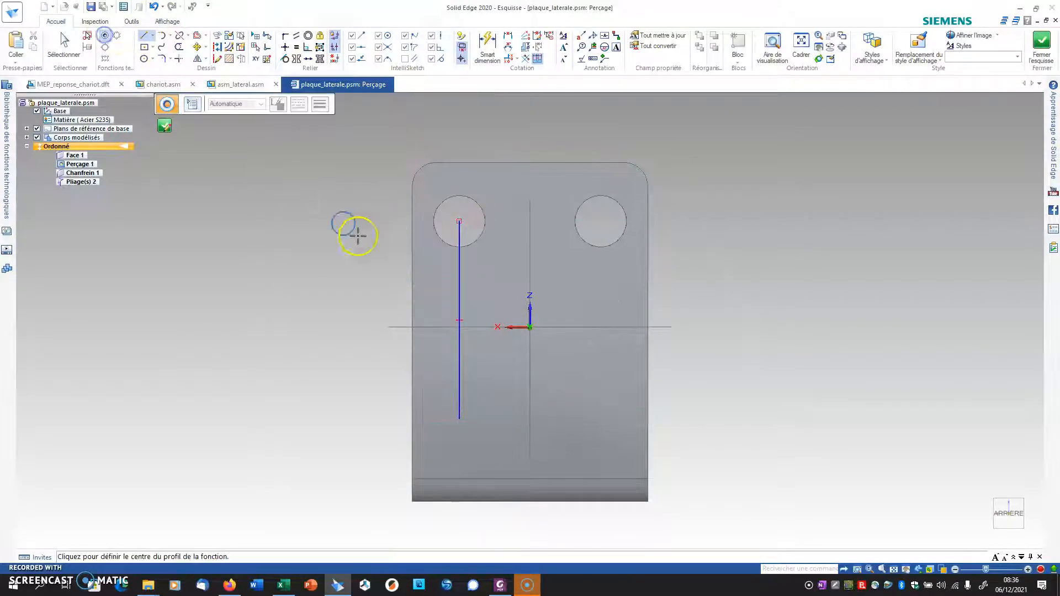
left_click(459, 419)
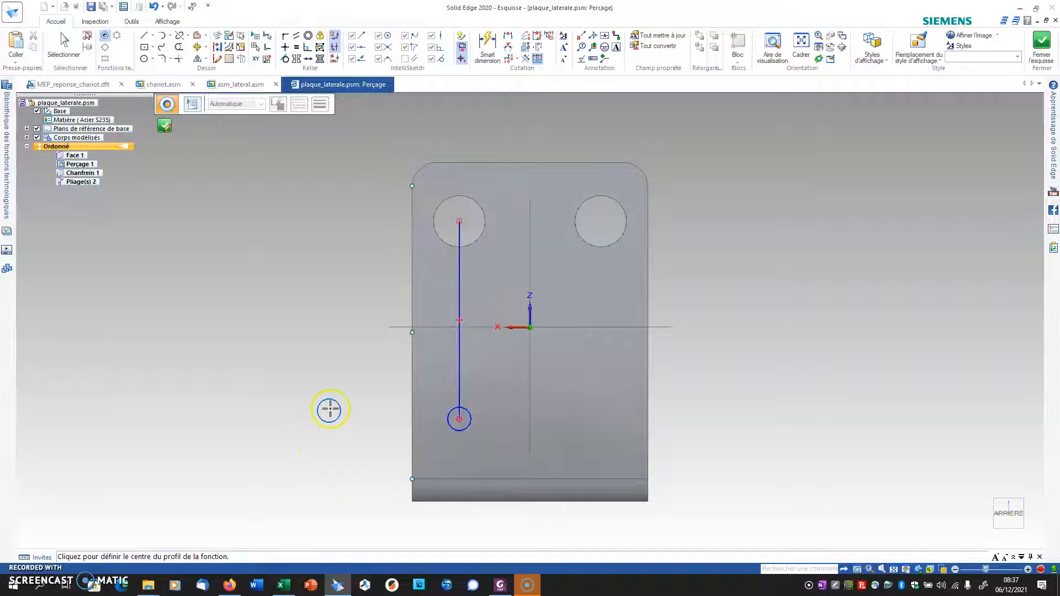
key("Escape")
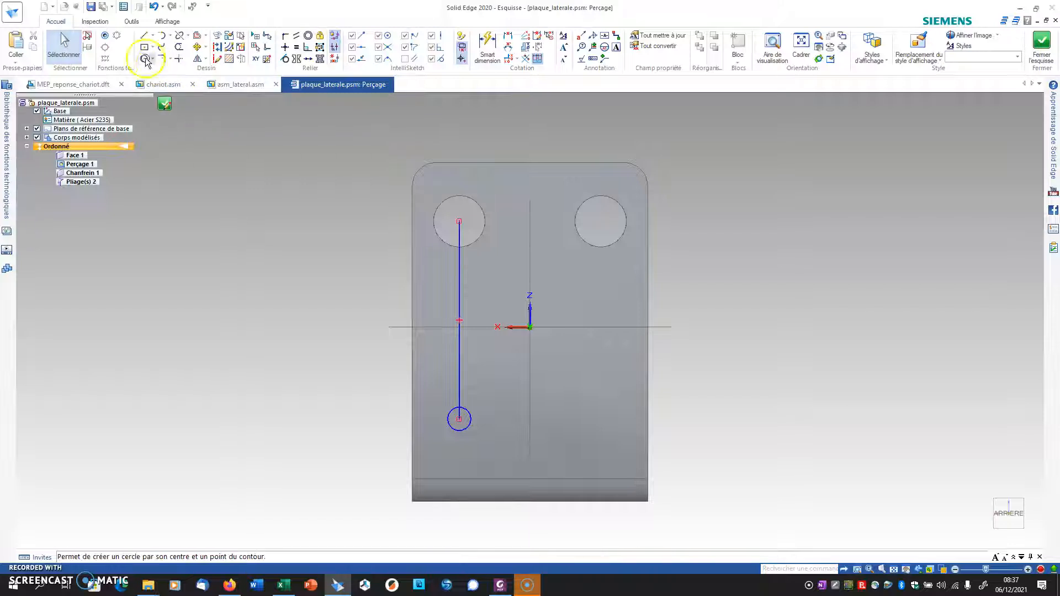
- Set the hole diameter to 14 mm in the hole options
left_click(105, 35)
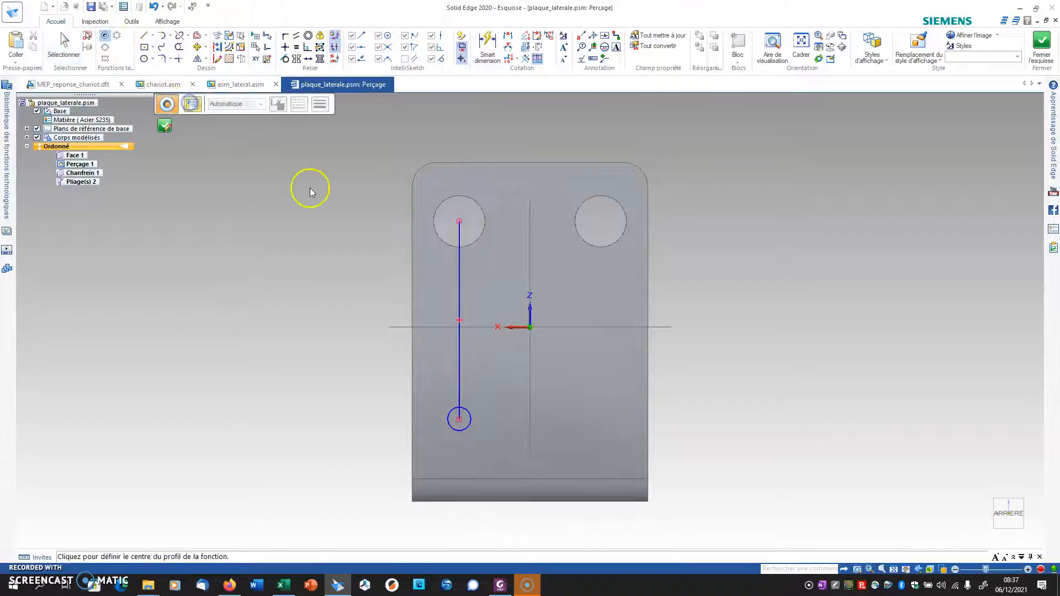
left_click(348, 145)
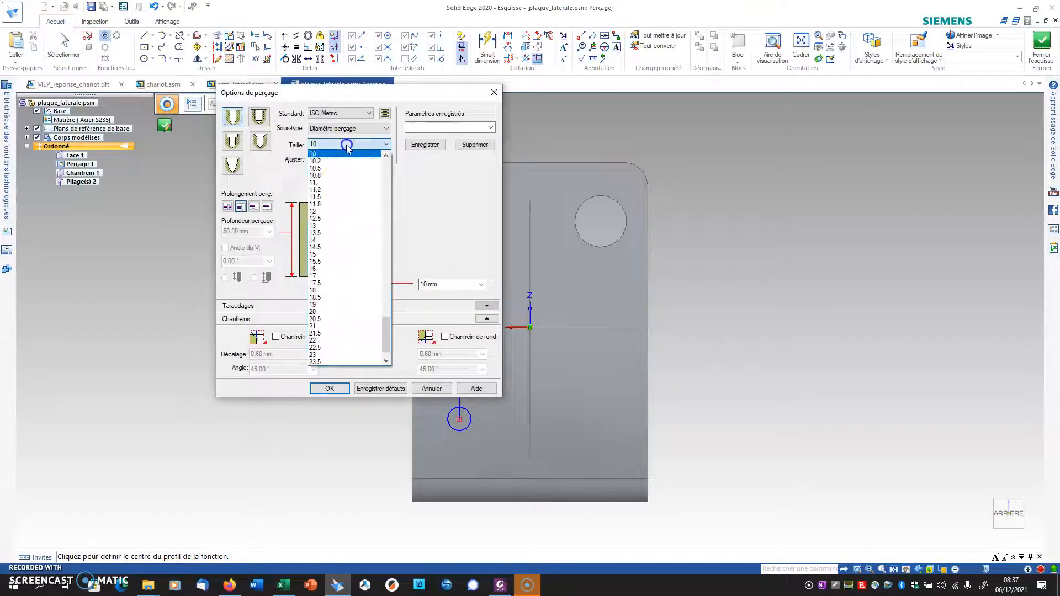
left_click(336, 241)
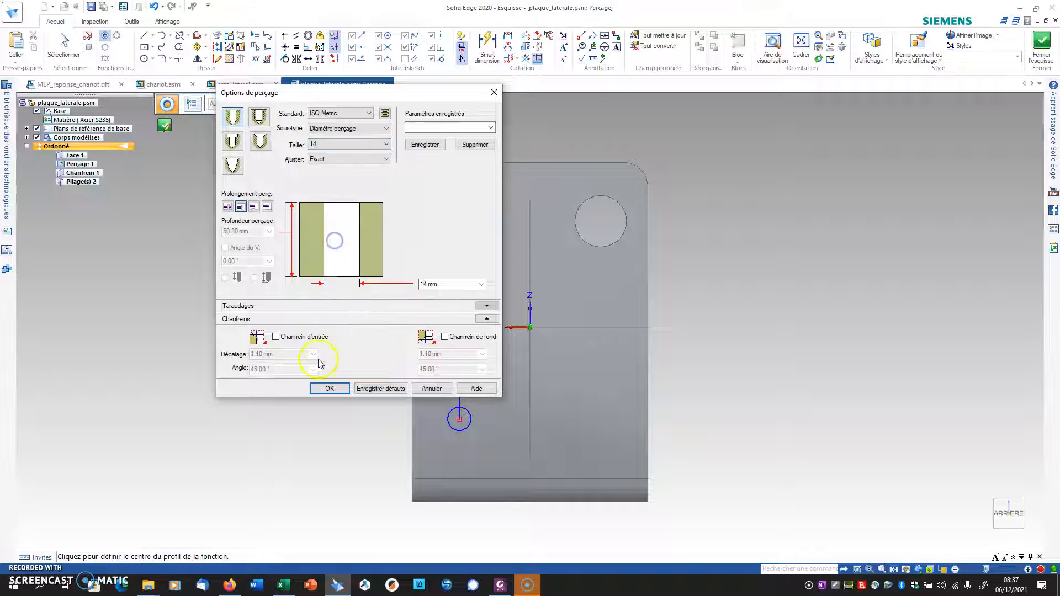
left_click(328, 389)
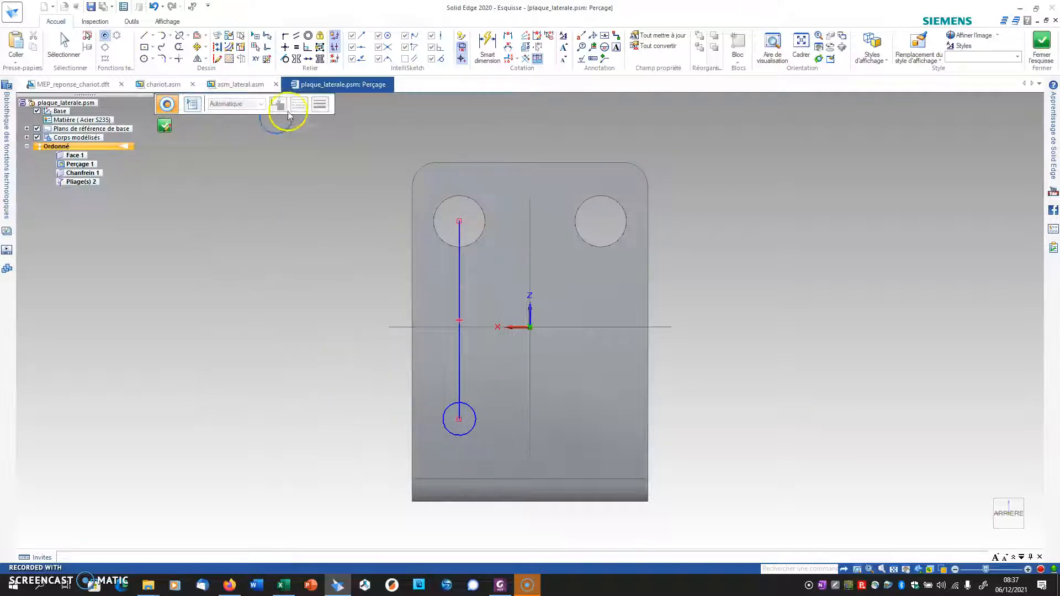
- Dimension the vertical line below the upper-left hole at 90 mm and close the hole sketch
left_click(488, 45)
left_click(459, 270)
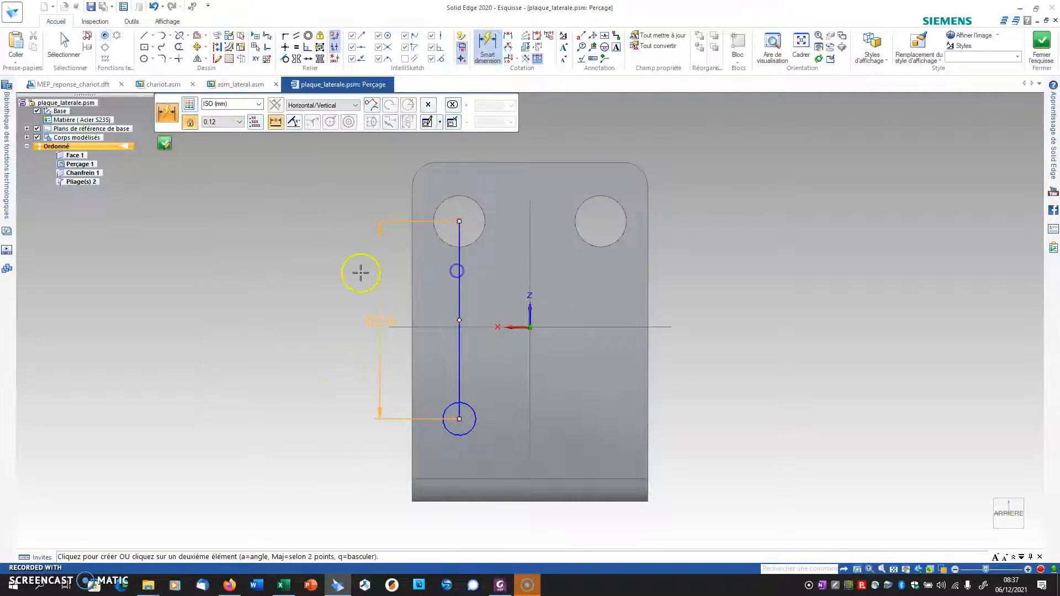
left_click(344, 269)
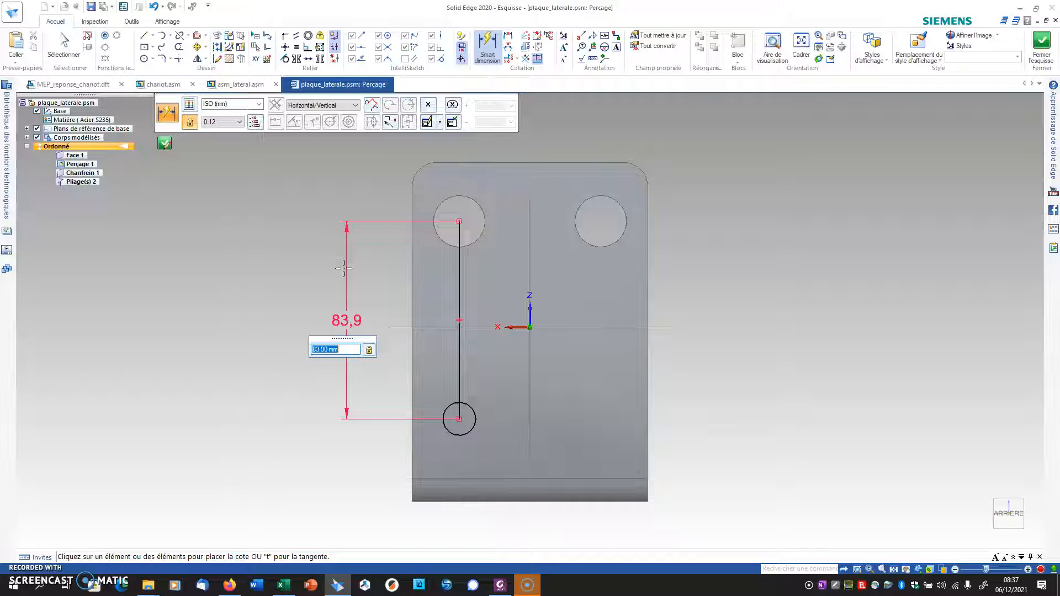
type("90")
key("Return")
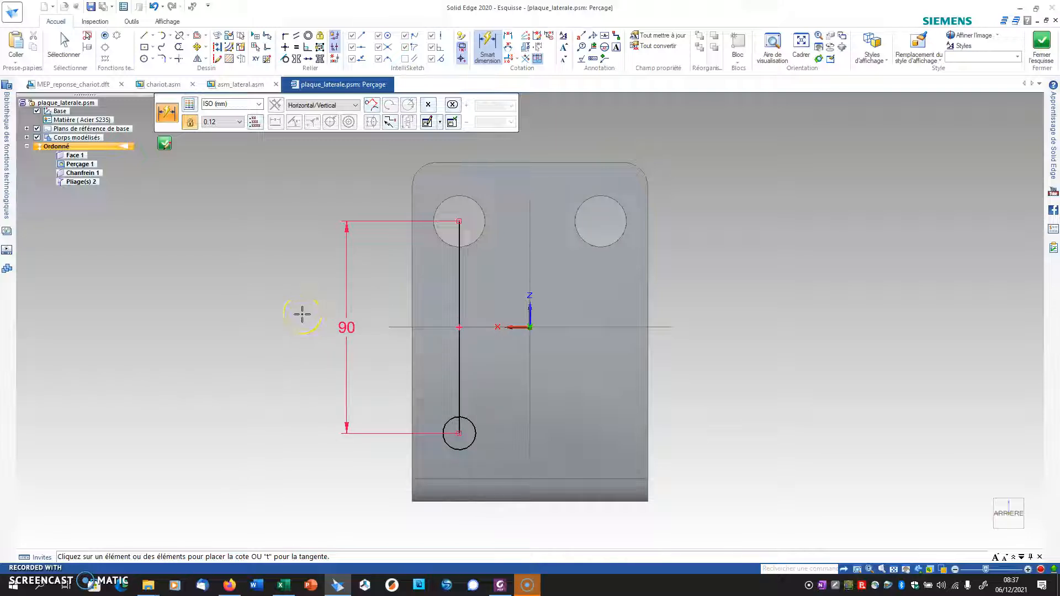
left_click(1043, 44)
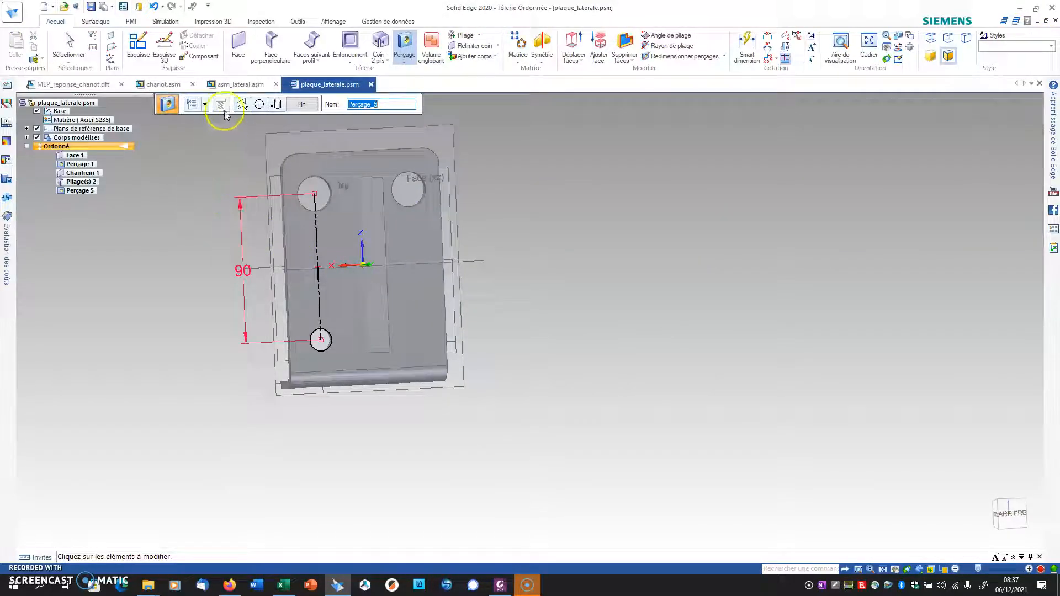
left_click(243, 105)
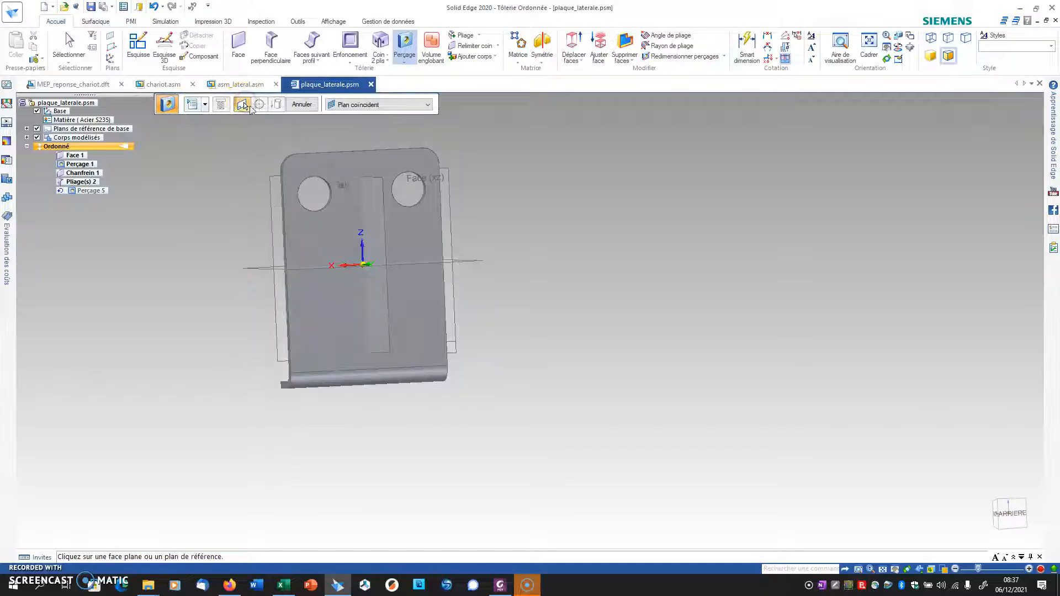
left_click(391, 284)
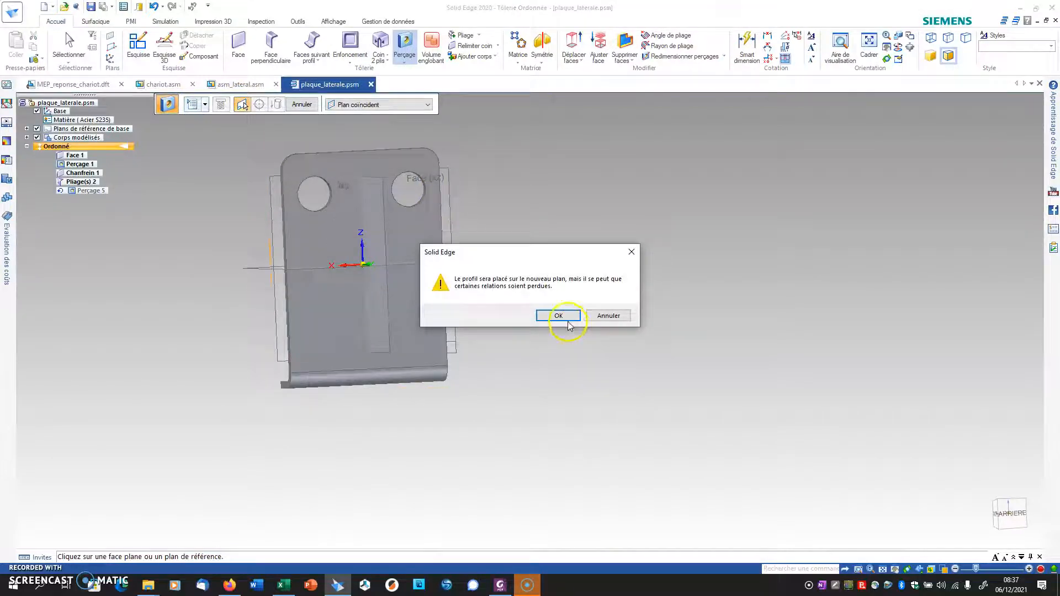
left_click(568, 322)
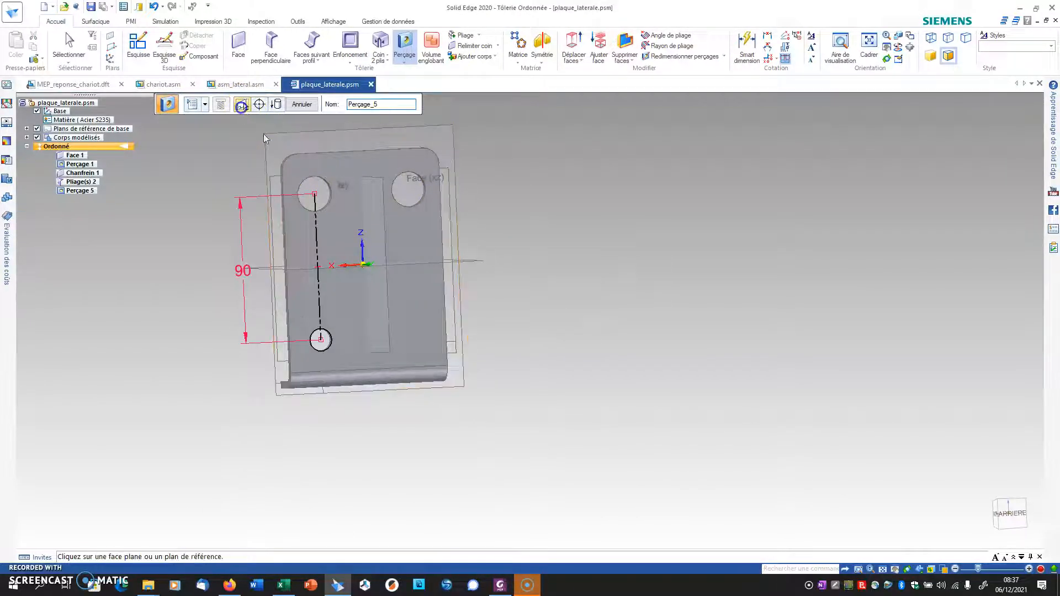
left_click(401, 300)
left_click(541, 320)
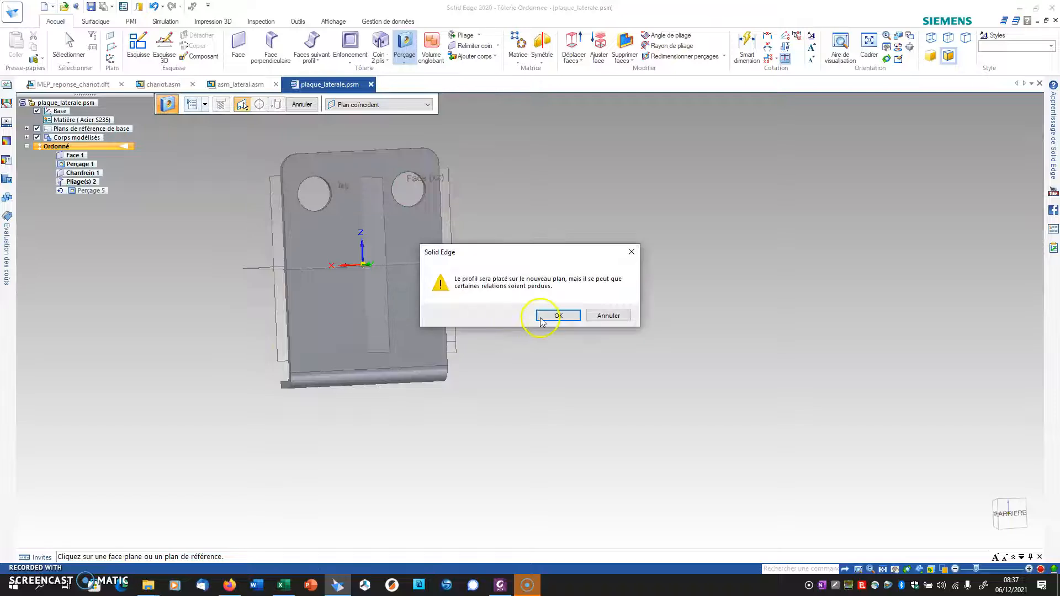
- Add a second hole below the plate's upper-right hole, level with the first, finish the feature, and save and close the part
left_click(258, 104)
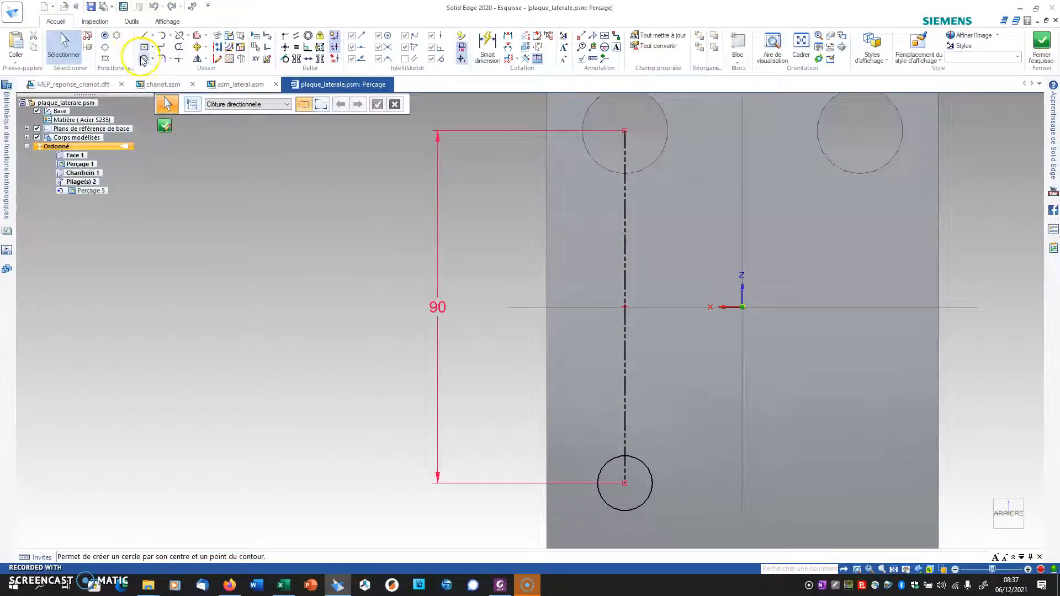
left_click(105, 35)
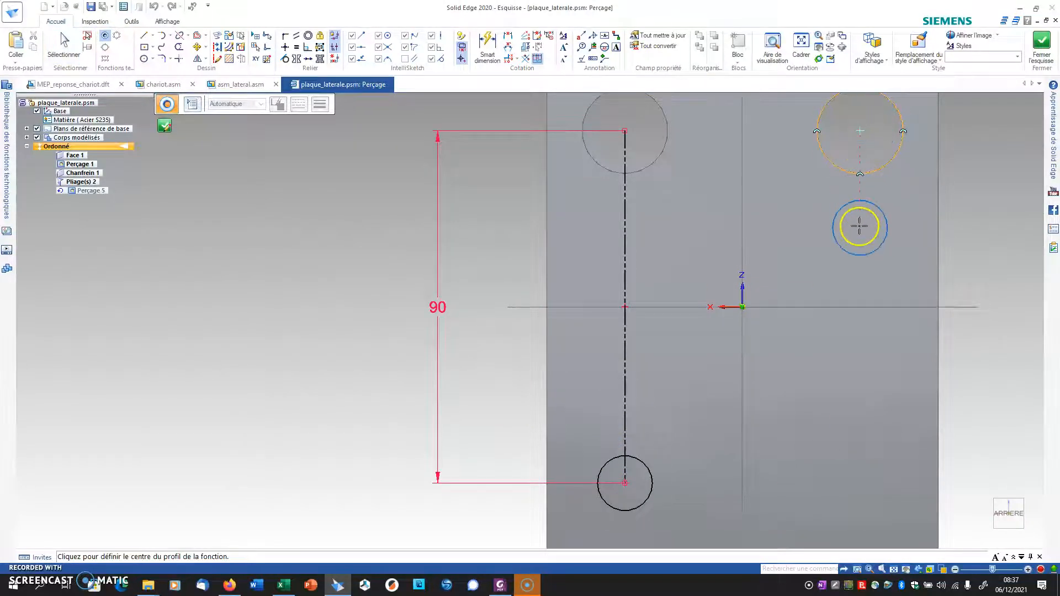
left_click(861, 486)
left_click(1042, 44)
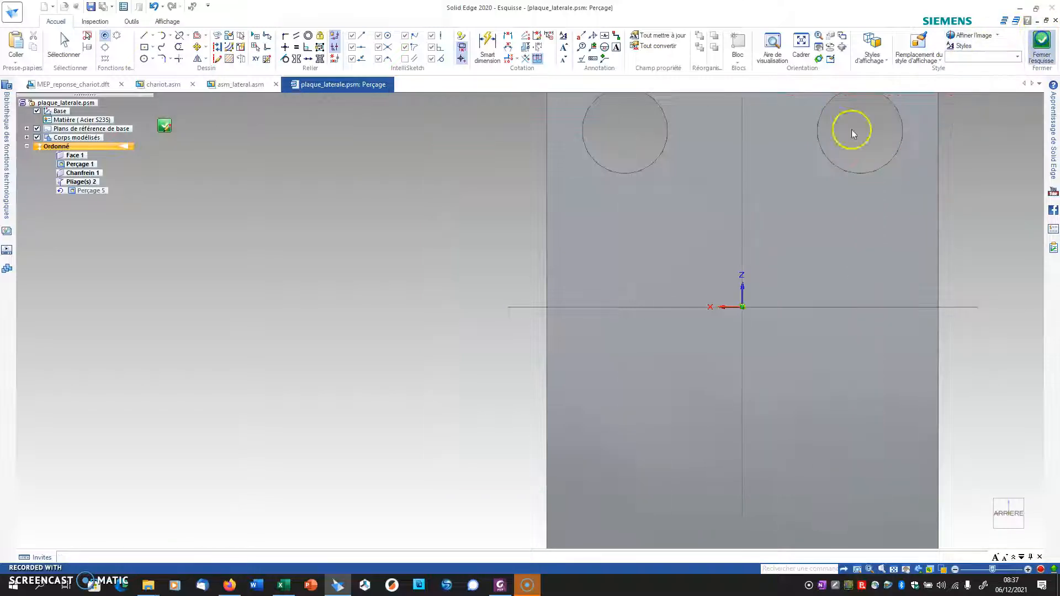
left_click(302, 104)
left_click(91, 6)
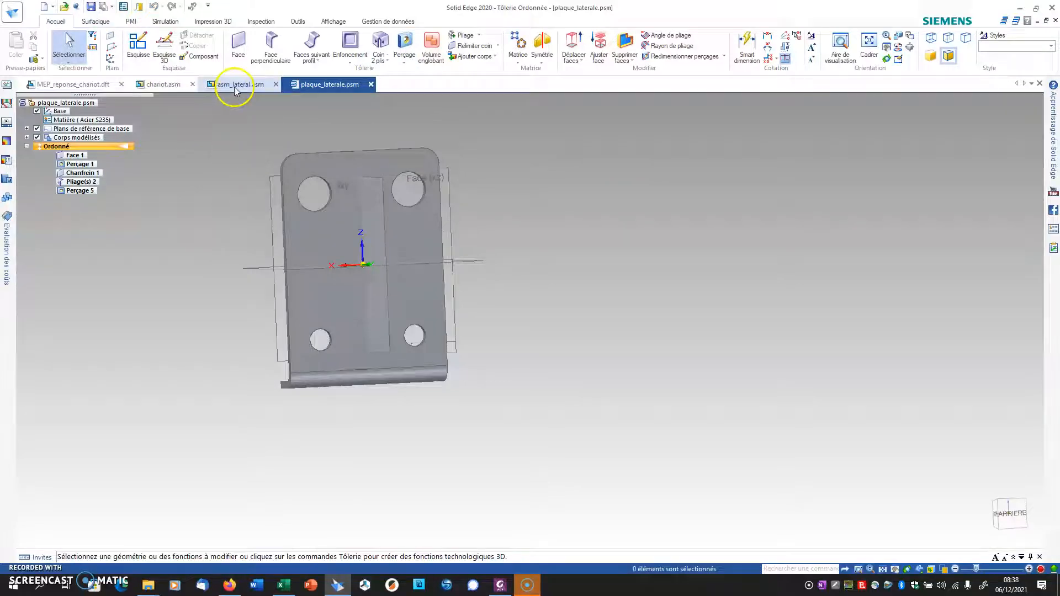
left_click(372, 84)
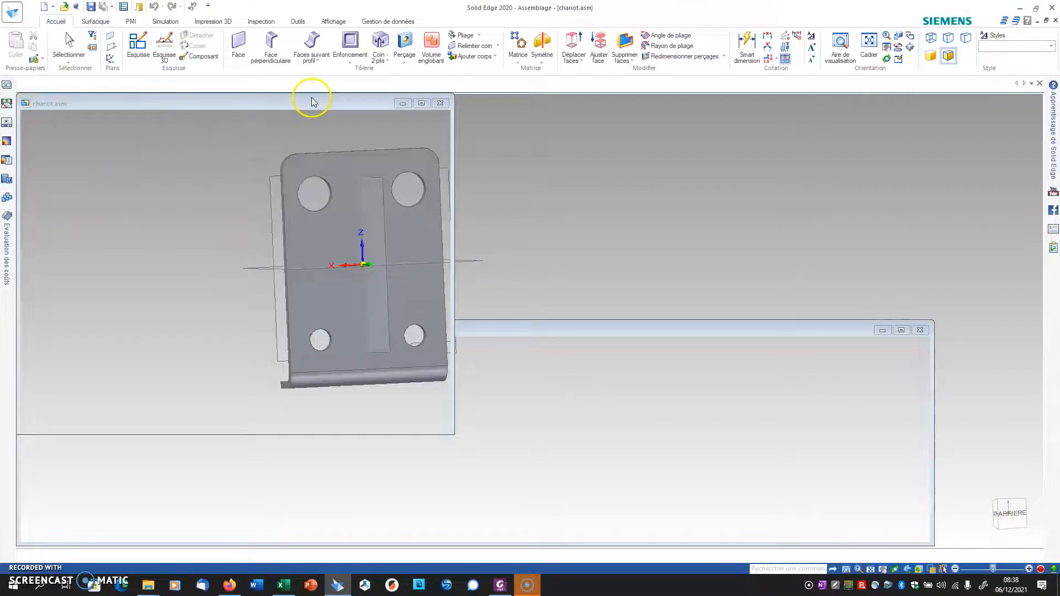
- Measure the vertical distance from the hook support block's upper edge to the side plate's lower hole
middle_click_drag(426, 254, 470, 268)
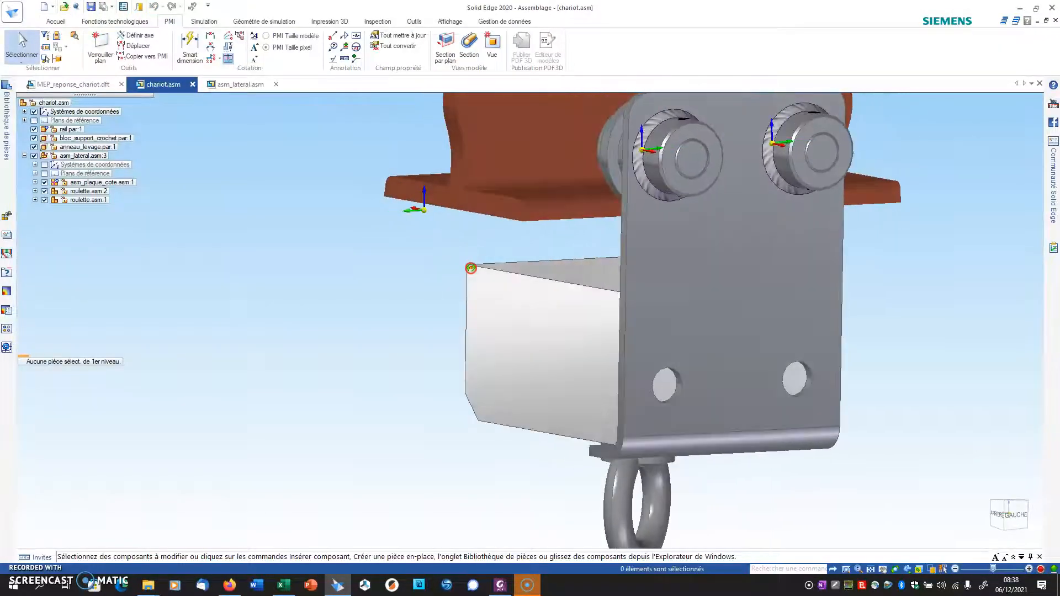
left_click(189, 43)
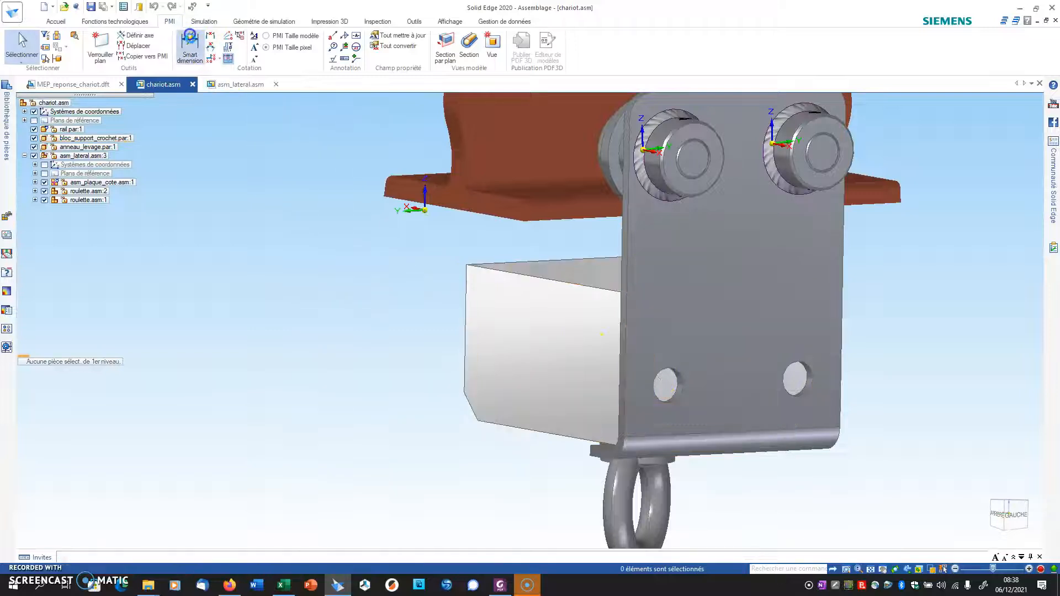
left_click(592, 284)
left_click(676, 373)
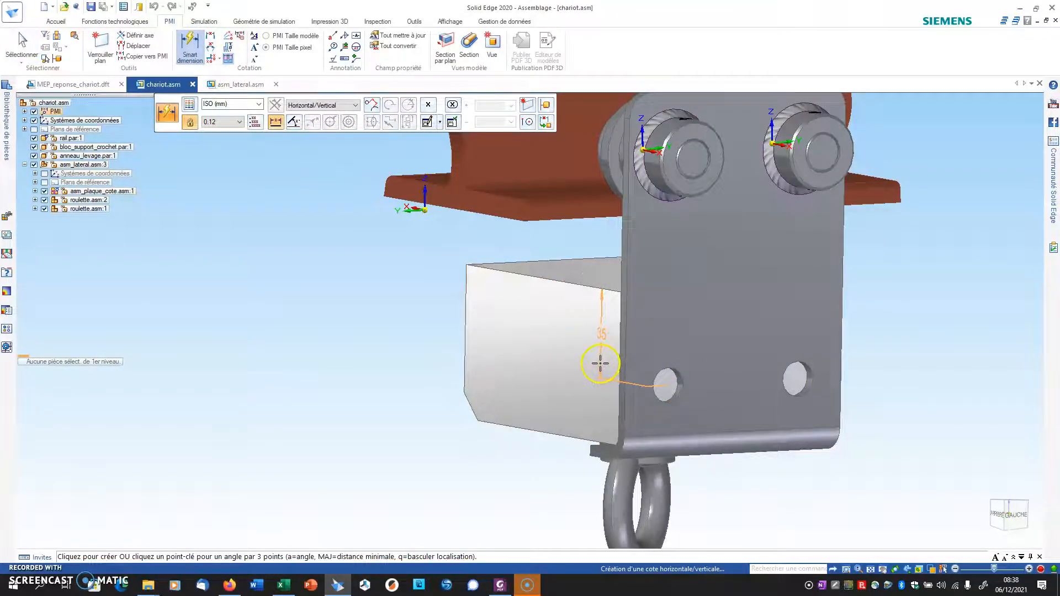
key("Escape")
- Open the hook support block bloc_support_crochet.par for in-place editing within the trolley assembly
left_click(575, 351)
right_click(574, 351)
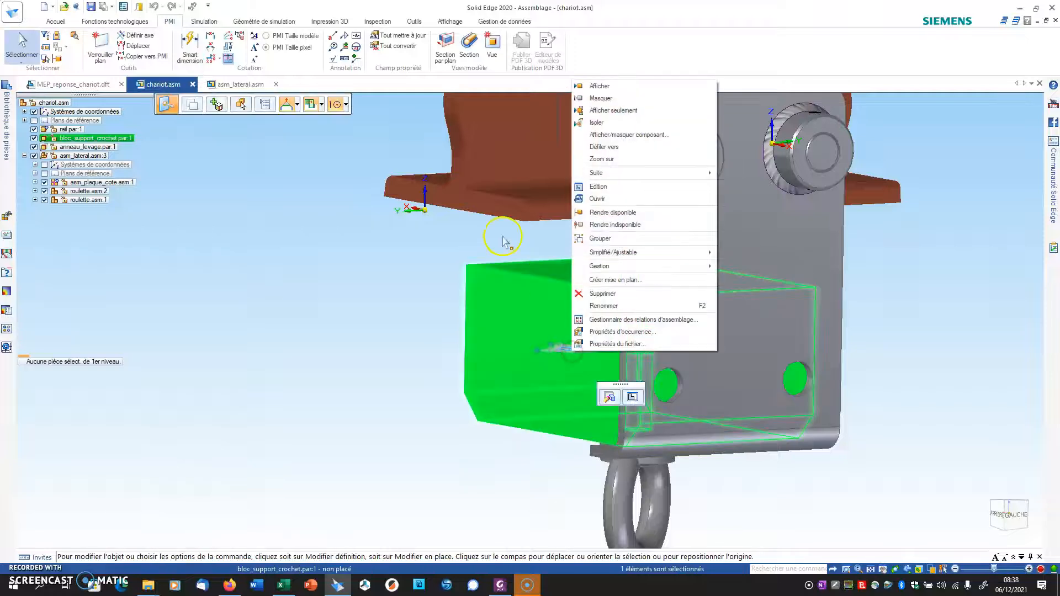
left_click(601, 187)
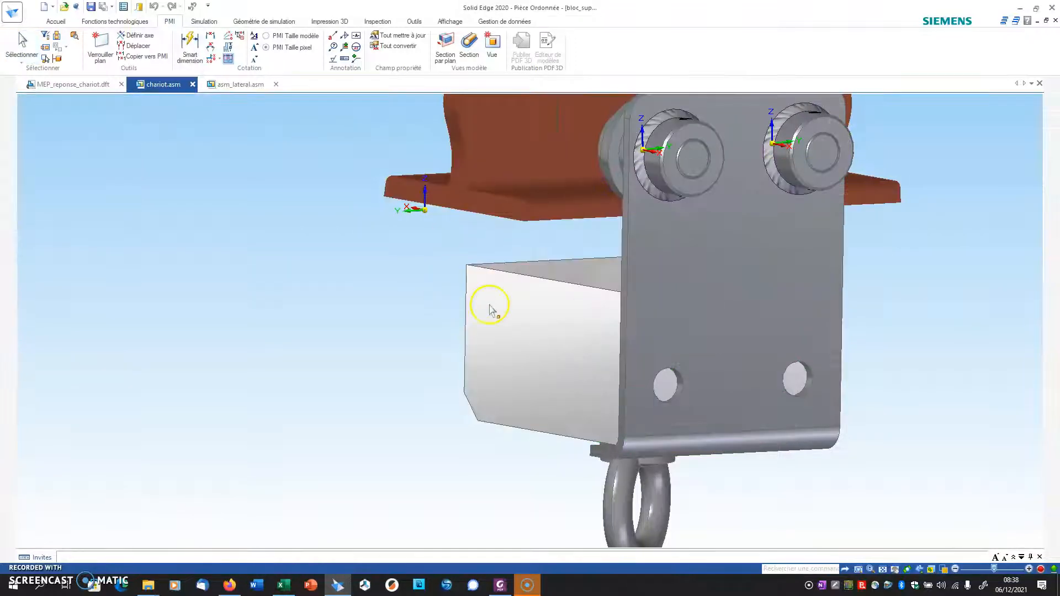
middle_click_drag(688, 390, 646, 380)
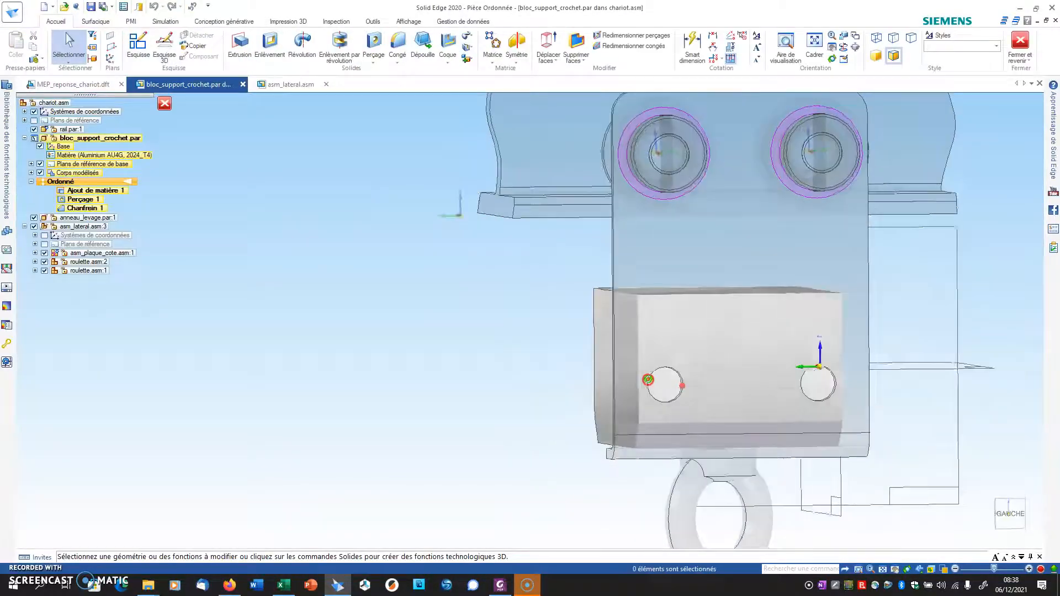
- Start a hole feature on the block's side face and place two level hole profiles inside the plate's lower holes
left_click(369, 47)
left_click(666, 388)
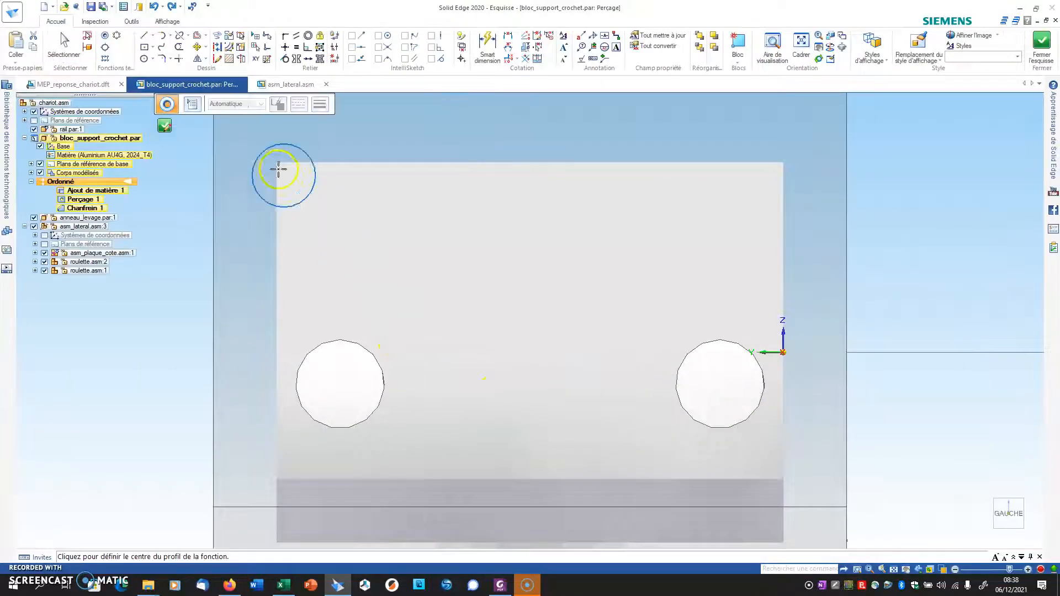
left_click(143, 58)
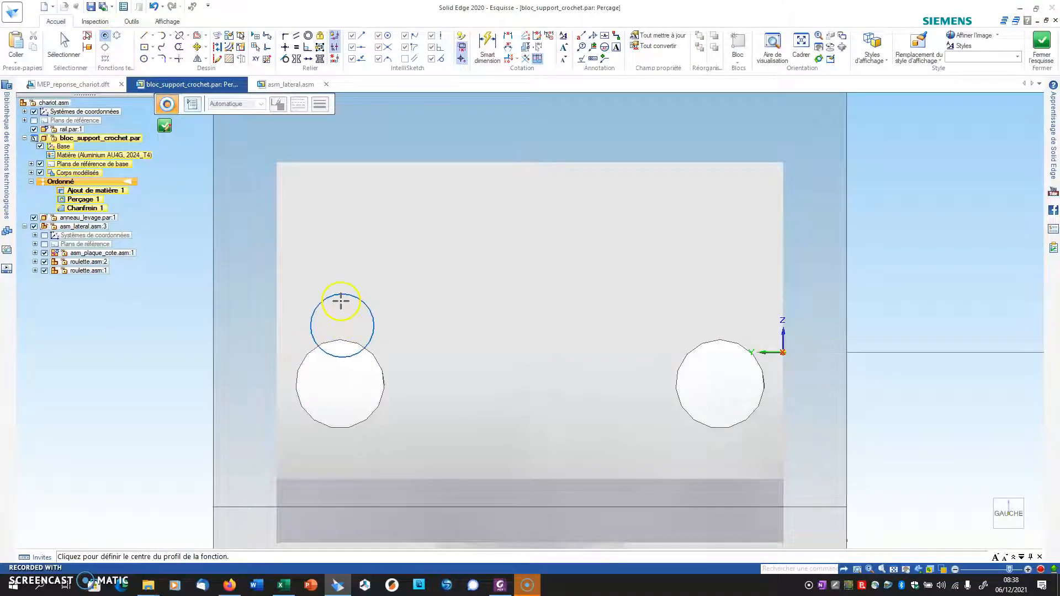
left_click(340, 380)
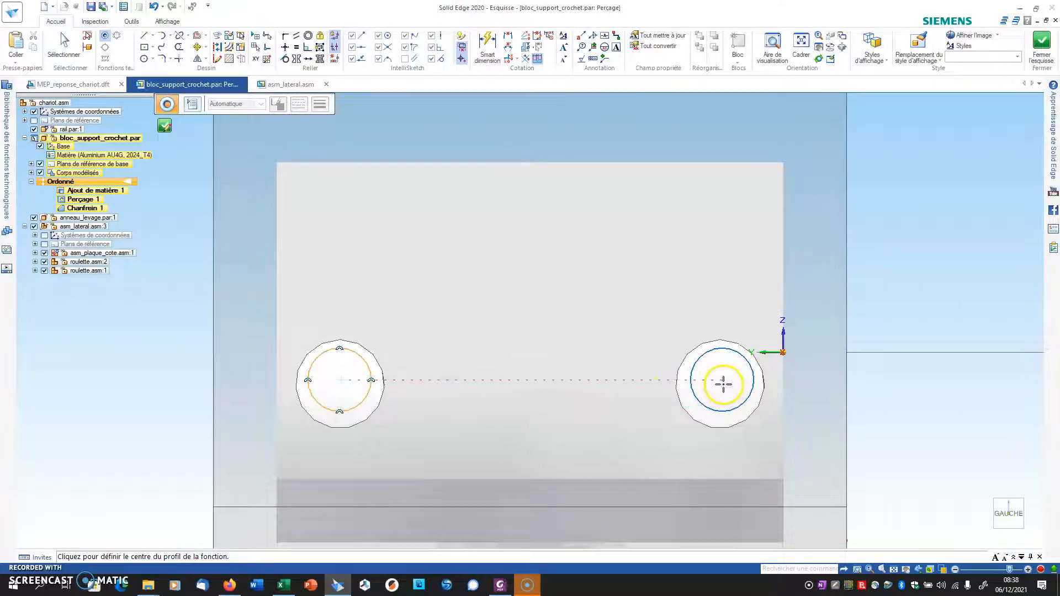
left_click(719, 379)
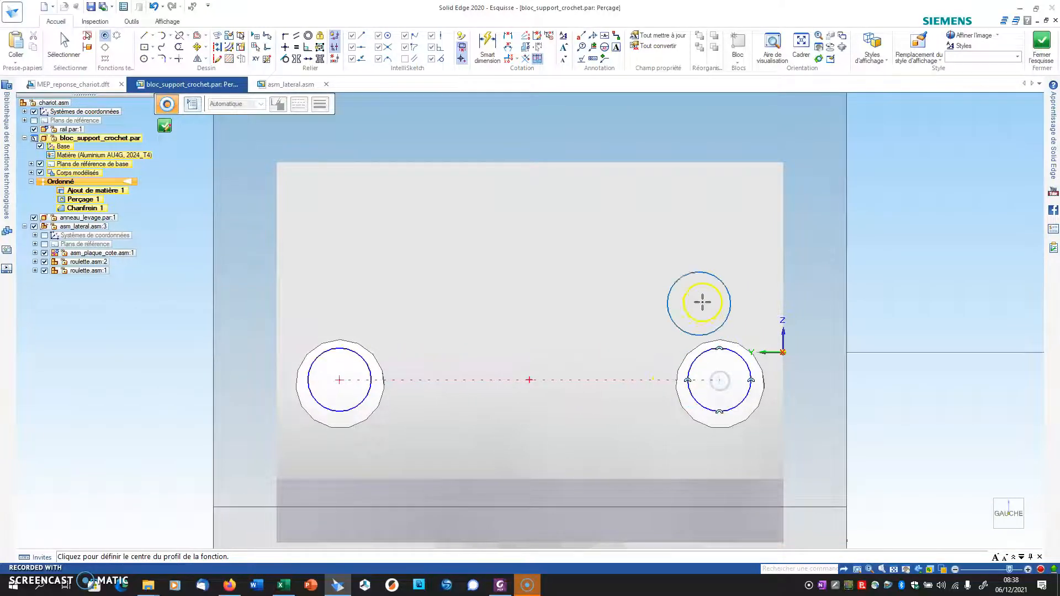
- Dimension the first hole's centre at 35 mm below the block's upper edge
left_click(487, 47)
left_click(419, 162)
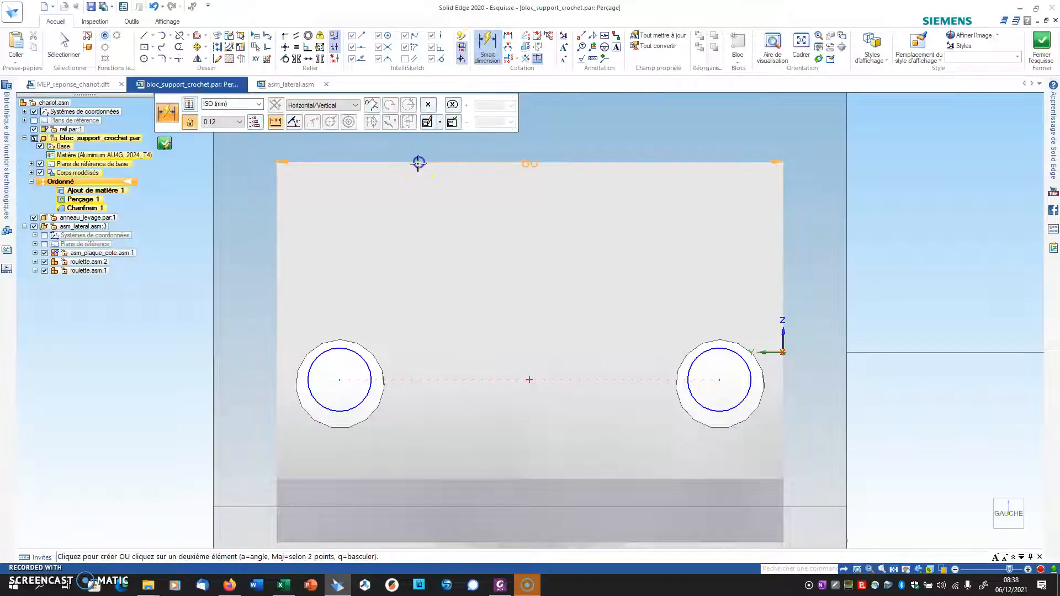
left_click(332, 349)
left_click(431, 335)
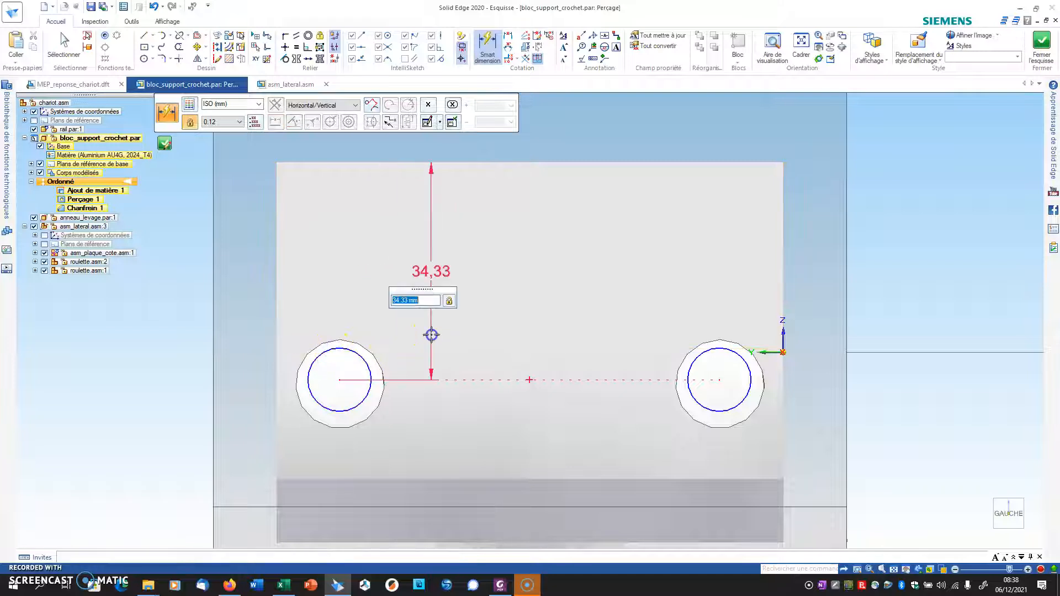
type("35")
key("Return")
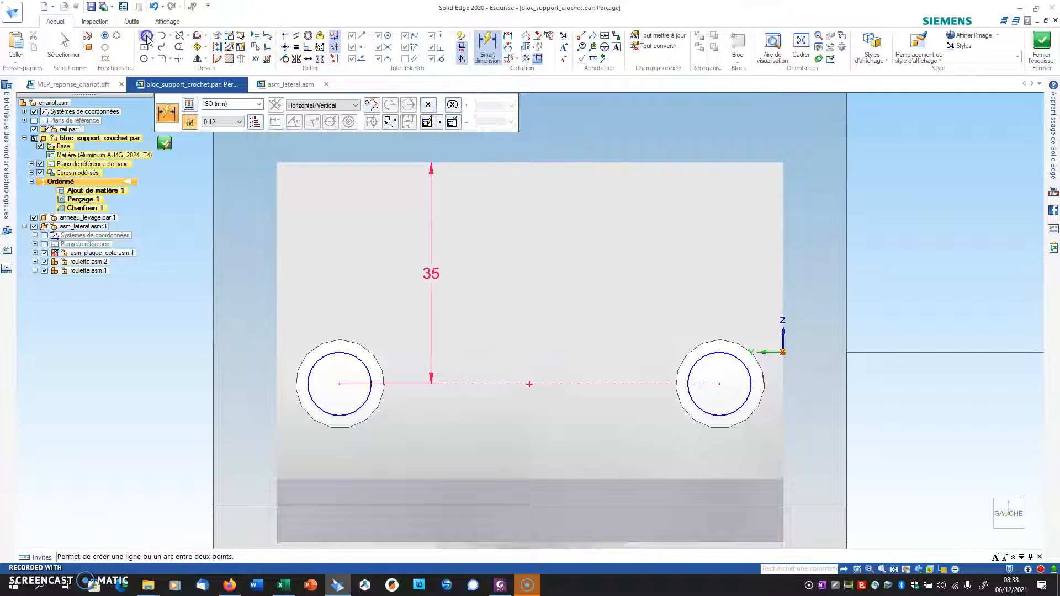
- Sketch a horizontal line about 60 mm long joining the centres of the two hole profiles
left_click(144, 36)
left_click(340, 384)
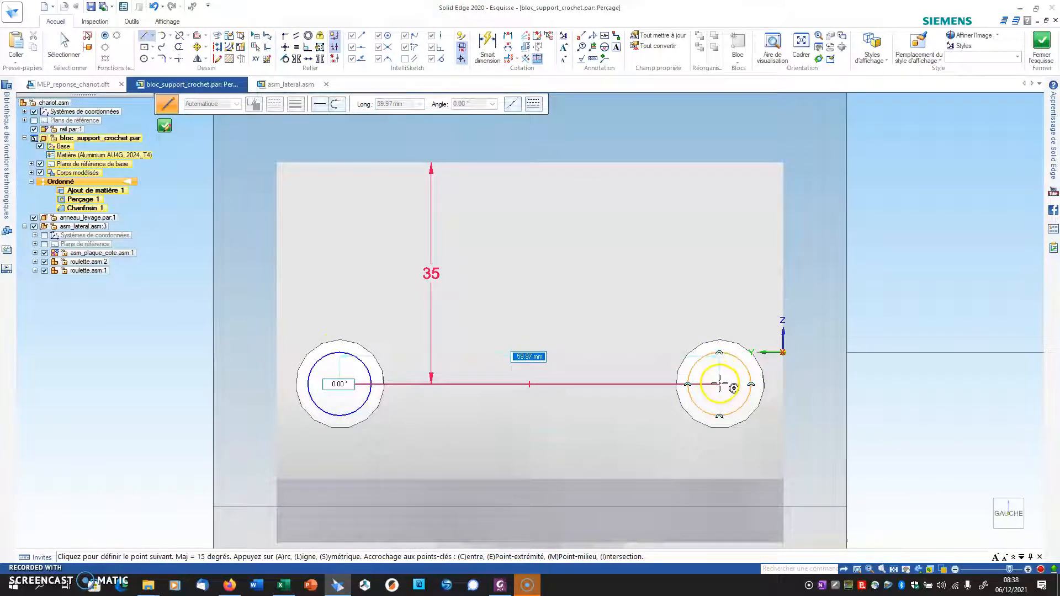
left_click(719, 384)
right_click(525, 275)
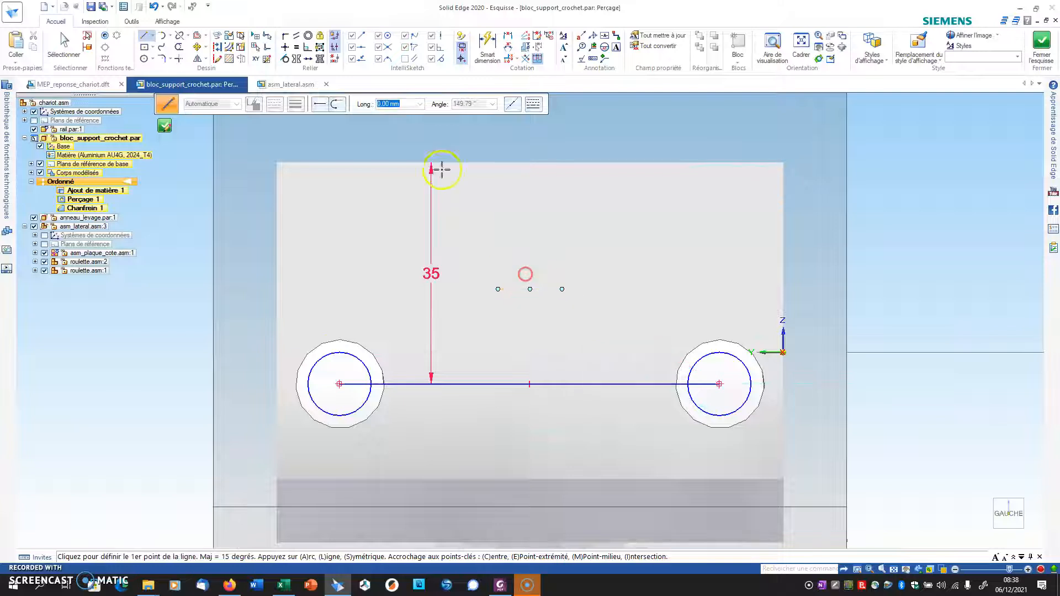
- Configure the holes as M12 standard-threaded, 50 mm deep blind holes with a 118° V bottom, and finish the hole feature
left_click(104, 35)
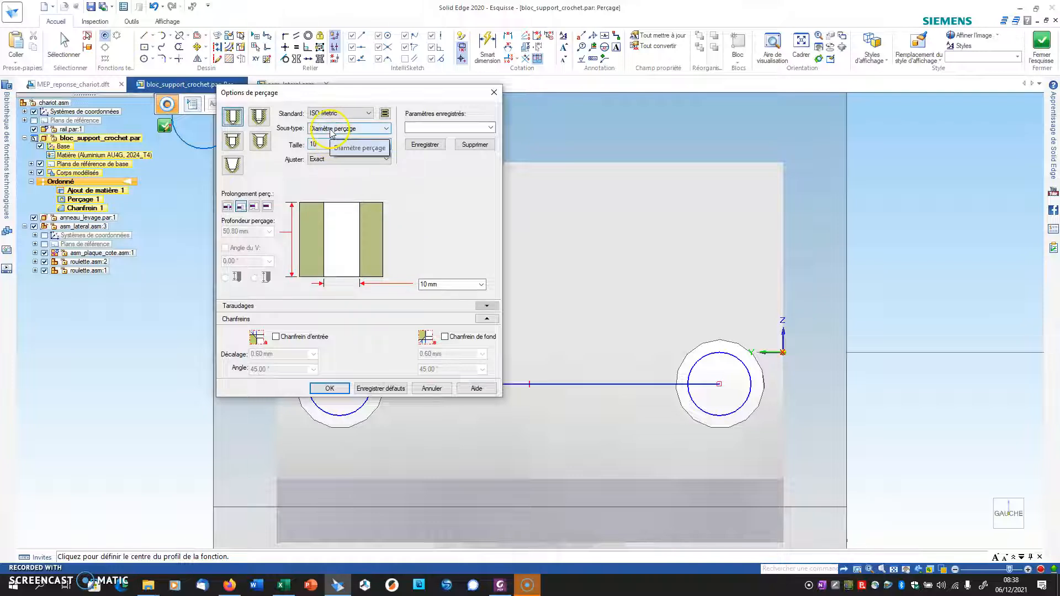
left_click(259, 116)
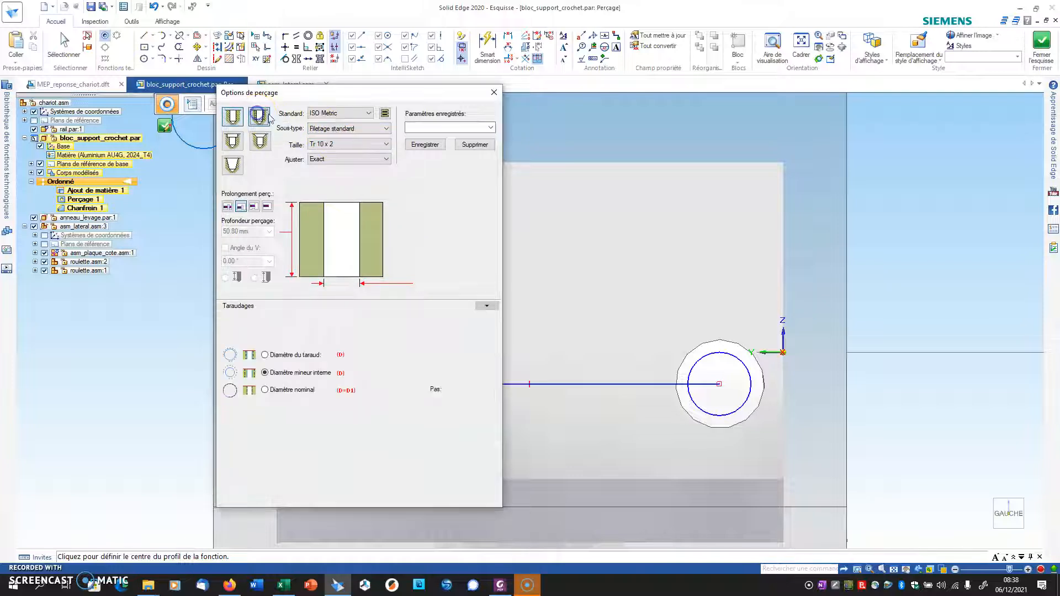
left_click(341, 144)
left_click(330, 255)
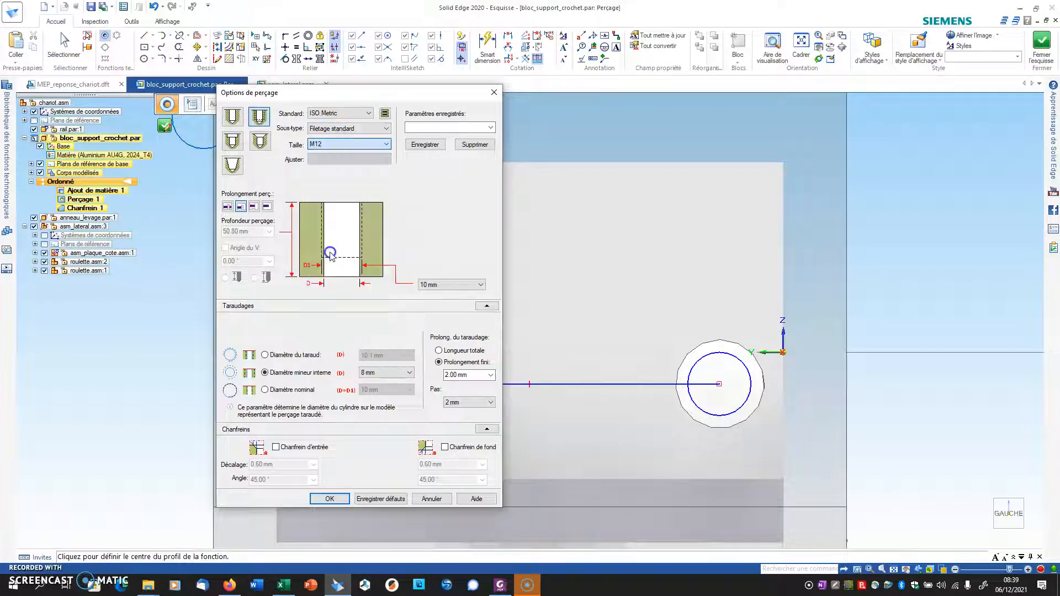
left_click(268, 207)
left_click(226, 249)
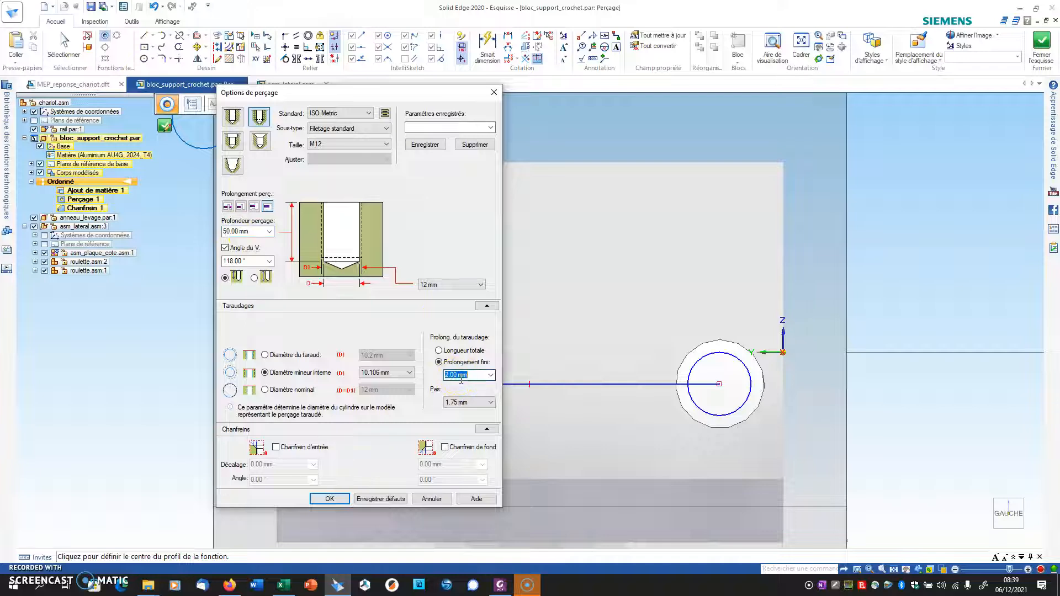
left_click(329, 499)
left_click(165, 126)
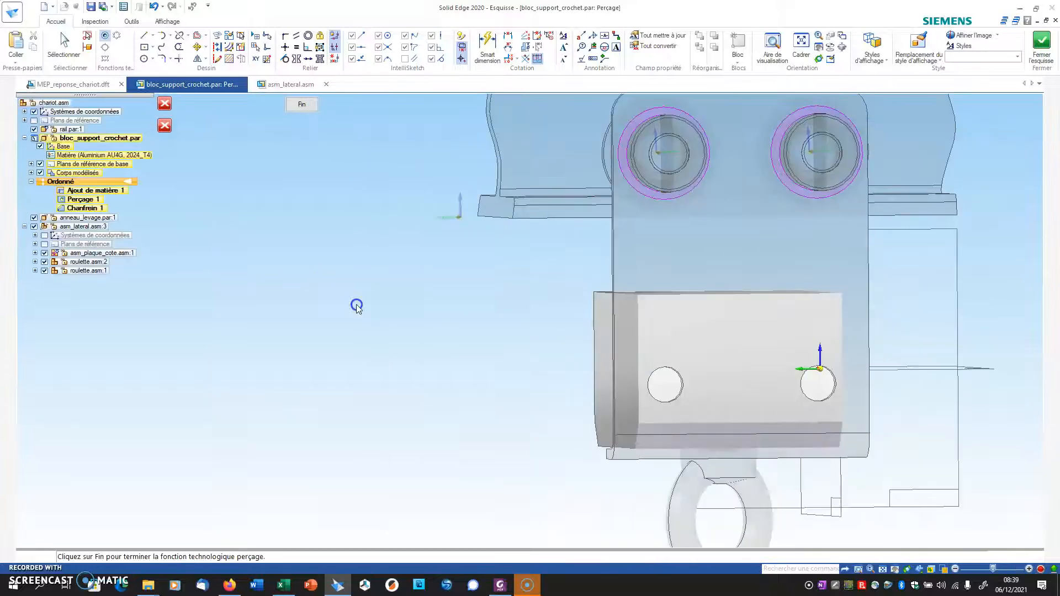
left_click(301, 103)
- In asm_lateral.asm, measure the centre distance between the side plate's two lower holes along the line joining them
left_click(288, 85)
middle_click_drag(947, 379, 876, 390)
scroll(876, 391, "down", 4)
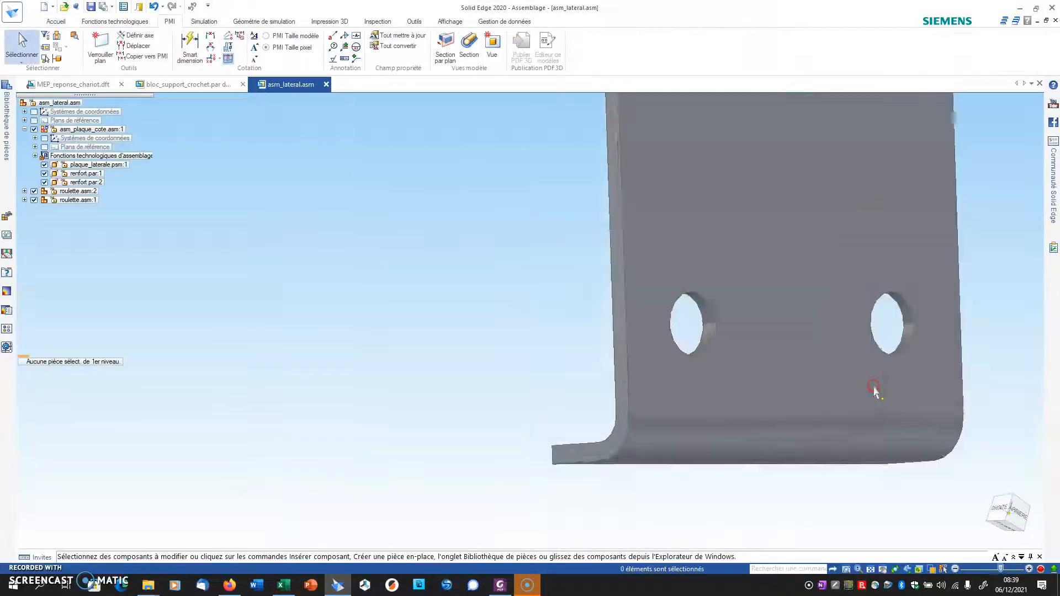
right_click(835, 308)
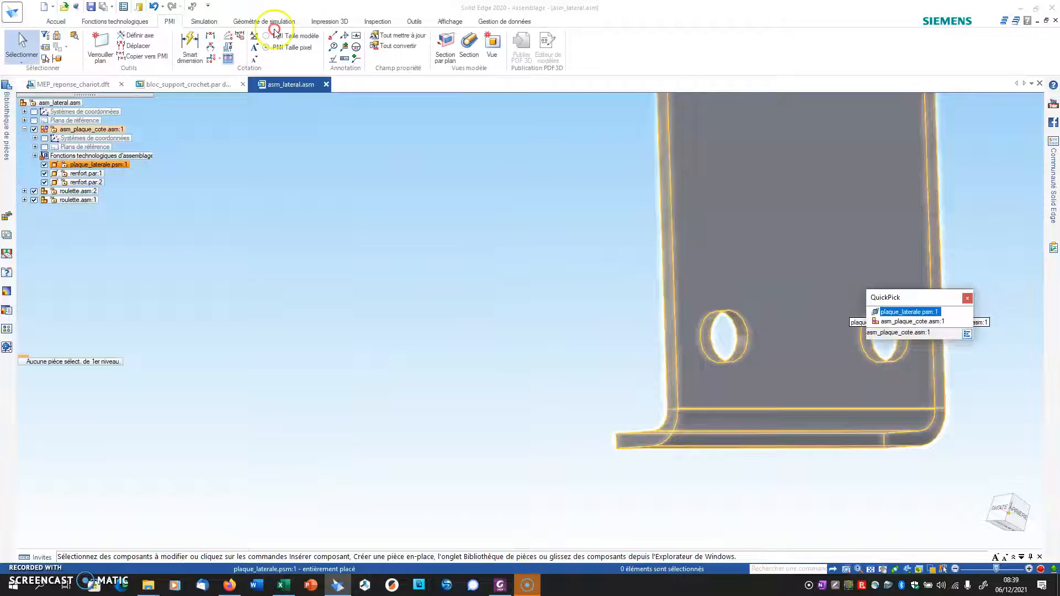
left_click(190, 44)
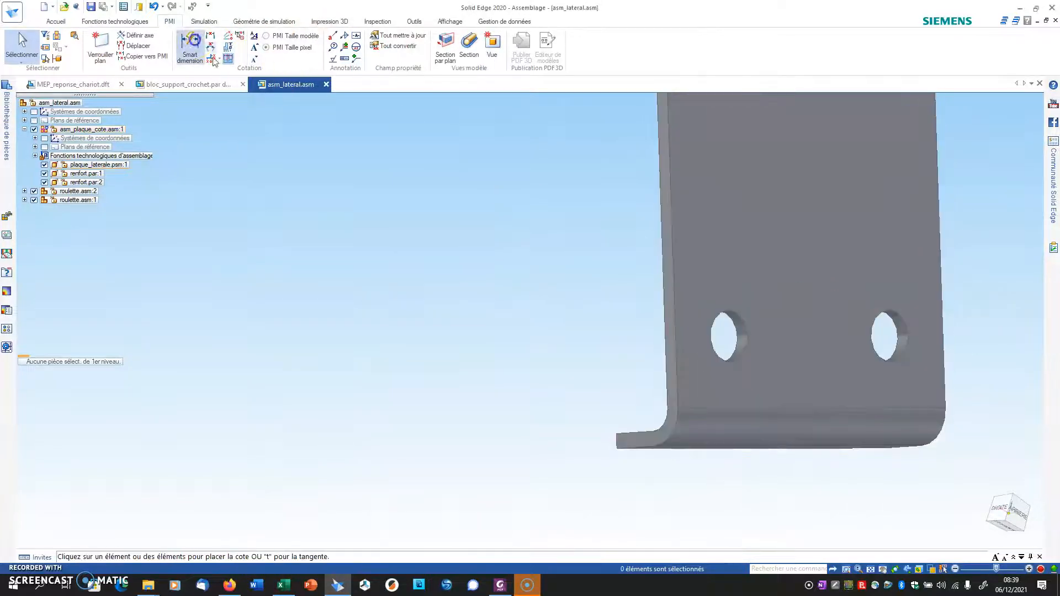
left_click(736, 314)
left_click(882, 321)
middle_click_drag(845, 297, 795, 304)
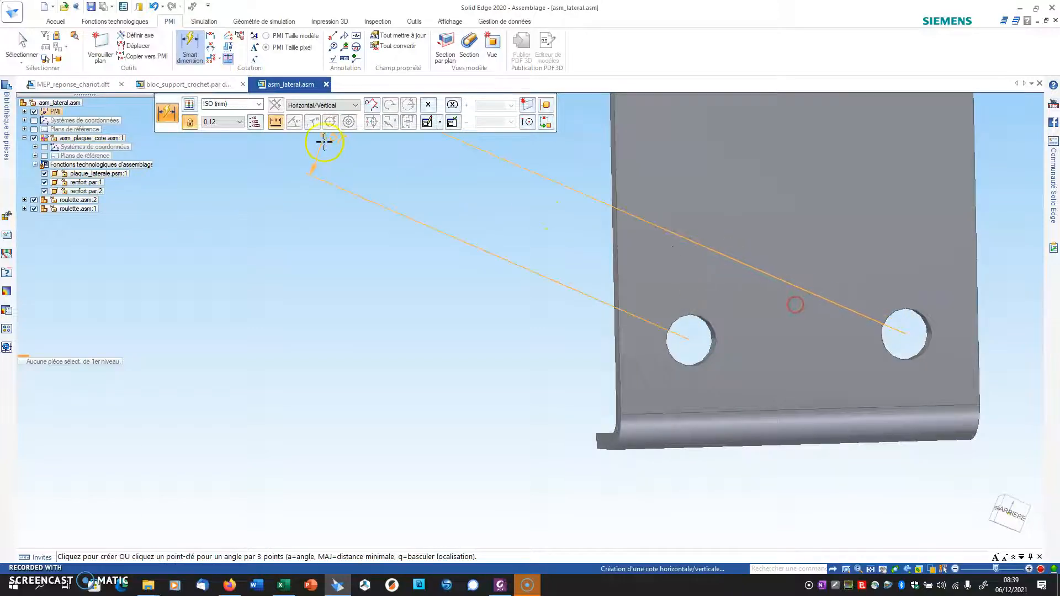
left_click(319, 111)
left_click(312, 121)
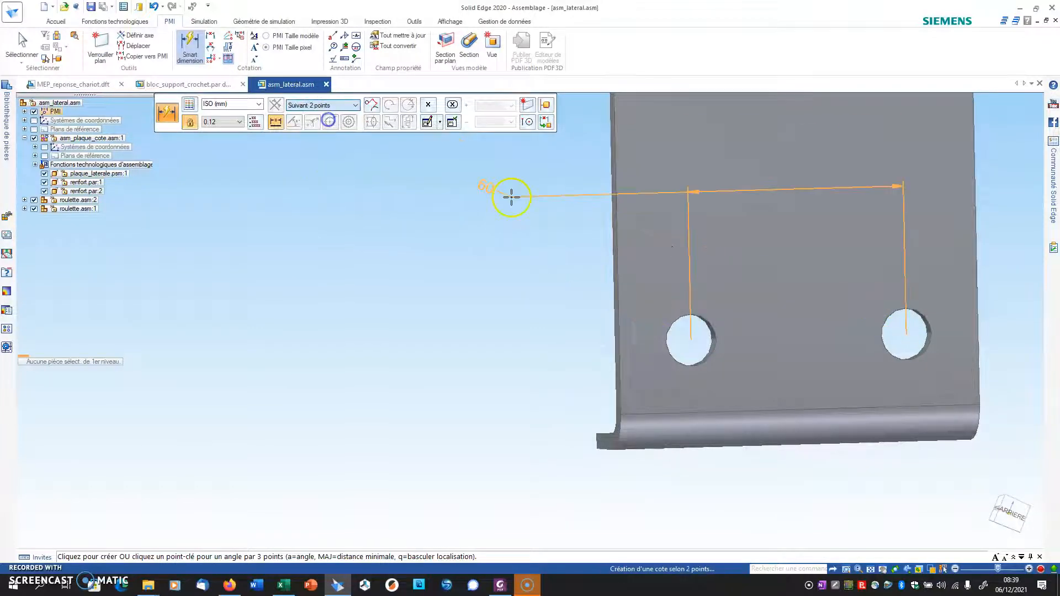
key("Escape")
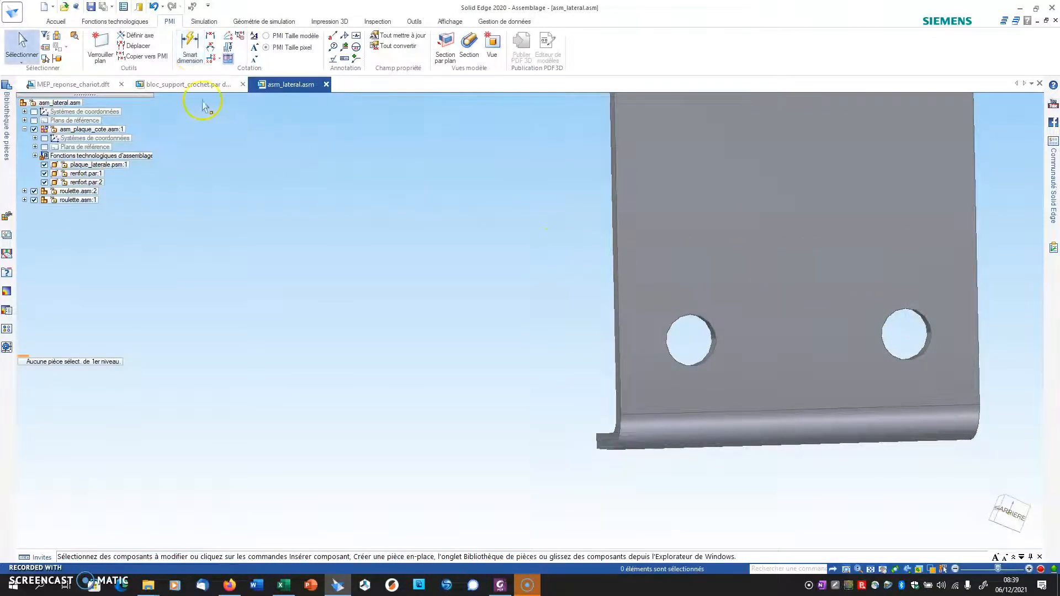
- Return to bloc_support_crochet.par and open the profile of the newly added threaded hole feature for editing
left_click(185, 84)
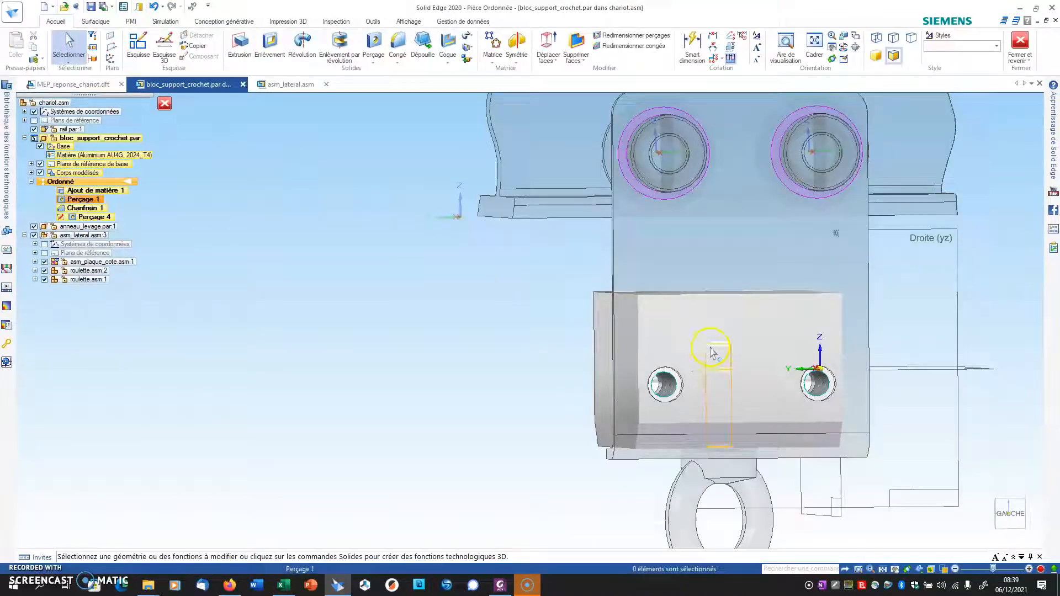
right_click(596, 301)
key("Escape")
left_click(102, 217)
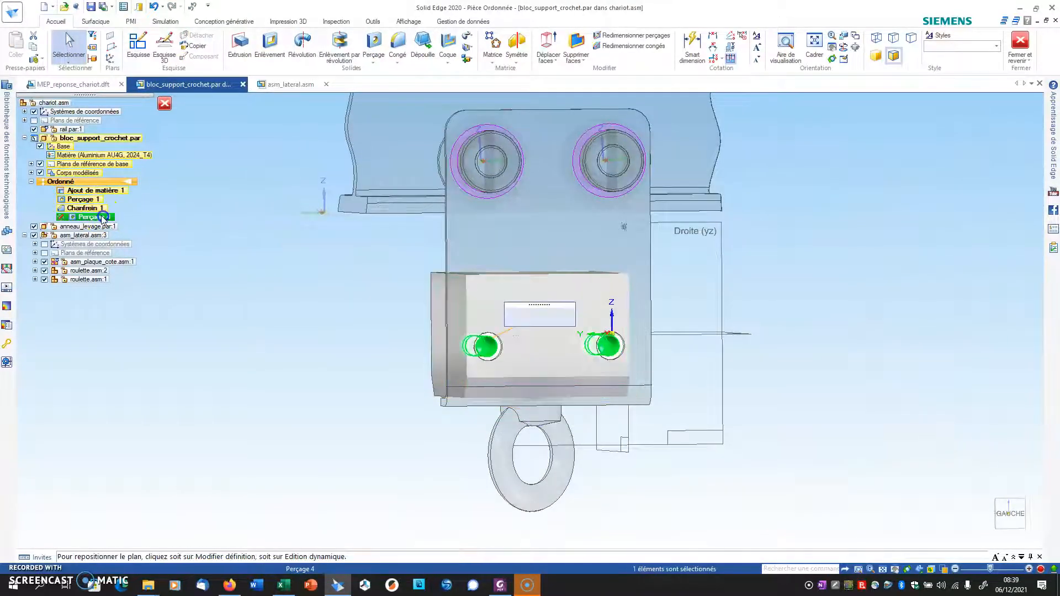
left_click(540, 318)
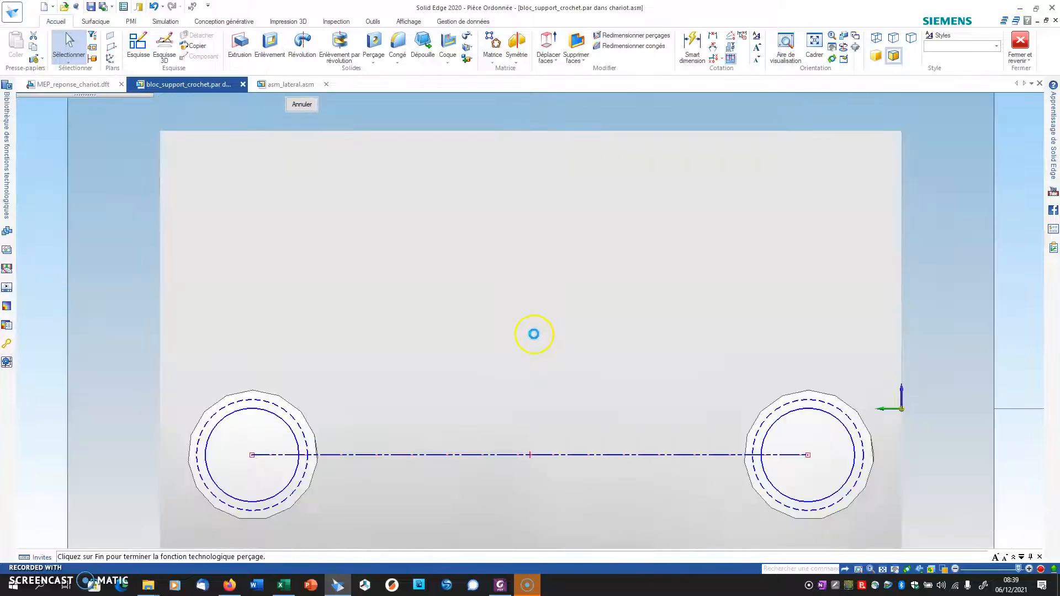
- Dimension the line joining the two hole centres and set its length to 60 mm
left_click(487, 45)
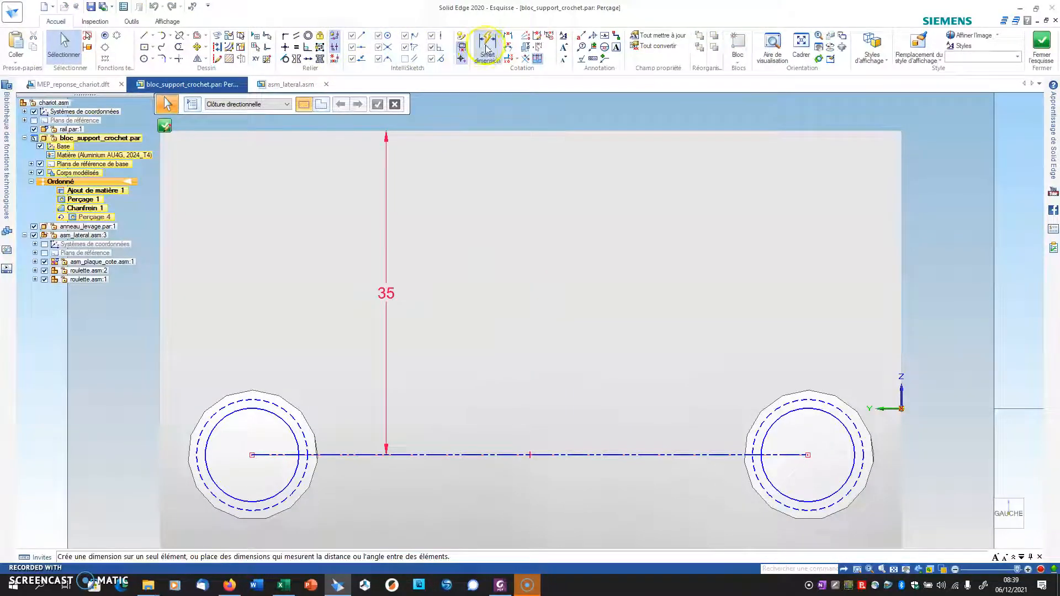
left_click(501, 453)
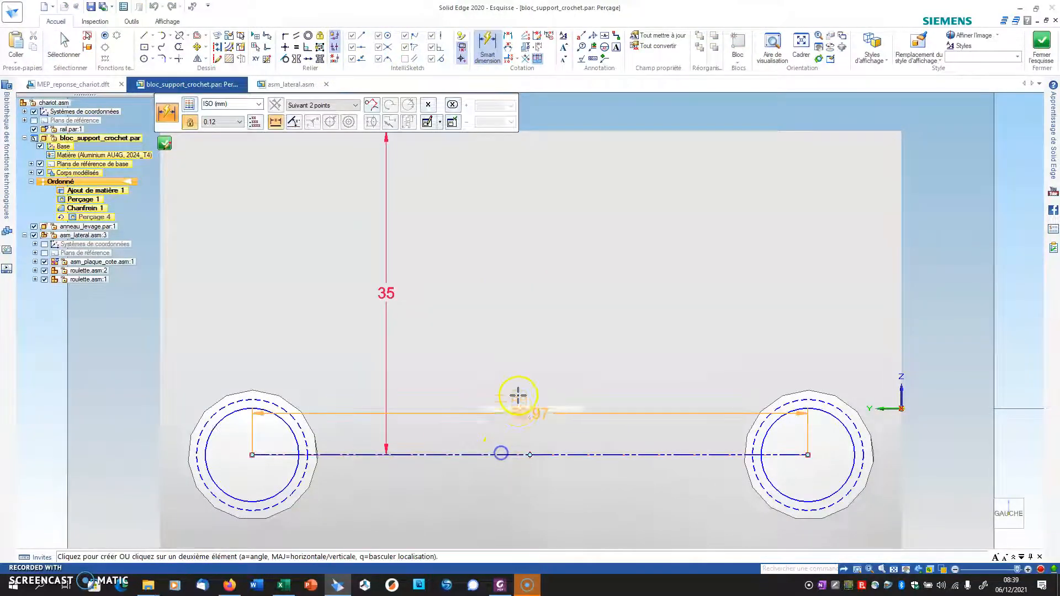
left_click(518, 387)
type("60")
key("Return")
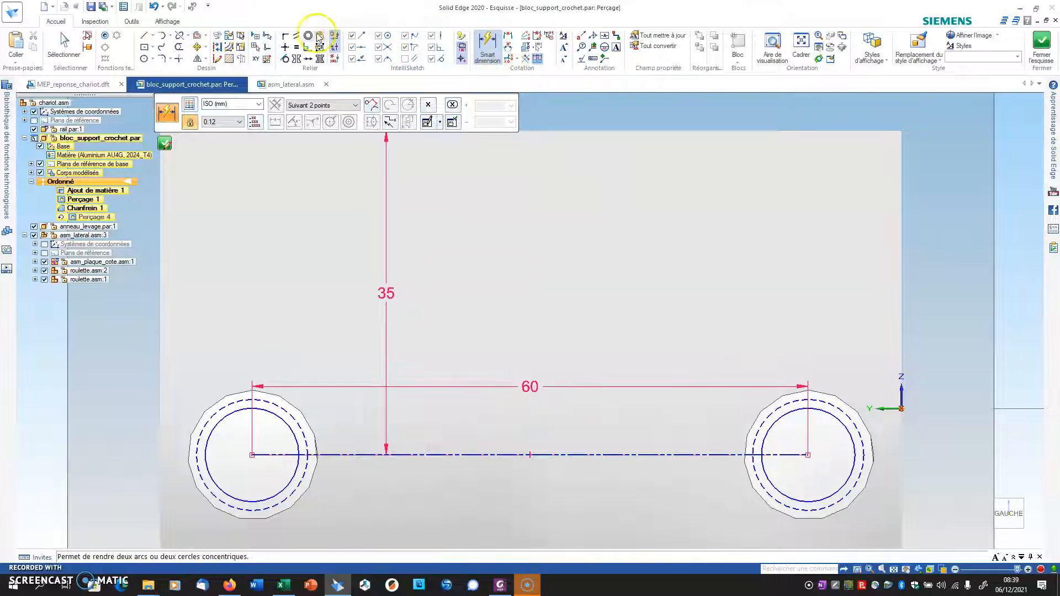
- Align the joining line's midpoint vertically with the midpoint of the block's upper edge, finish the hole feature and return to the assembly
left_click(288, 36)
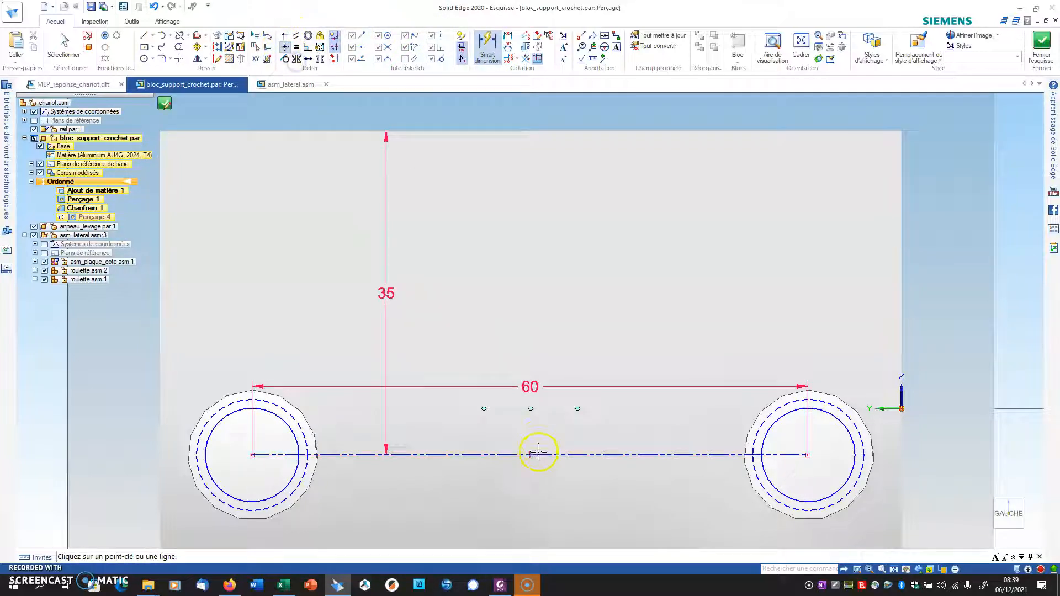
left_click(530, 131)
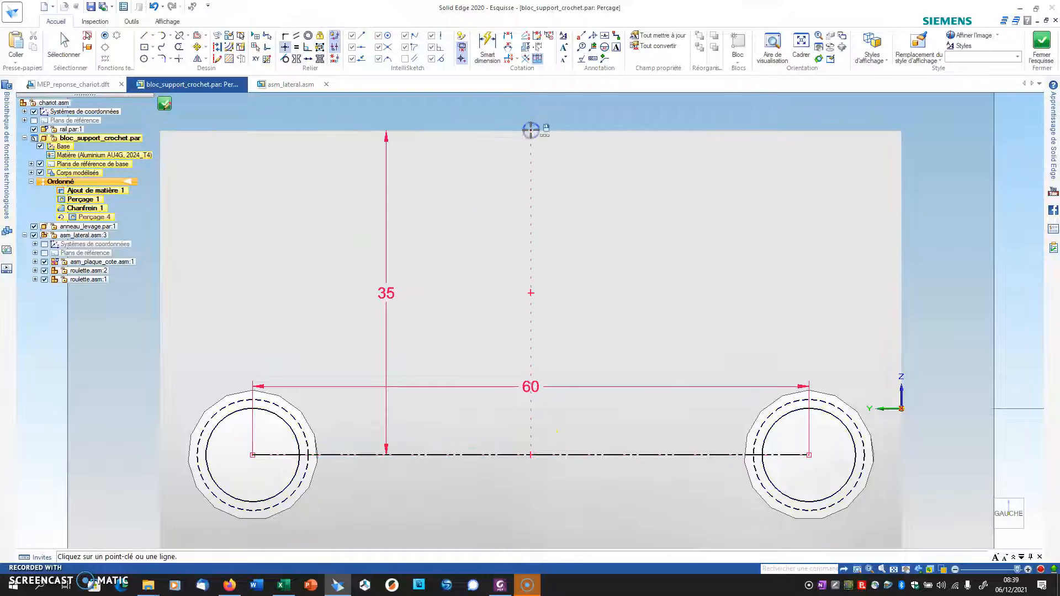
left_click(1042, 45)
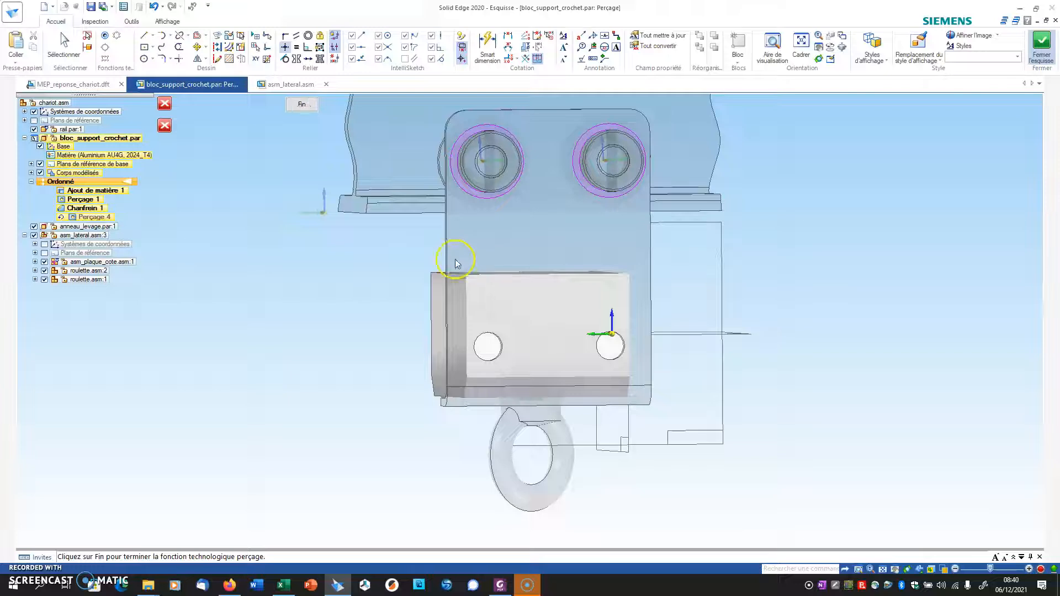
left_click(302, 105)
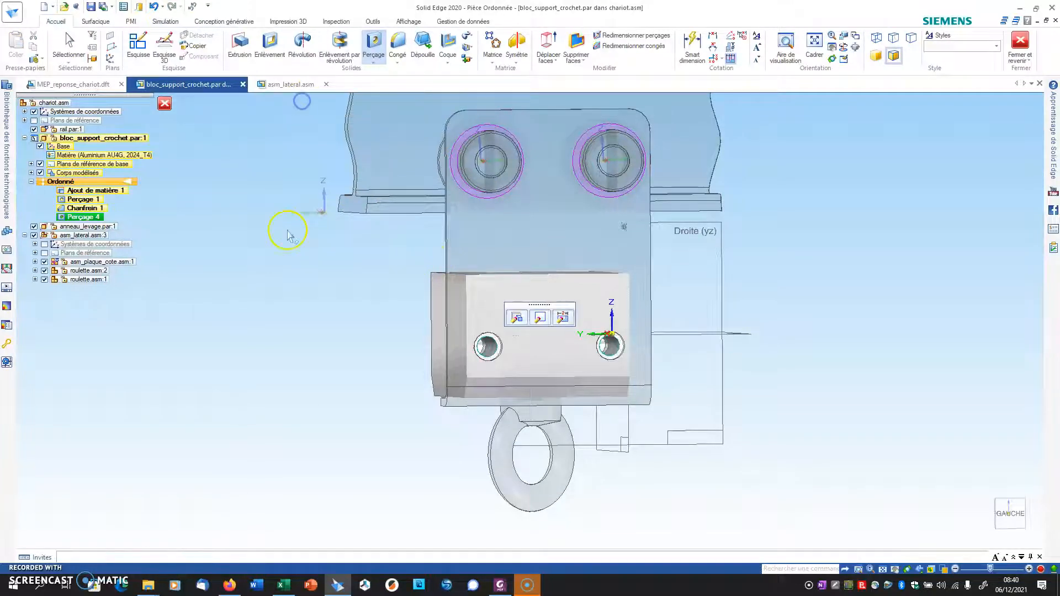
left_click(163, 104)
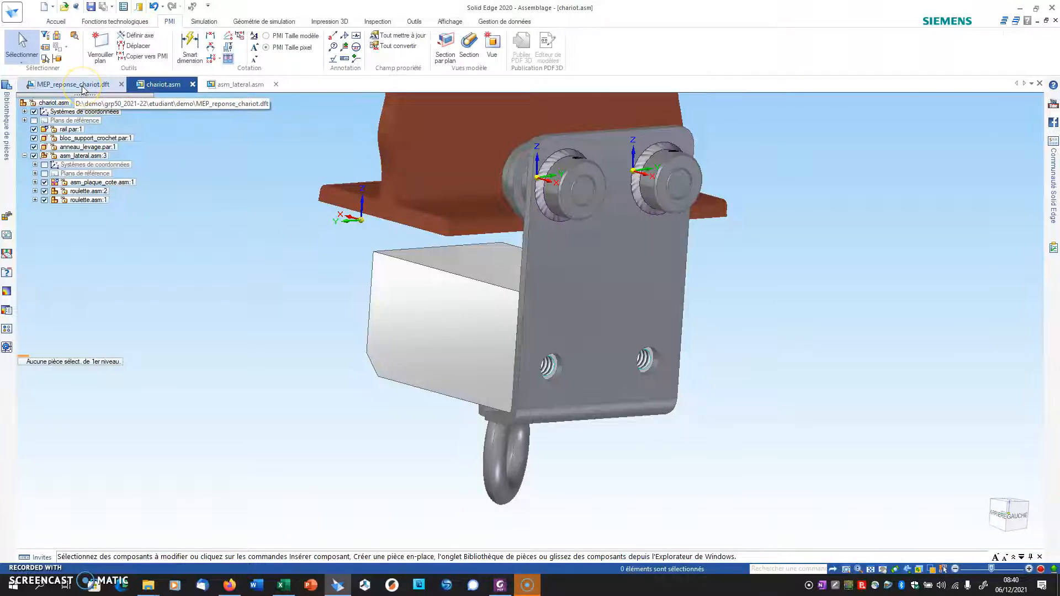
- Insert the vis_CHC_M12x30.par screw from the demo folder and mate it to the side plate's outer face
left_click(7, 145)
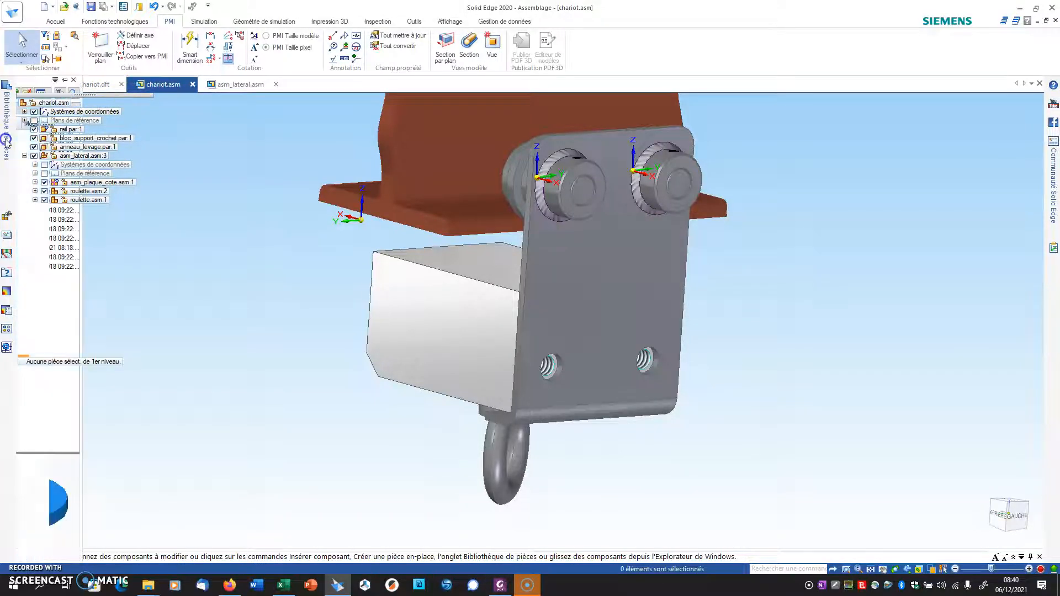
left_click(43, 267)
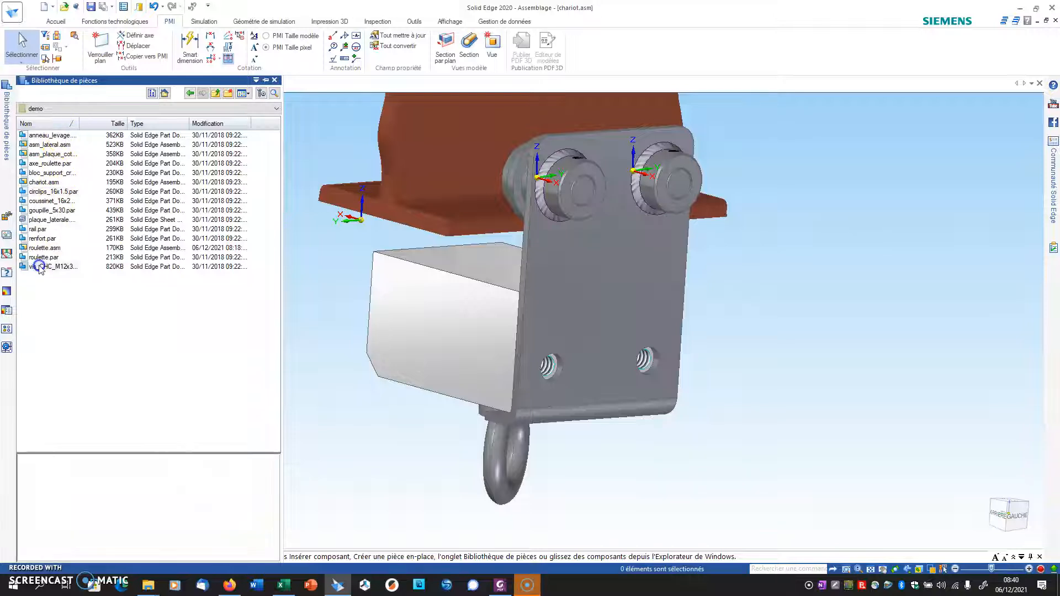
left_click_drag(355, 407, 357, 406)
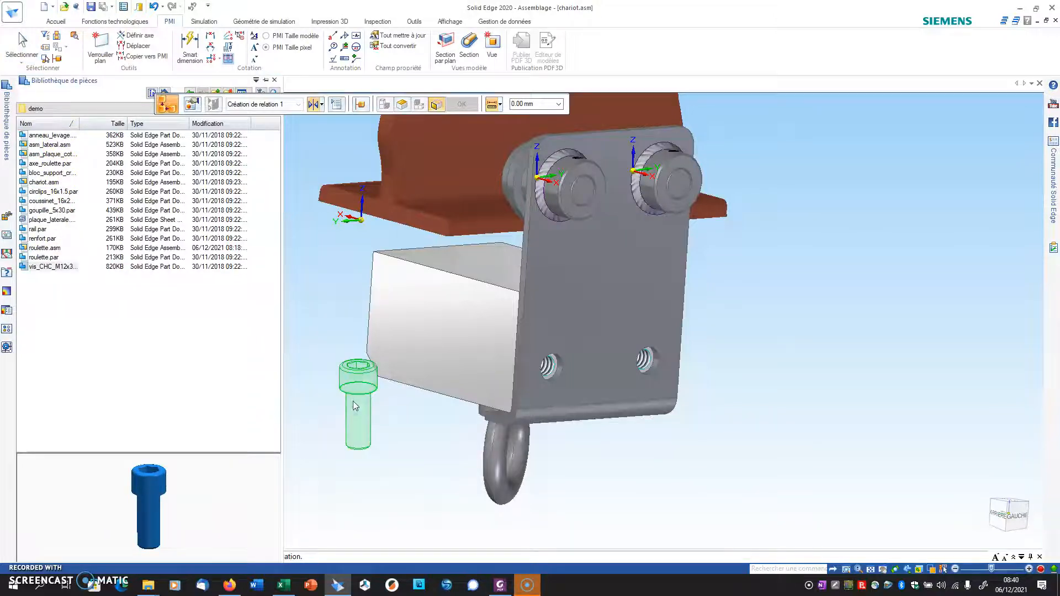
middle_click_drag(412, 455, 390, 337)
scroll(359, 302, "up", 3)
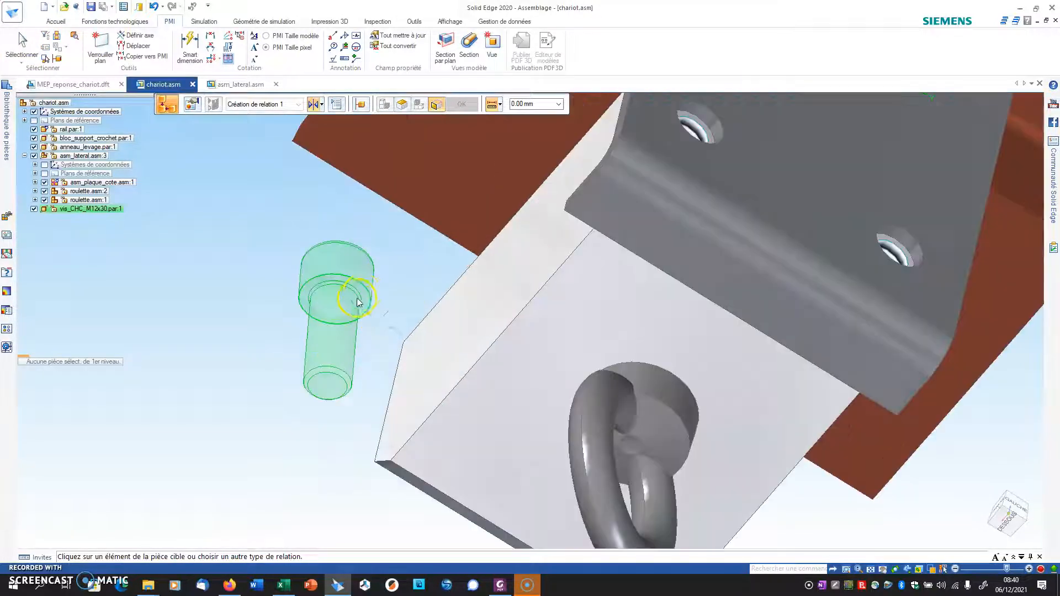
middle_click_drag(395, 265, 386, 305)
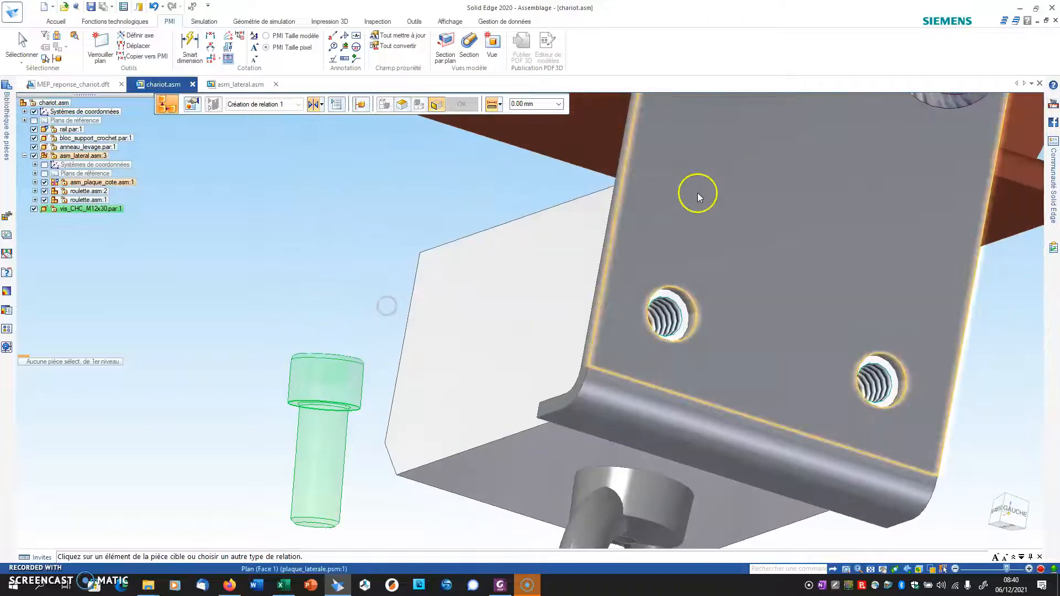
left_click(693, 231)
- Try to align the screw with the block's threaded hole and place a second M12x30 screw in the other hole, undoing both placements
left_click(665, 317)
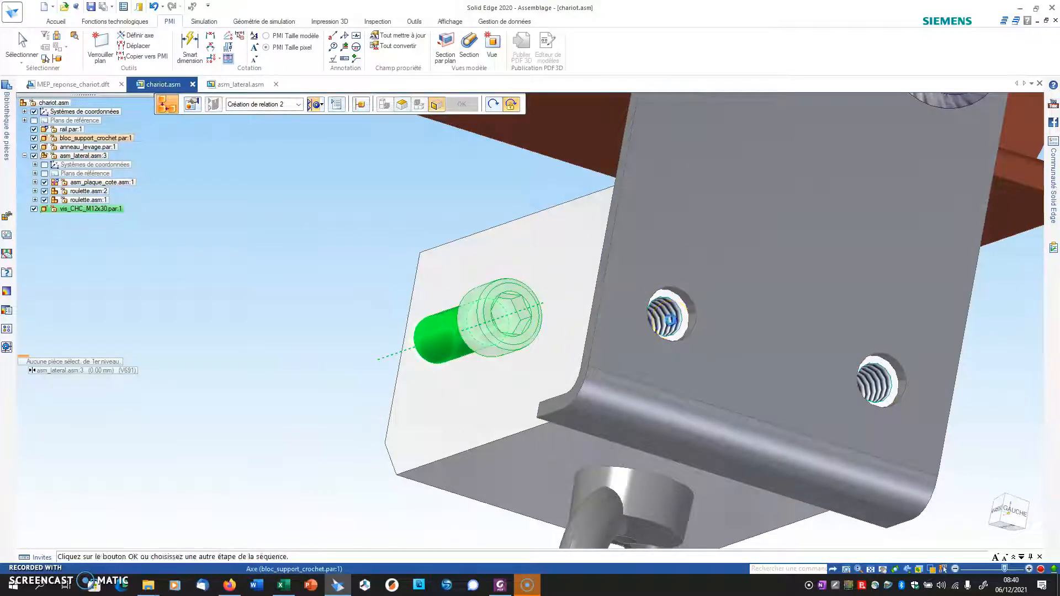
key("Escape")
left_click(84, 209)
left_click_drag(393, 187, 394, 185)
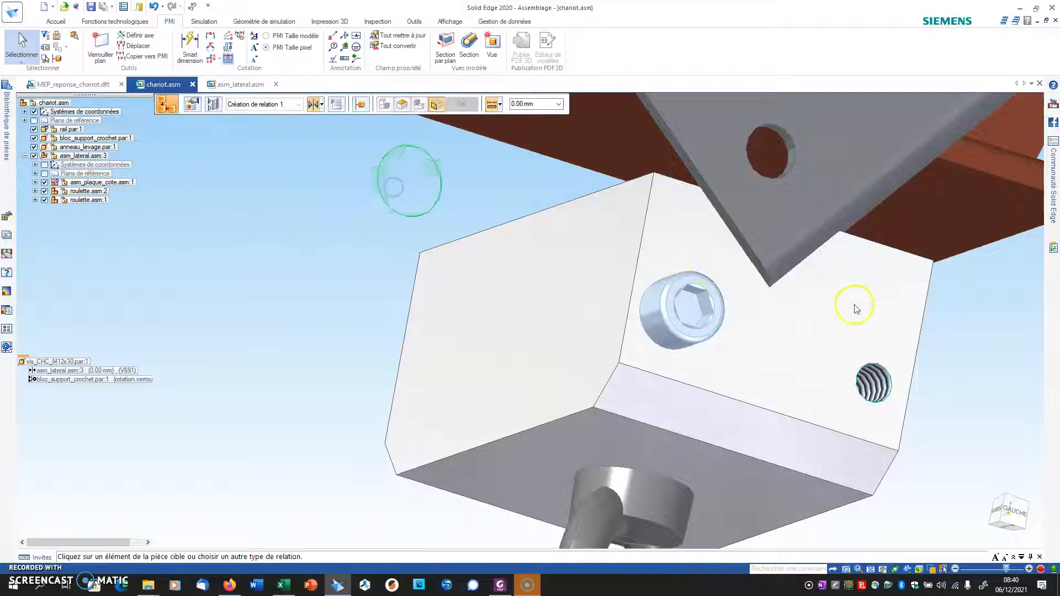
left_click(896, 347)
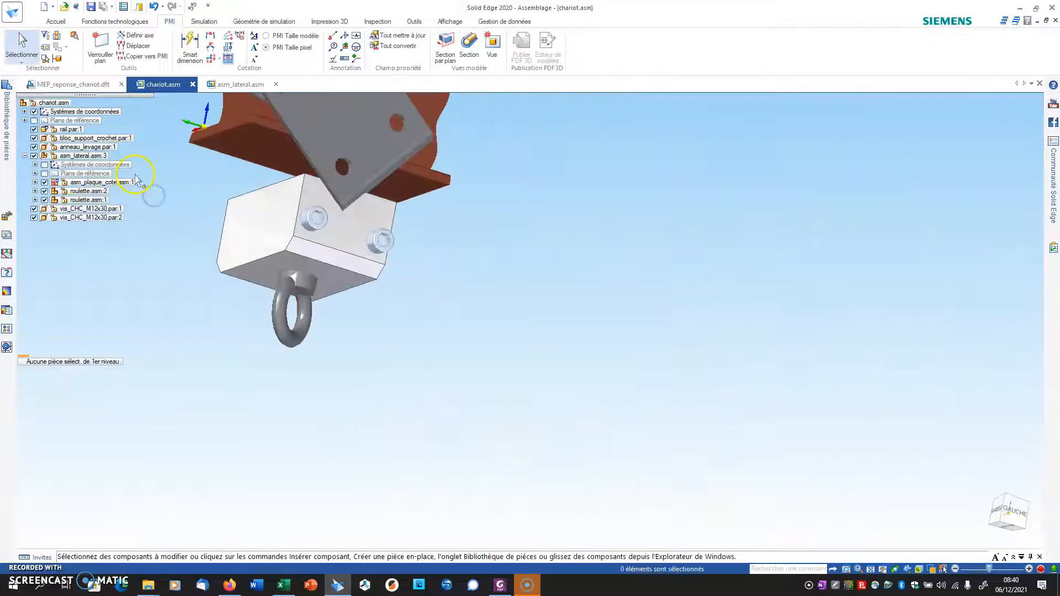
key("ctrl+z")
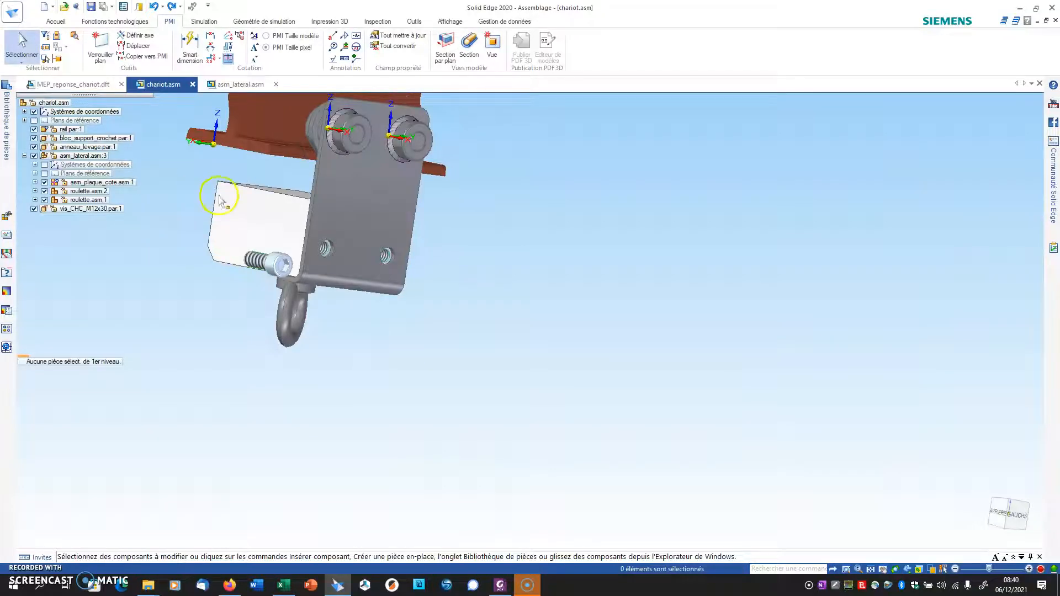
scroll(279, 208, "up", 3)
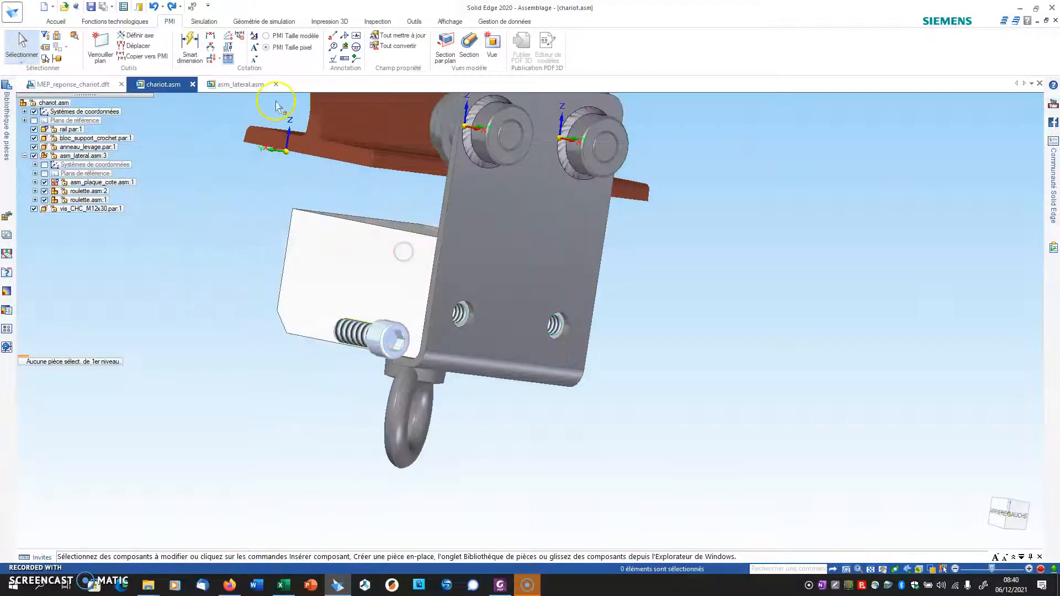
left_click(194, 42)
key("Escape")
middle_click_drag(641, 454, 745, 453)
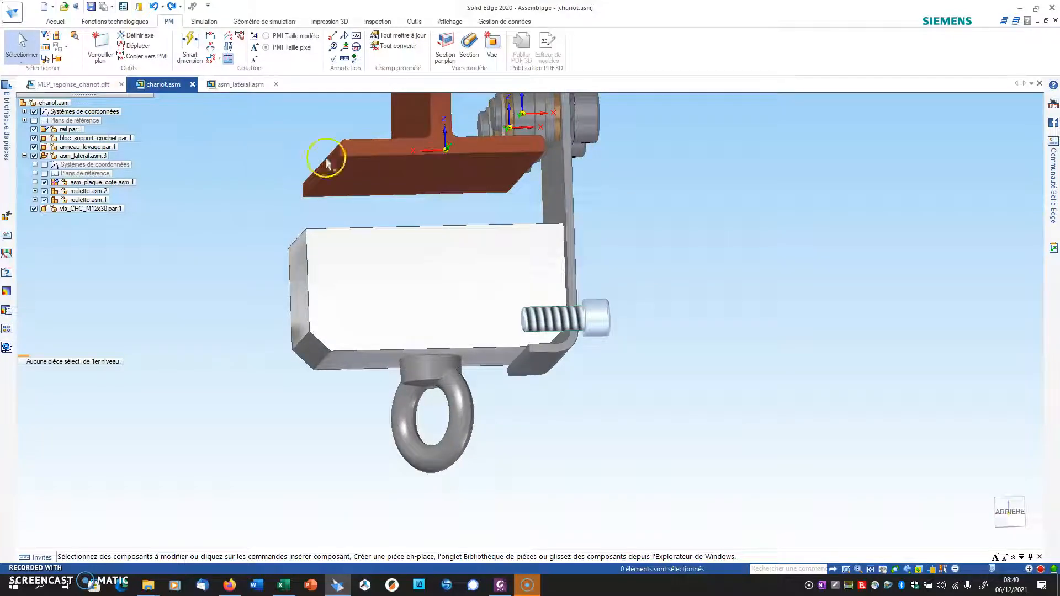
middle_click_drag(664, 270, 619, 287)
left_click(187, 48)
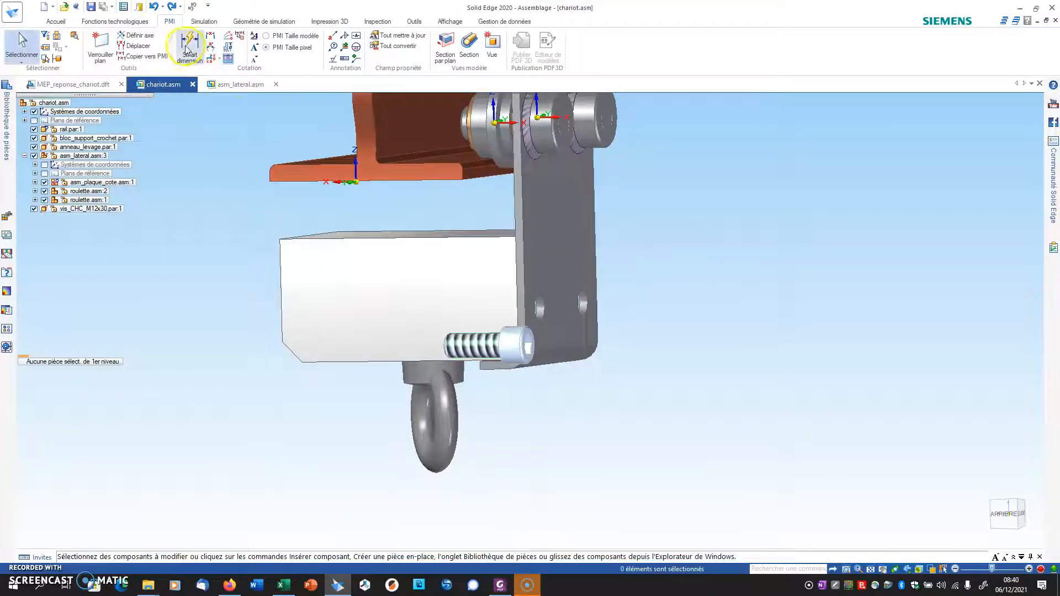
- Assemble the placed M12x30 screw by mating the underside of its head to the side plate's outer face with 0.00 mm offset
left_click(80, 209)
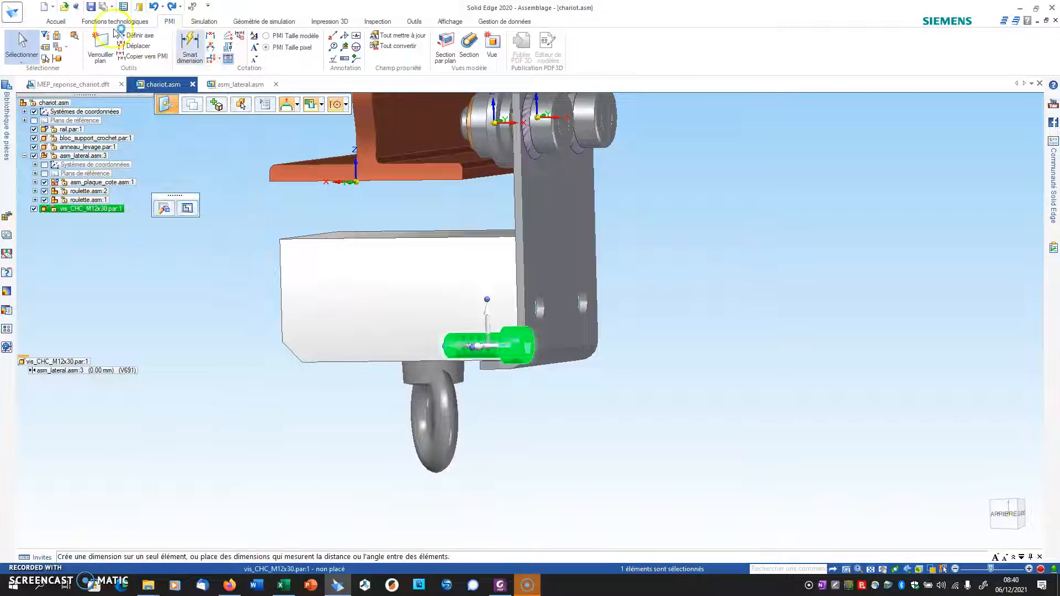
left_click(56, 21)
left_click(484, 280)
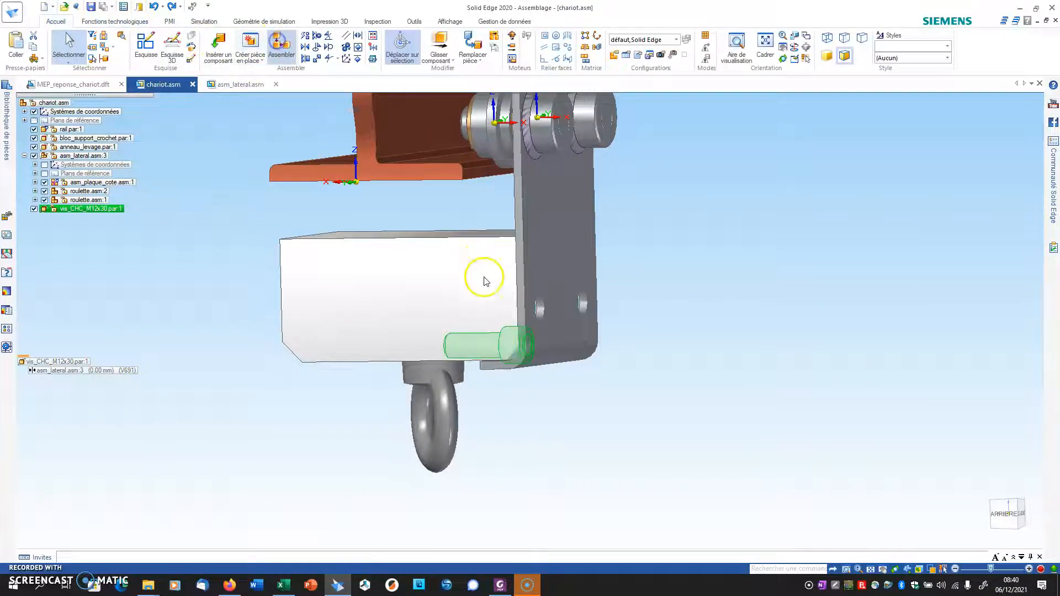
middle_click_drag(559, 442, 680, 443)
scroll(658, 361, "up", 3)
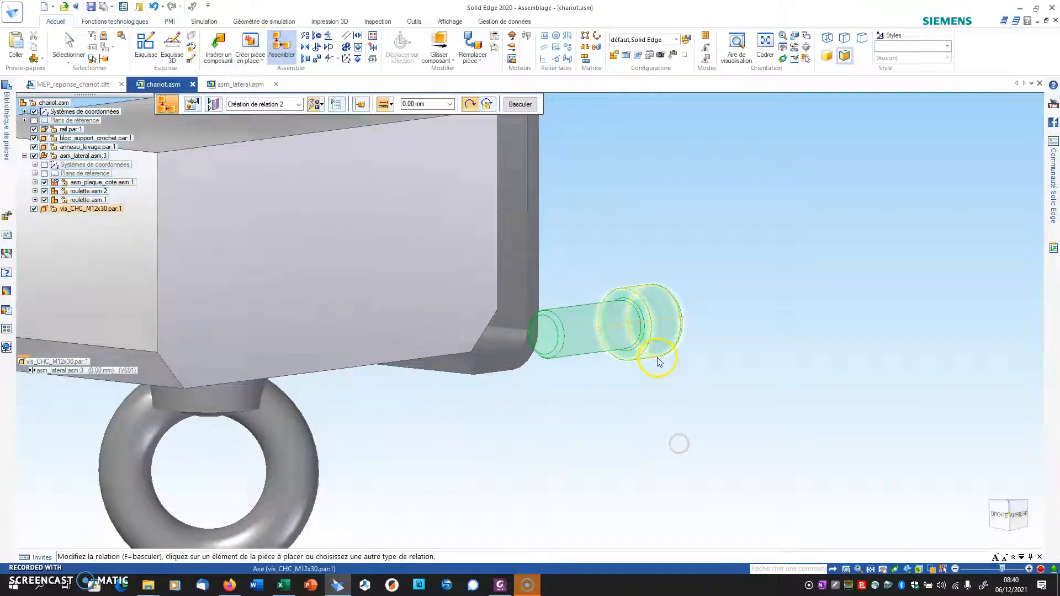
left_click(645, 326)
middle_click_drag(703, 383, 556, 391)
left_click(426, 258)
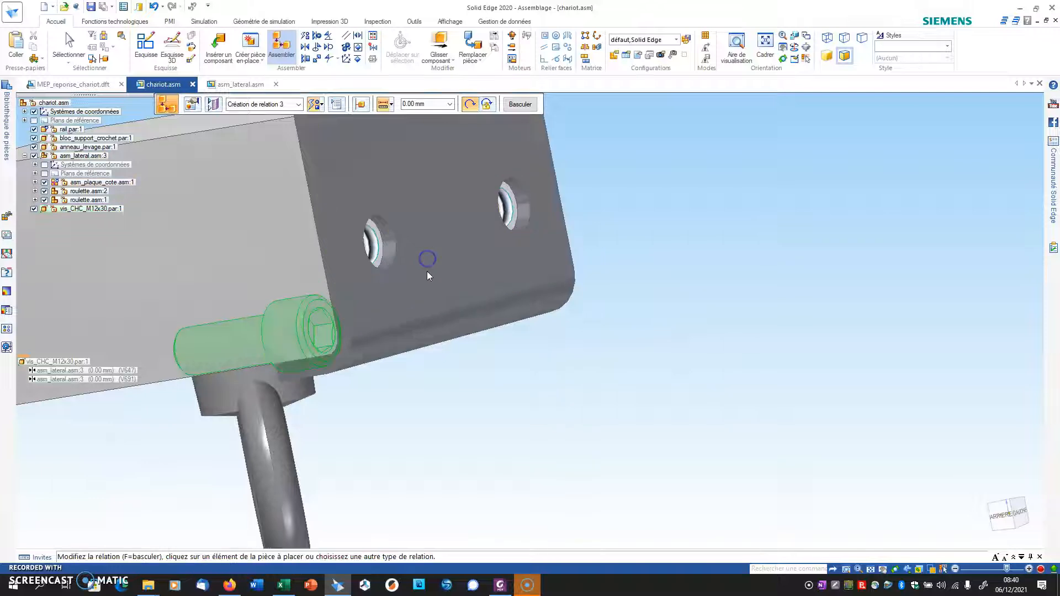
- Align the screw's shank axially with the side plate's nearer lower hole
left_click(272, 309)
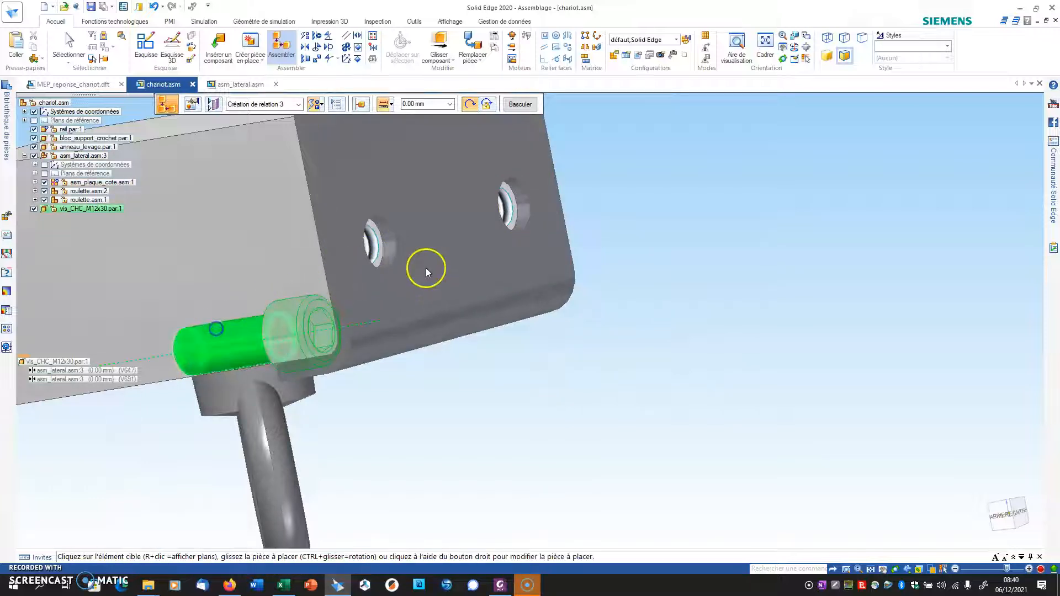
left_click(394, 242)
middle_click_drag(579, 400, 598, 421)
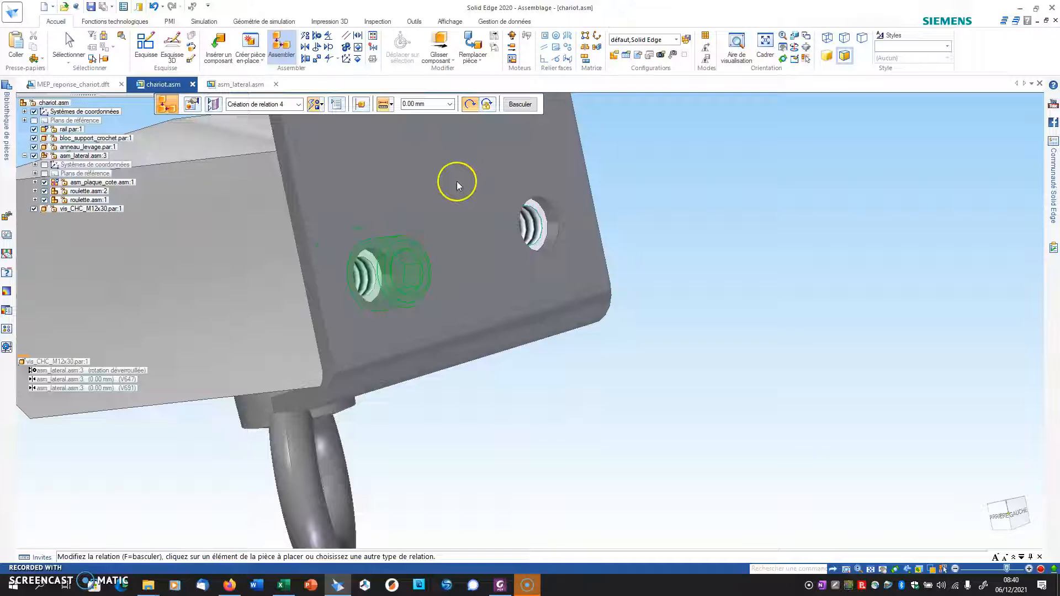
- Add a second M12x30 screw by copying the placed one and seat it in the side plate's other lower hole
key("Escape")
key("Escape")
left_click(89, 209)
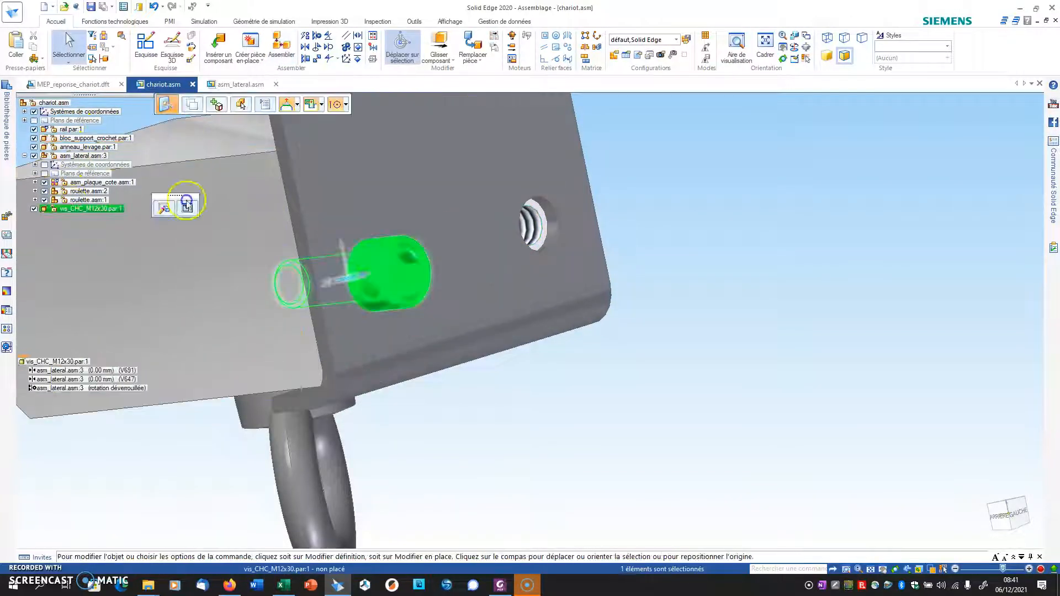
left_click_drag(973, 296, 933, 291)
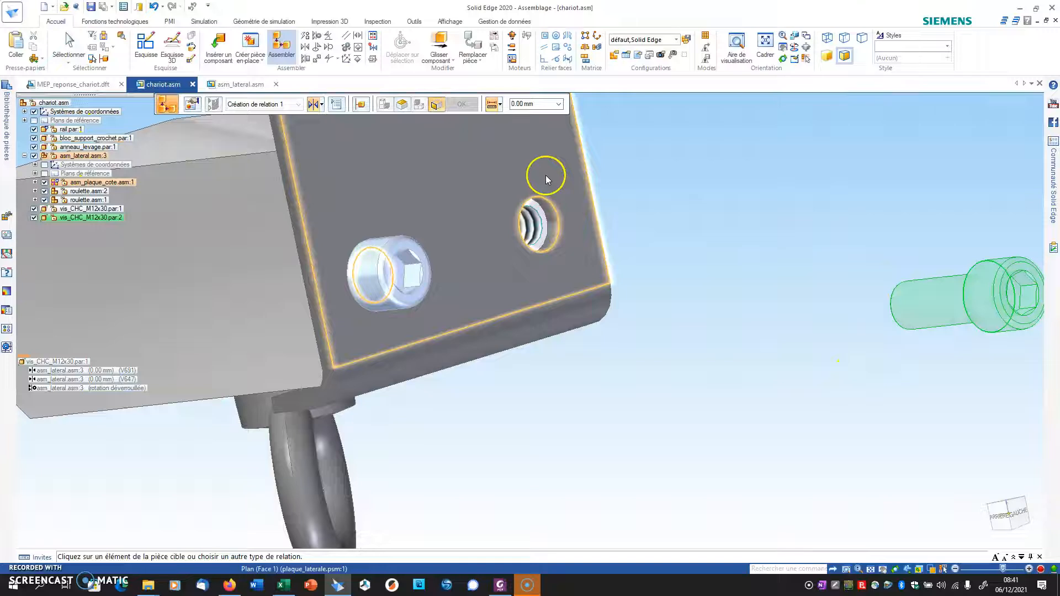
left_click(555, 211)
middle_click_drag(665, 310, 852, 359)
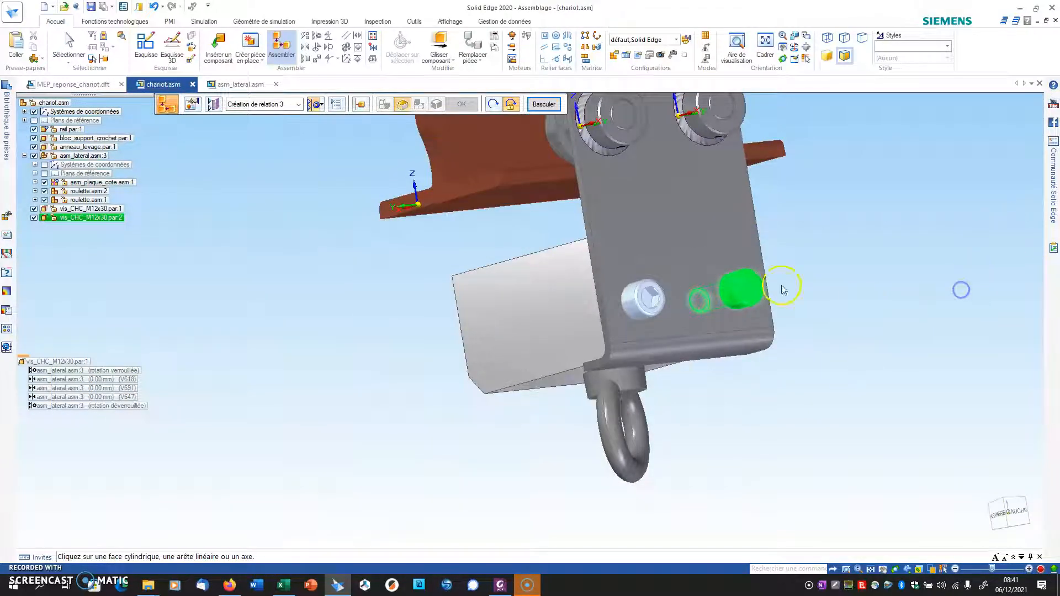
middle_click_drag(348, 296, 412, 324)
key("Escape")
middle_click_drag(331, 308, 341, 301)
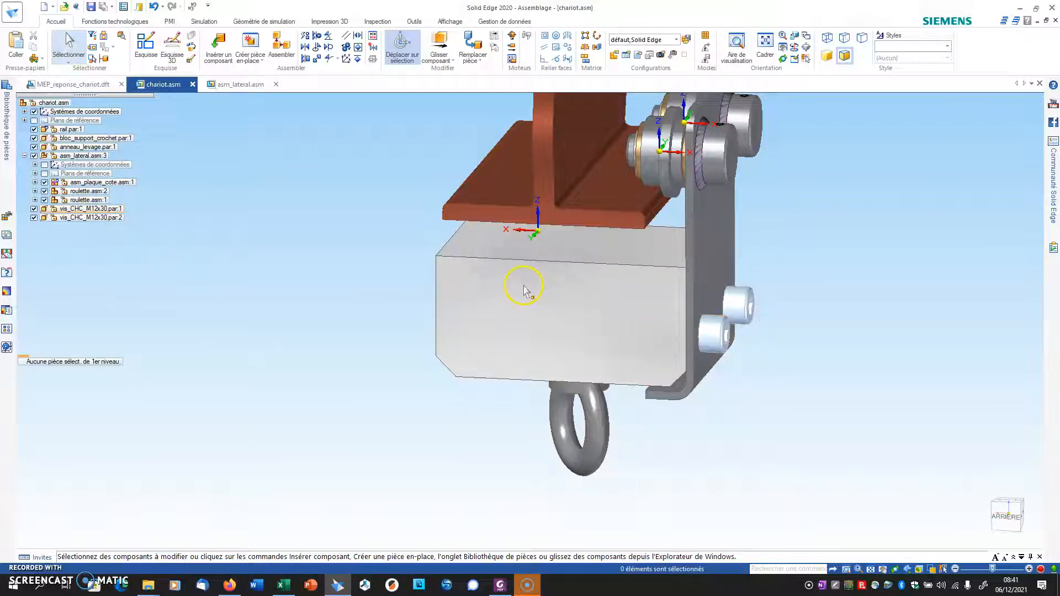
- Open the hook support block part from the assembly for editing, accepting the prompt to save its pending changes
right_click(526, 303)
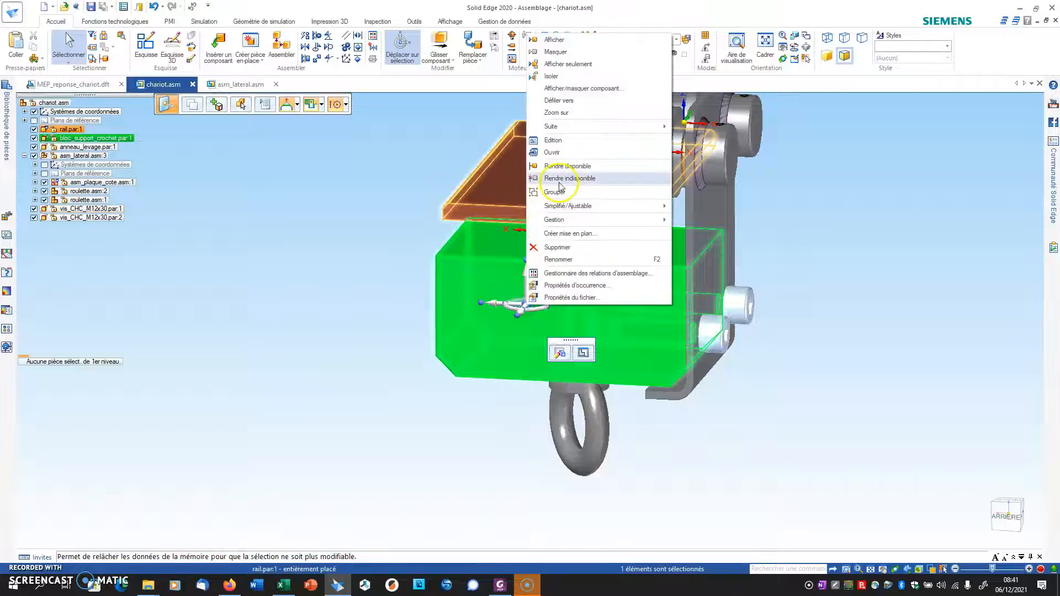
left_click(552, 153)
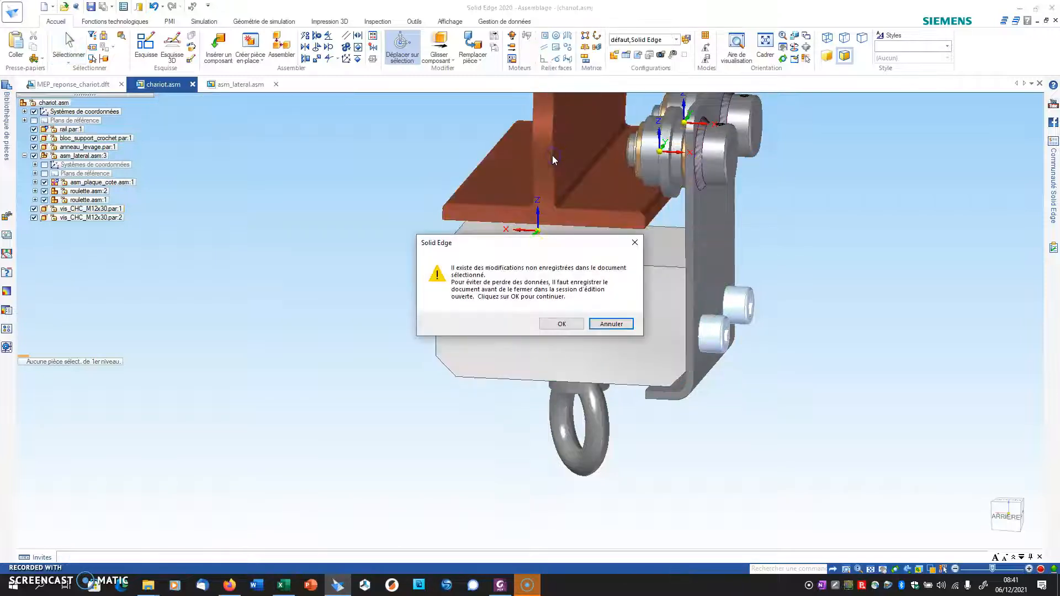
left_click(552, 324)
mouse_move(342, 279)
middle_mouse_down()
mouse_move(694, 275)
mouse_move(727, 310)
middle_mouse_up()
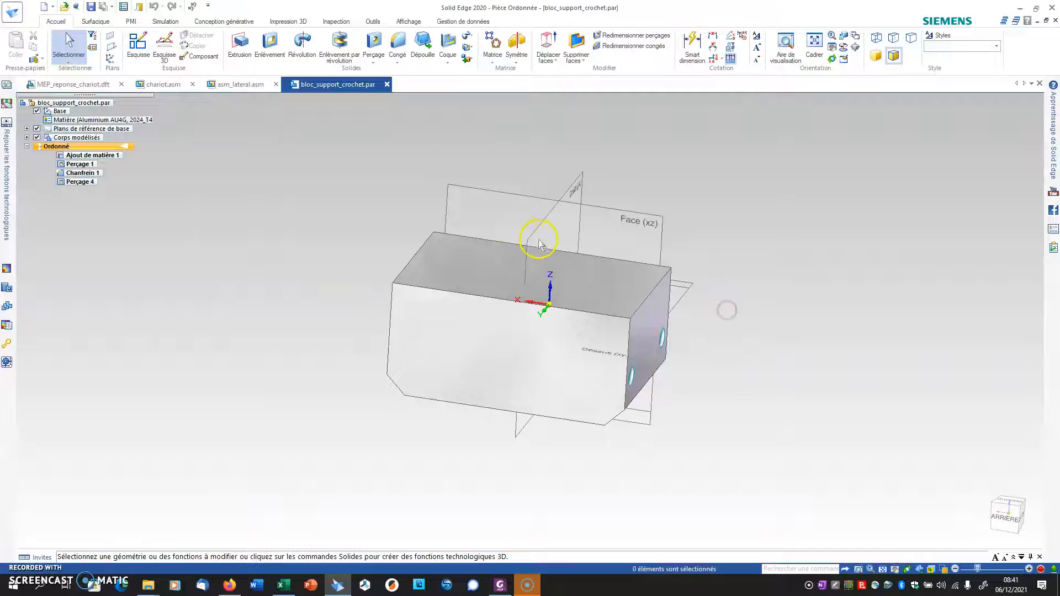
- Mirror the block's two threaded end holes (Perçage 4) about its central YZ reference plane
left_click(517, 44)
left_click(73, 184)
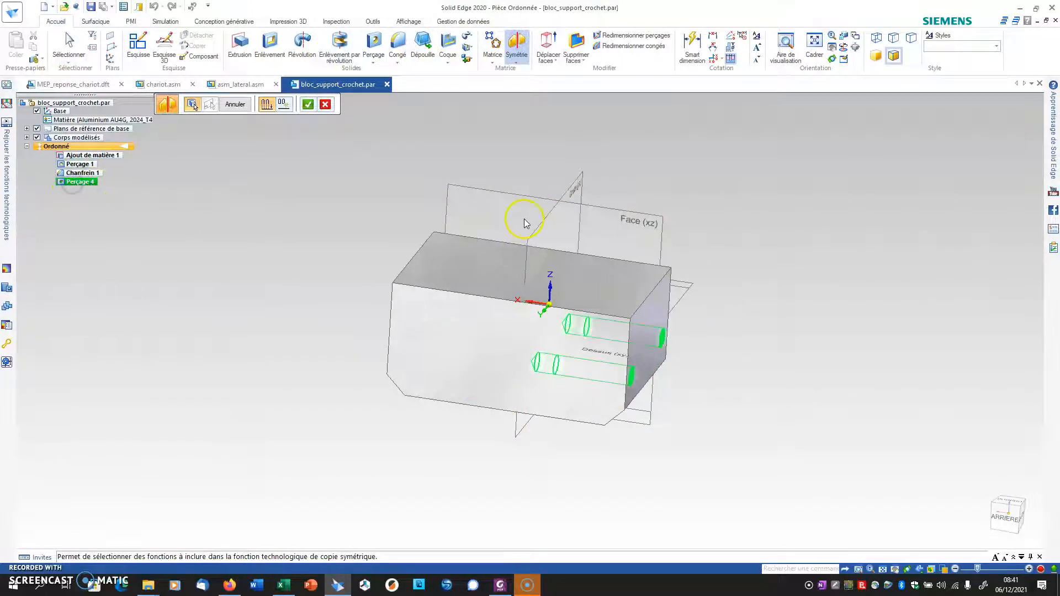
left_click(308, 104)
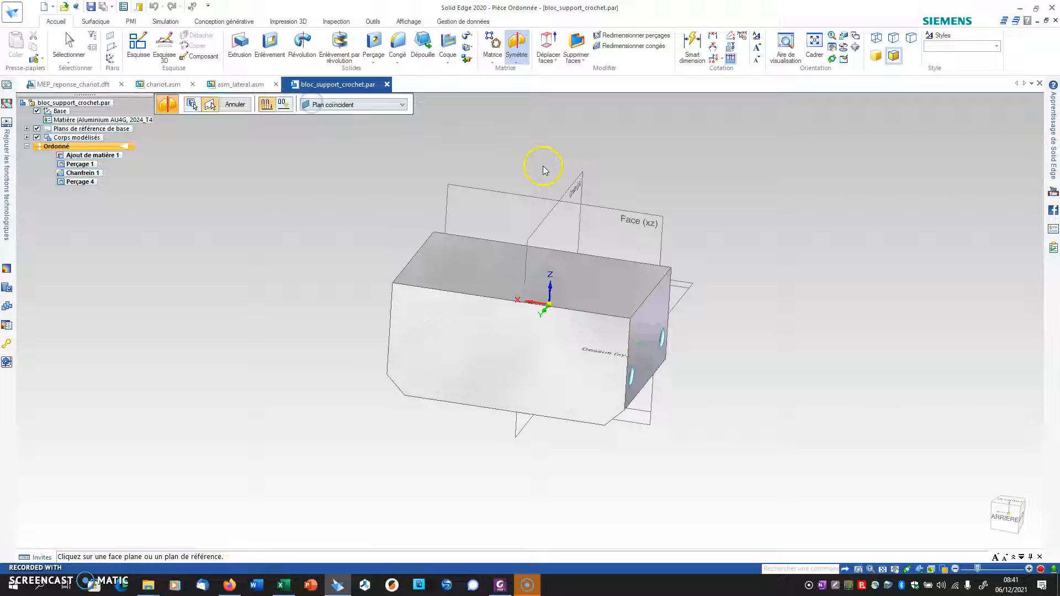
left_click(578, 192)
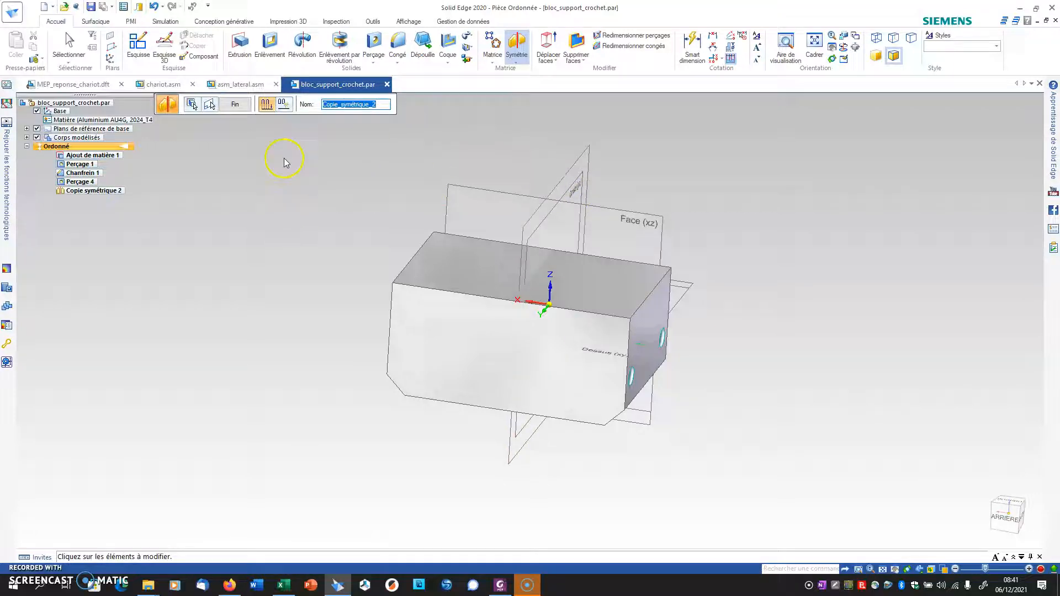
left_click(235, 105)
middle_click_drag(234, 182, 341, 189)
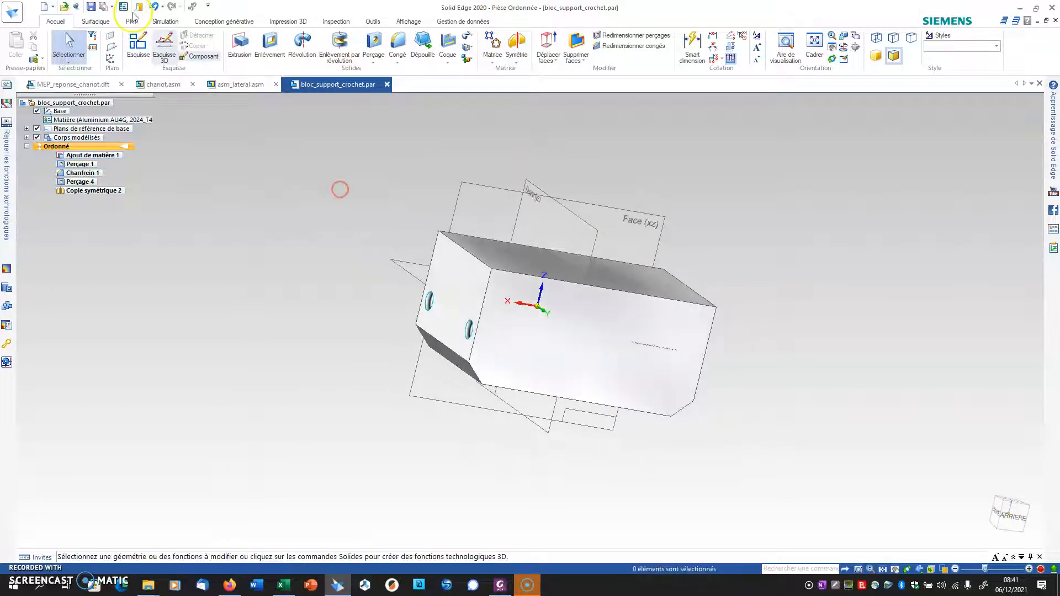
- Save the hook support block part and close it to return to the chariot assembly
left_click(92, 8)
left_click(387, 84)
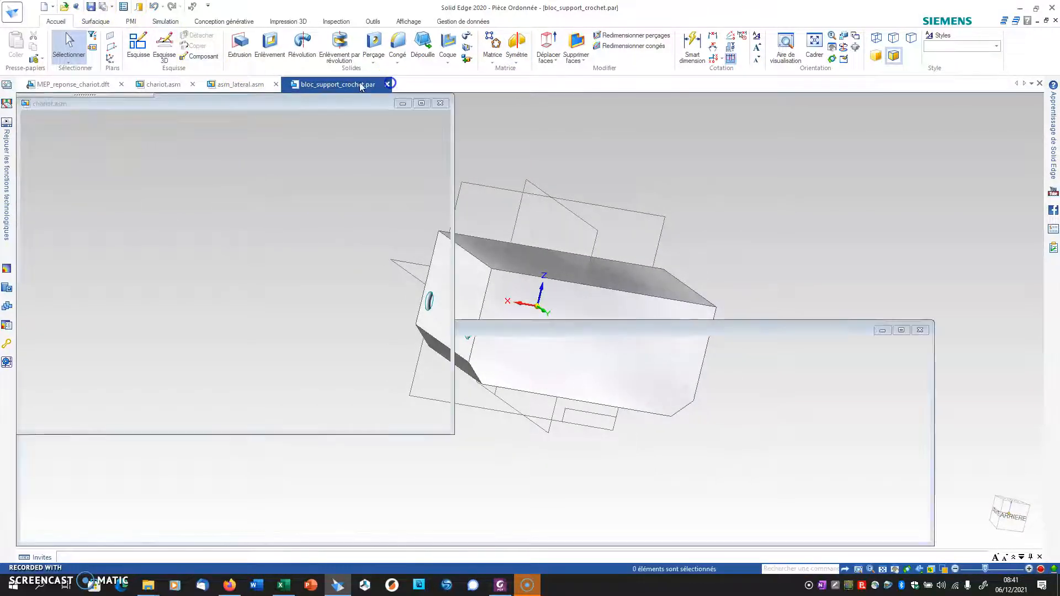
middle_click_drag(328, 310, 374, 308)
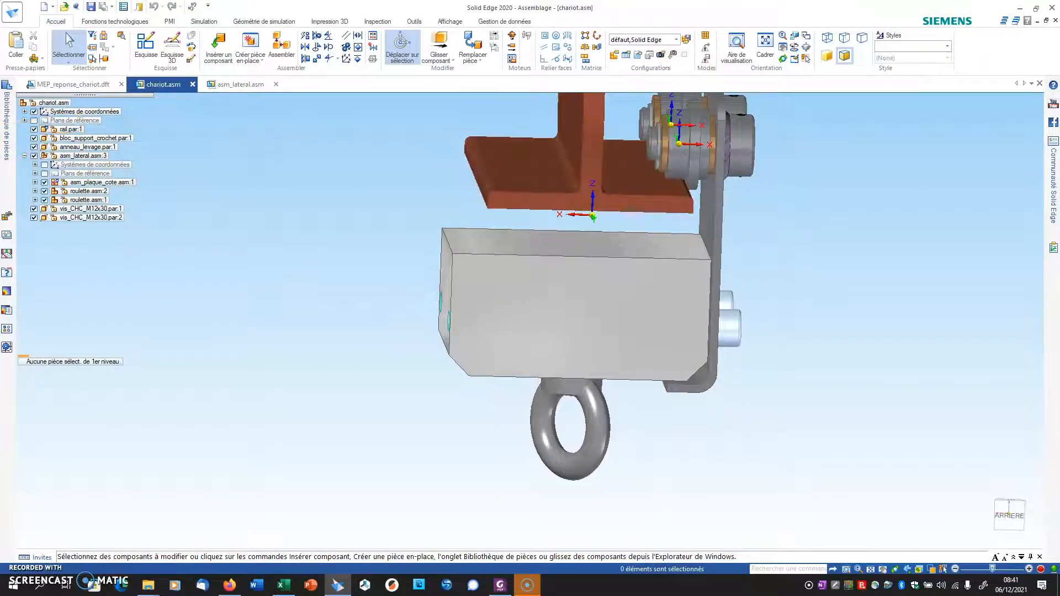
mouse_move(7, 126)
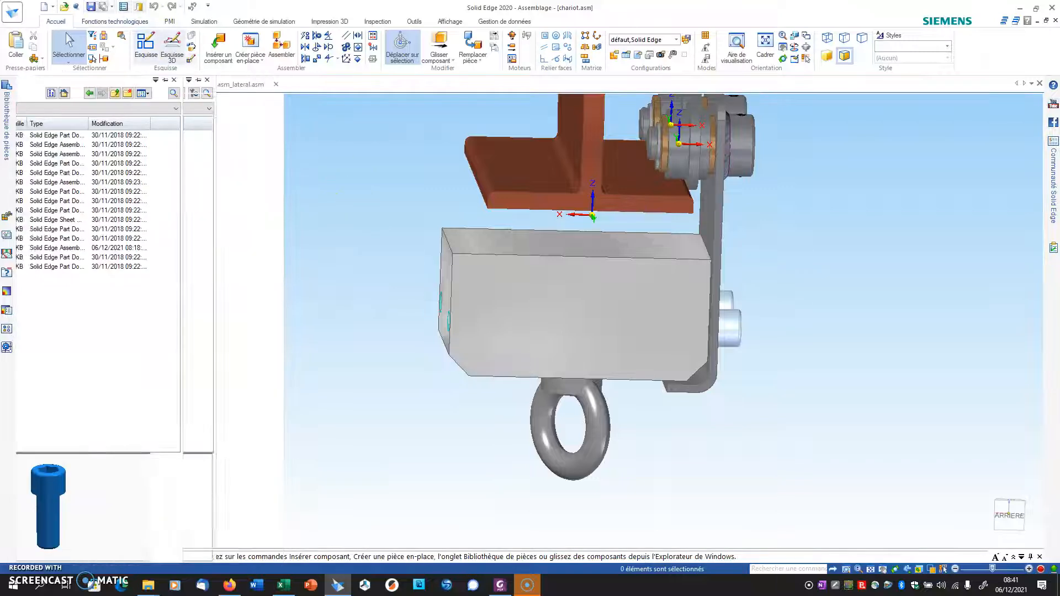
key("ctrl+s")
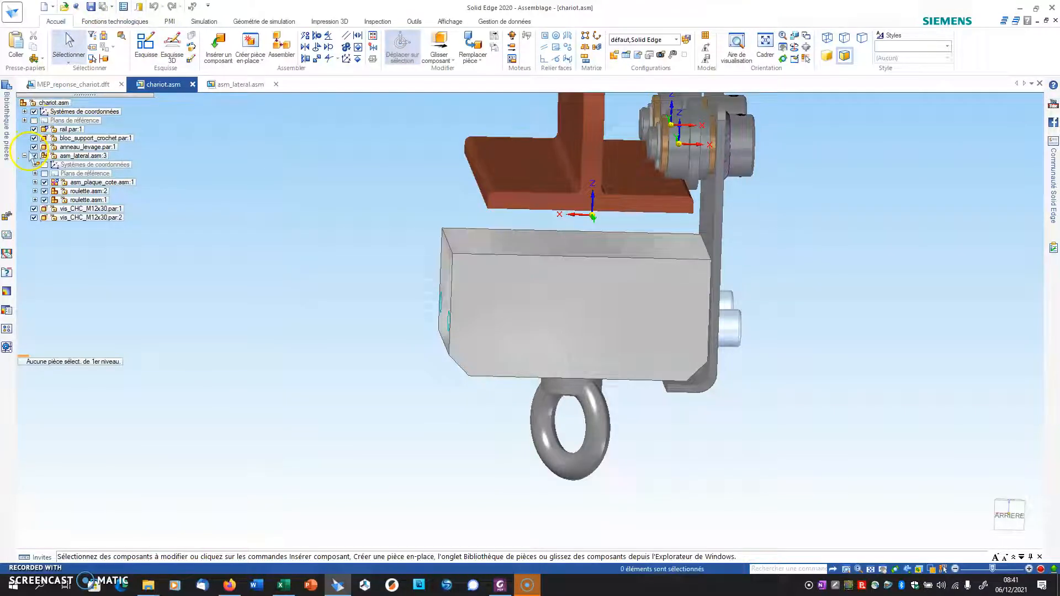
- Add a second asm_lateral.asm and mate its plate's inner face to the block's free end face with 0.00 mm offset, flipping the orientation
left_click_drag(74, 157, 319, 366)
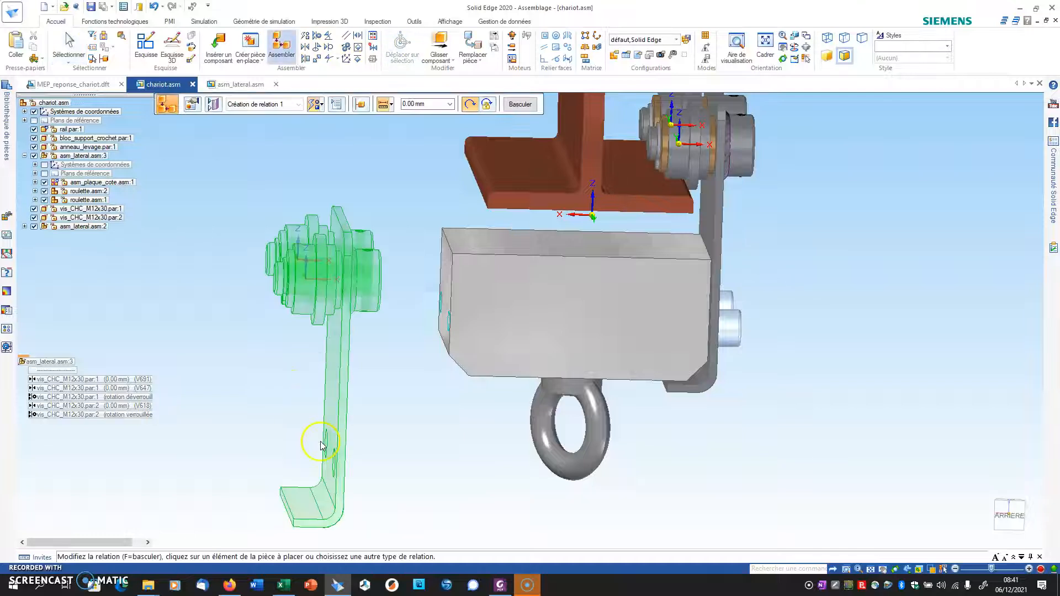
left_click(334, 415)
left_click(444, 276)
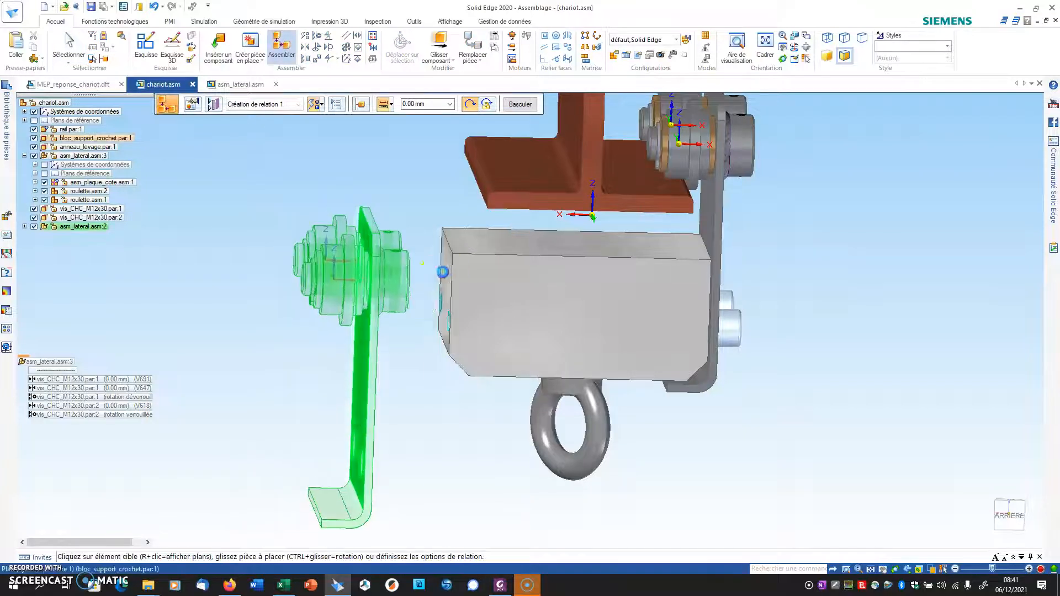
left_click(515, 105)
- Mate the new side plate's bent flange to the block's underside with 0.00 mm offset and flip the relation to turn the plate upright
mouse_move(490, 476)
middle_mouse_down()
mouse_move(352, 438)
mouse_move(499, 483)
middle_mouse_up()
left_click(549, 498)
middle_click_drag(391, 435, 553, 284)
left_click(555, 282)
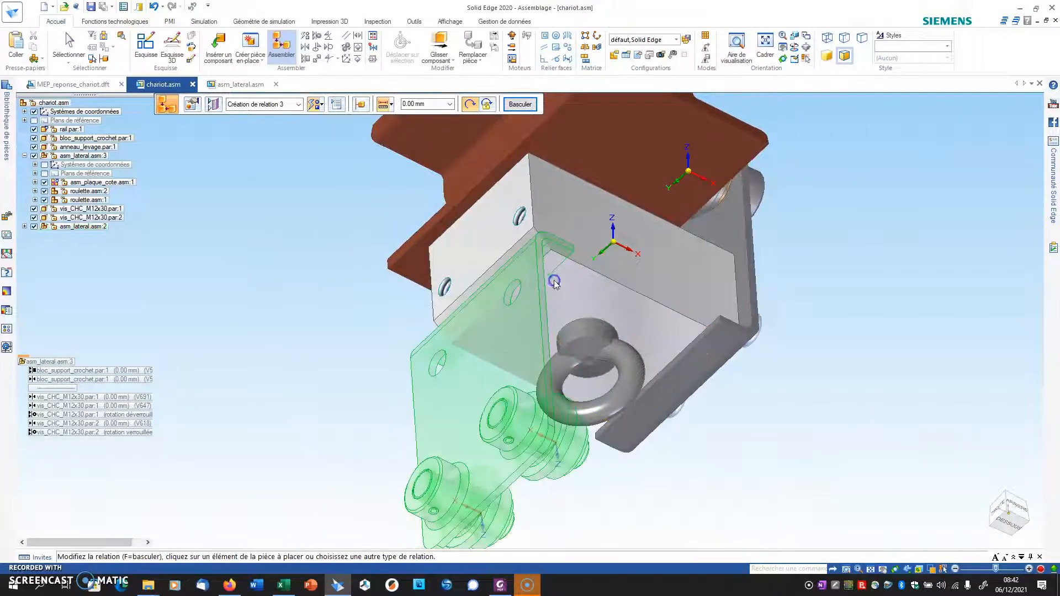
left_click(512, 105)
- Align one lower hole of the new side plate axially with the block's matching threaded hole and finish the placement
middle_click_drag(379, 268, 407, 334)
scroll(420, 337, "up", 5)
scroll(441, 340, "up", 2)
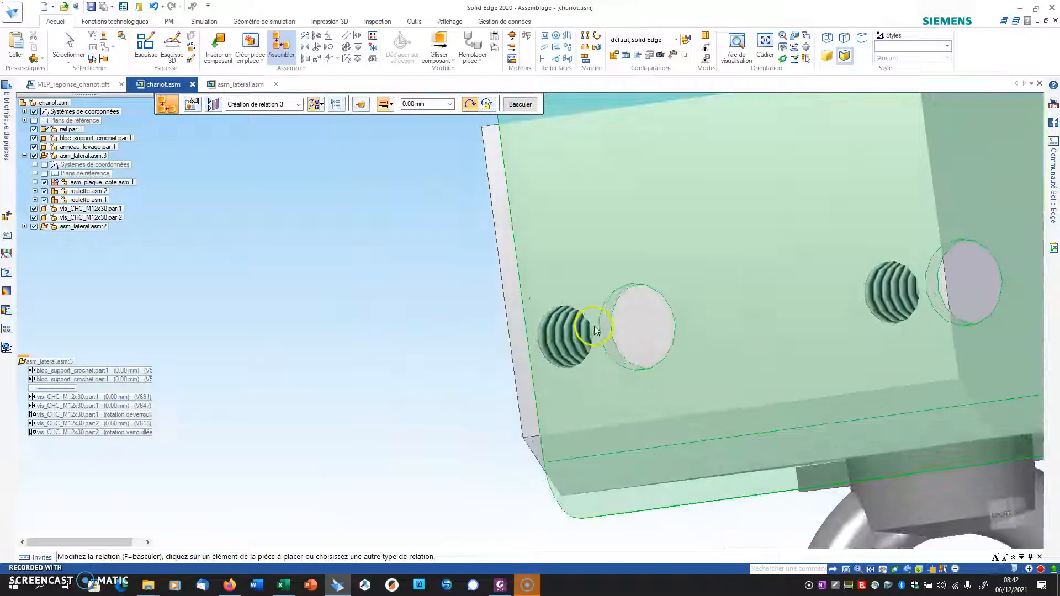
left_click(618, 331)
left_click(572, 330)
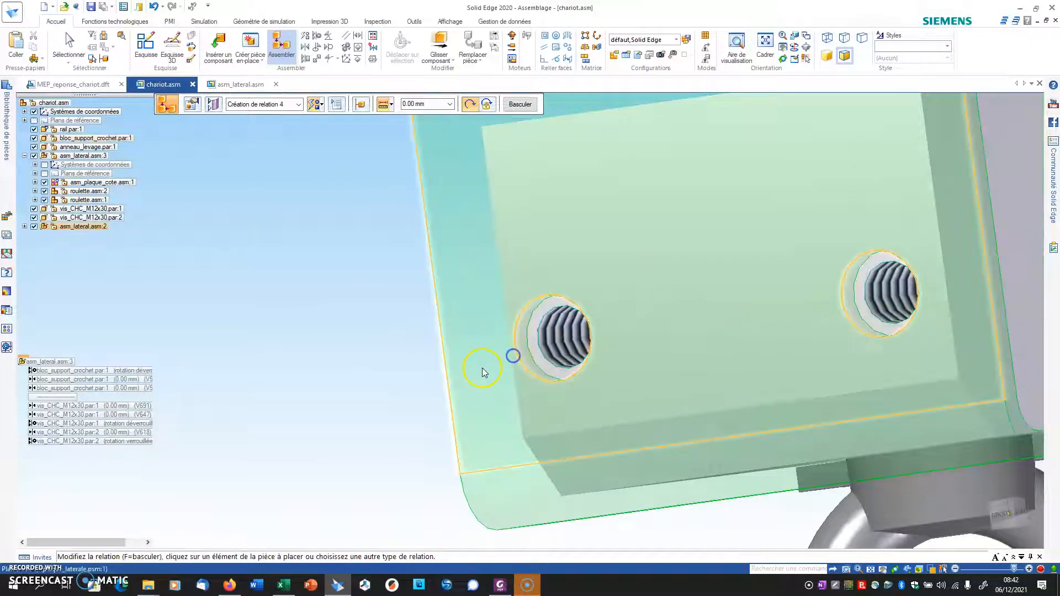
right_click(224, 355)
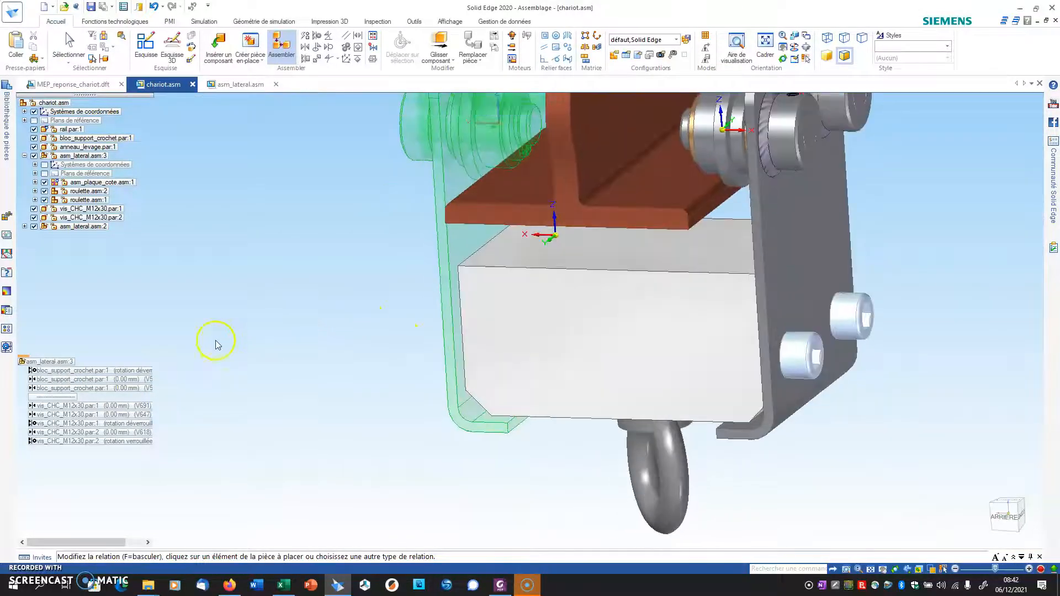
- Transfer both vis_CHC_M12x30.par screws into the asm_lateral.asm:3 subassembly
left_click(75, 216)
left_click(74, 208, "ctrl")
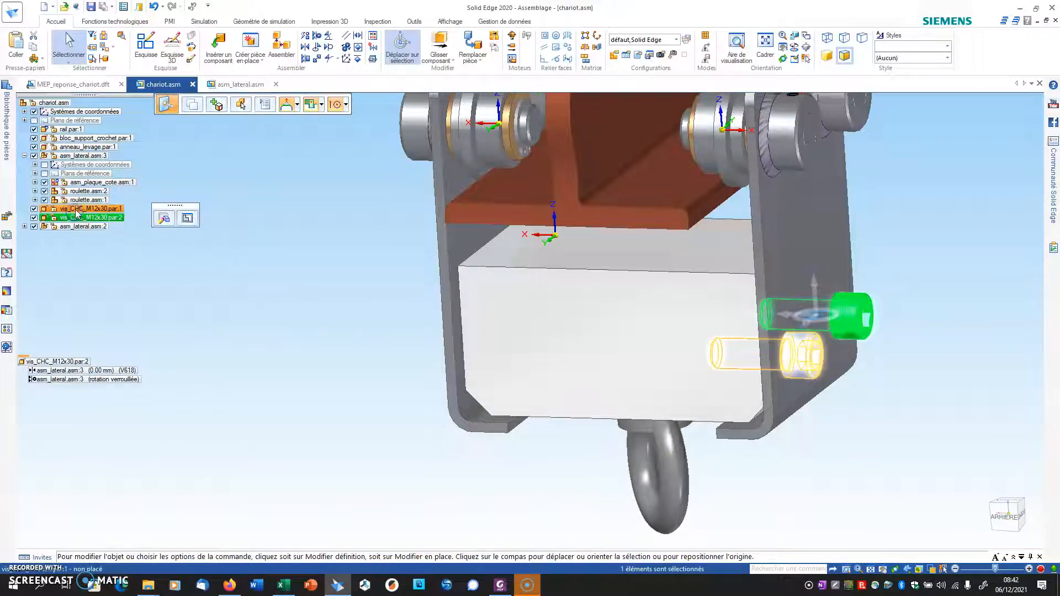
left_click(493, 36)
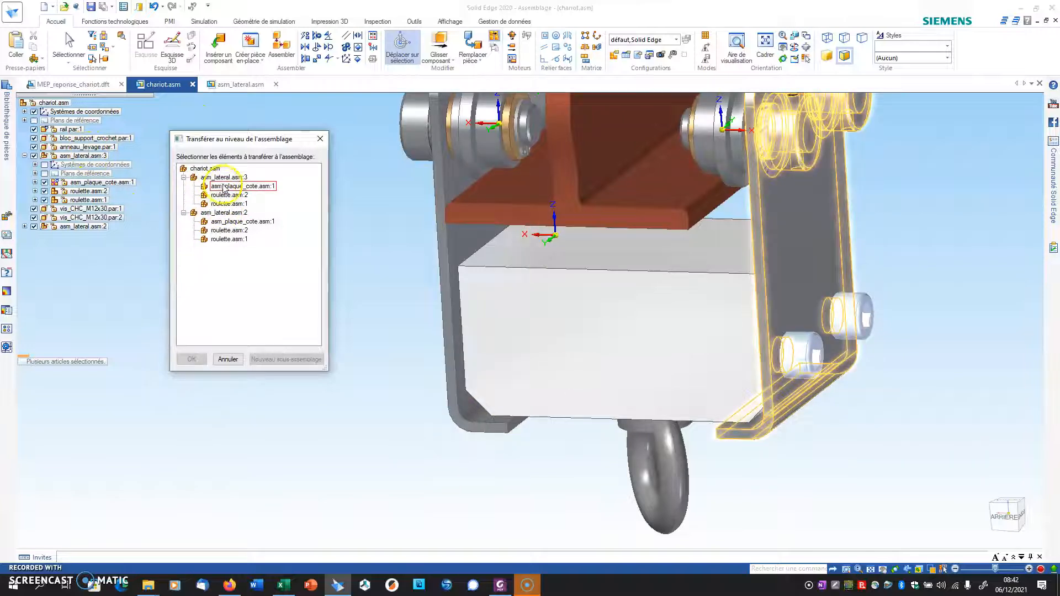
left_click(191, 359)
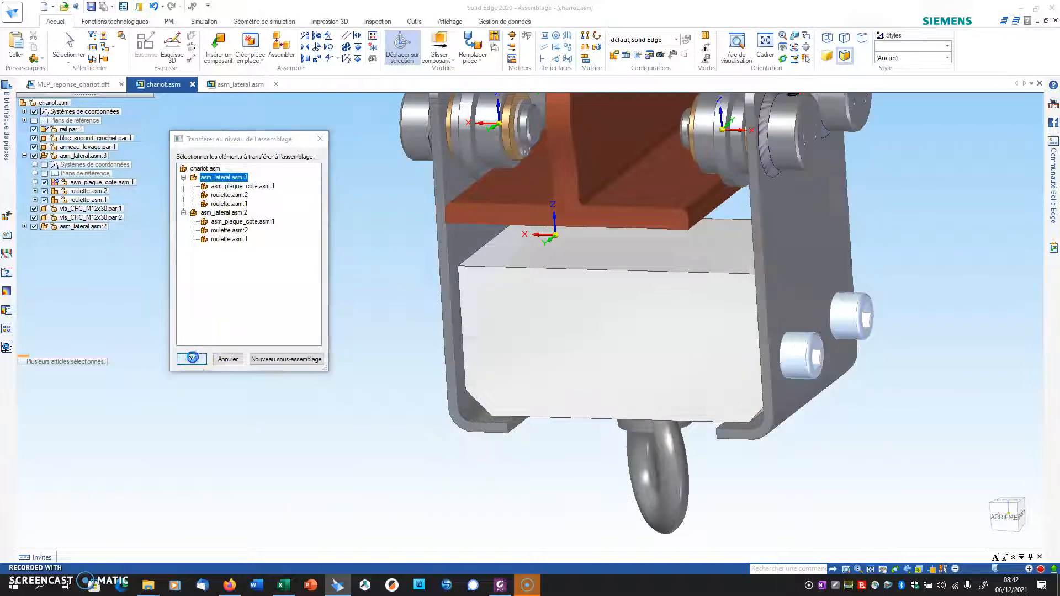
left_click(550, 323)
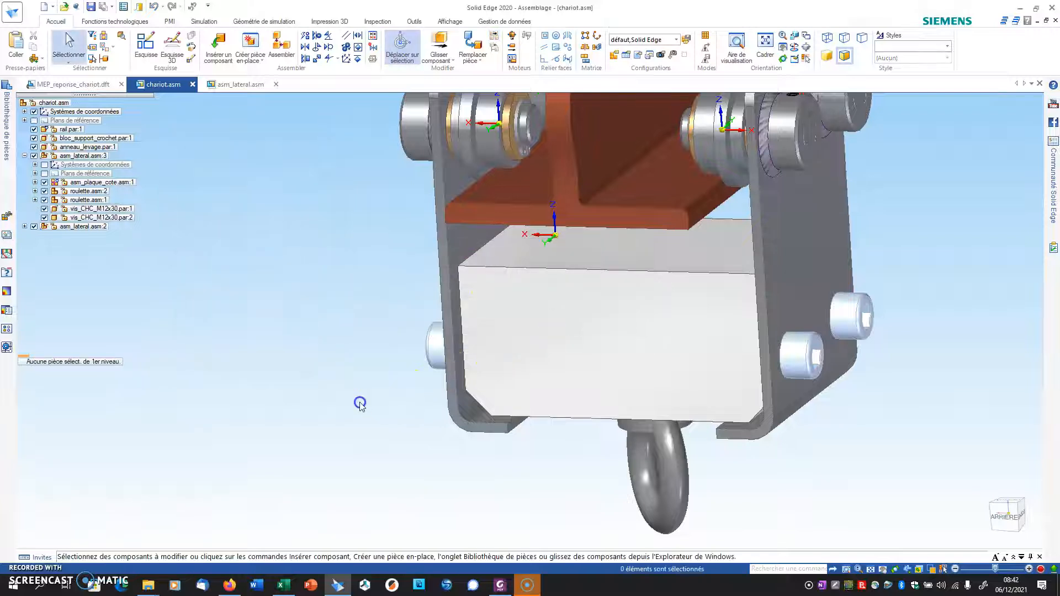
- Check the screws on both sides of the trolley and save the chariot assembly
middle_click_drag(236, 210, 184, 272)
scroll(274, 238, "down", 4)
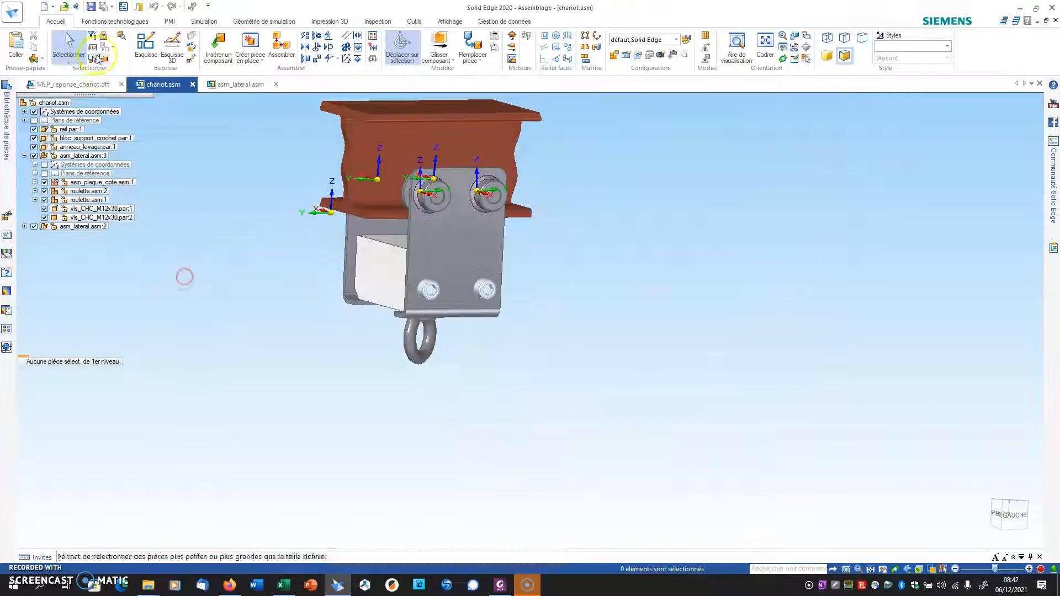
left_click(91, 8)
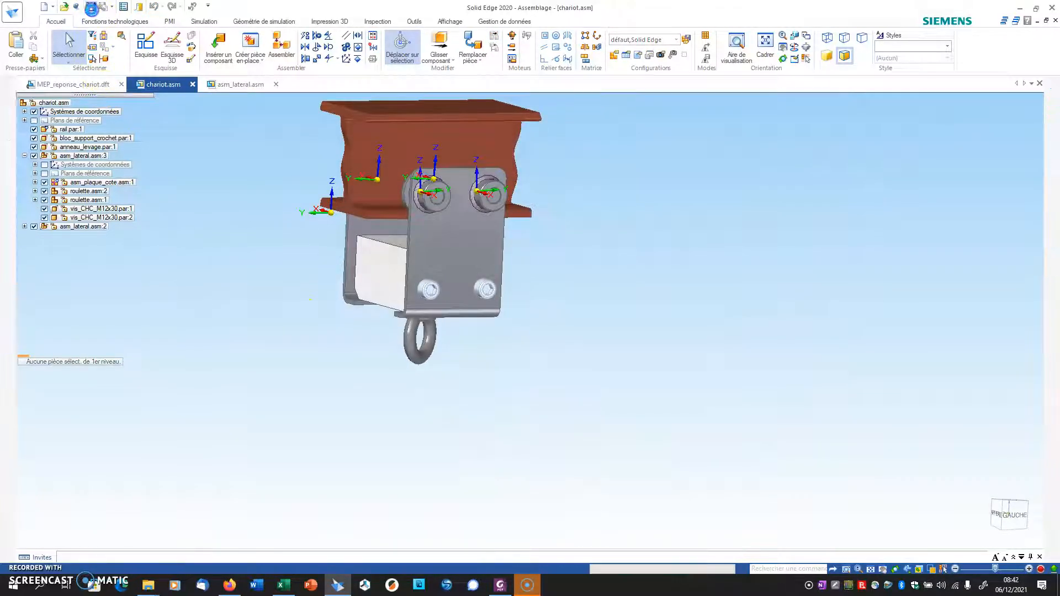
- Switch to the MEP_reponse_chariot.dft drawing, update its views and check the modified trolley in them
left_click(100, 85)
scroll(619, 342, "down", 7)
middle_click_drag(614, 353, 554, 231)
left_click(142, 45)
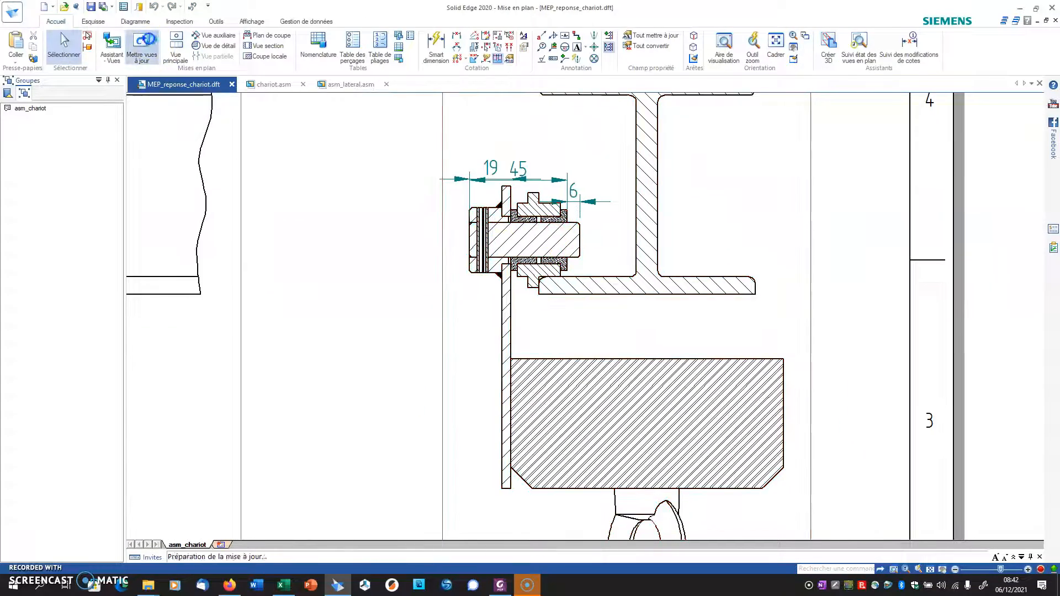
middle_click_drag(384, 324, 329, 225)
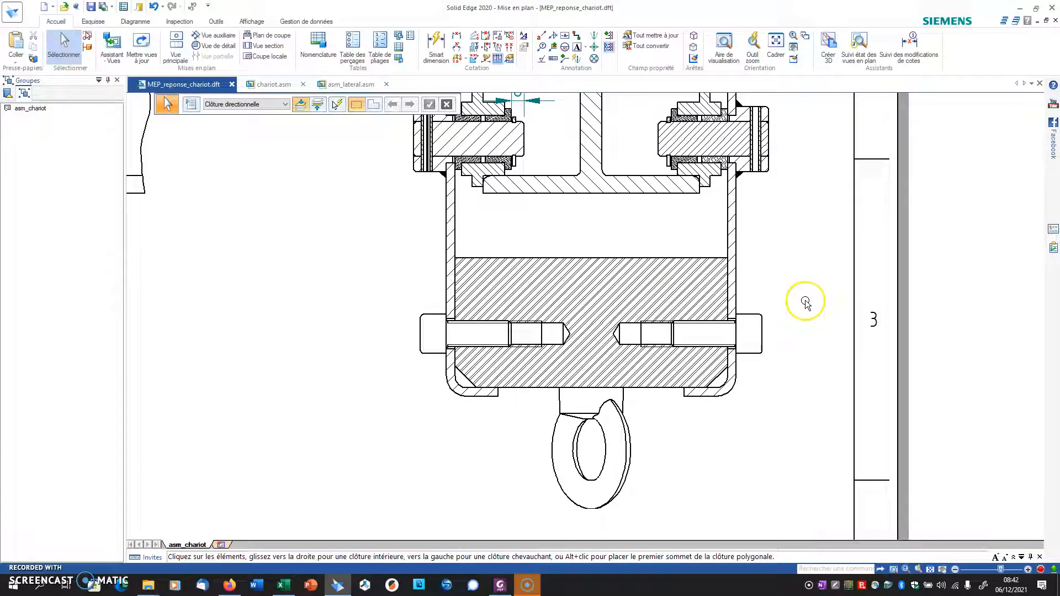
middle_click_drag(806, 304, 780, 251)
scroll(798, 226, "down", 3)
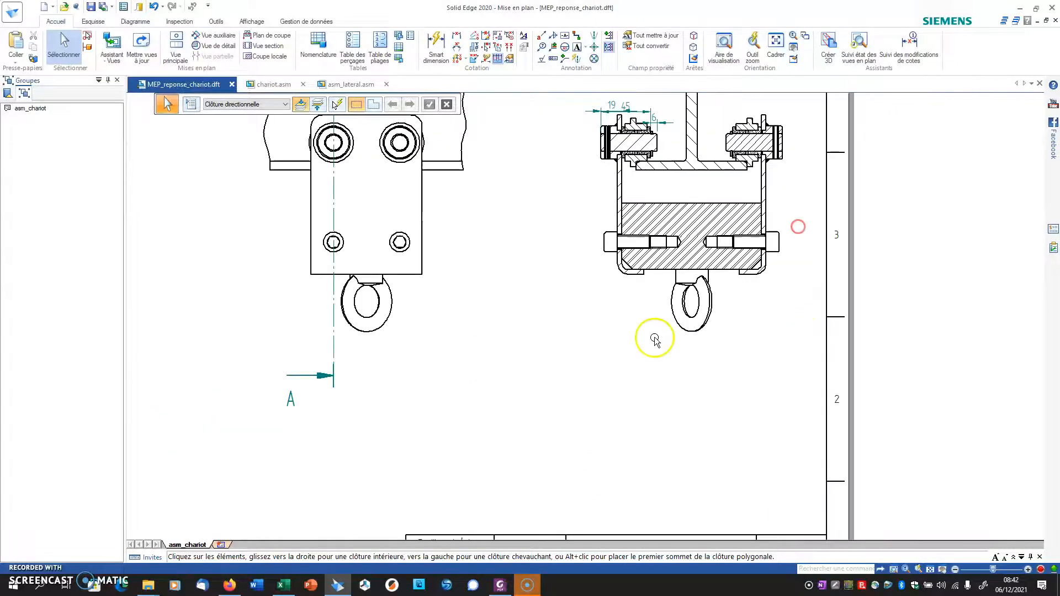
middle_click_drag(609, 345, 552, 386)
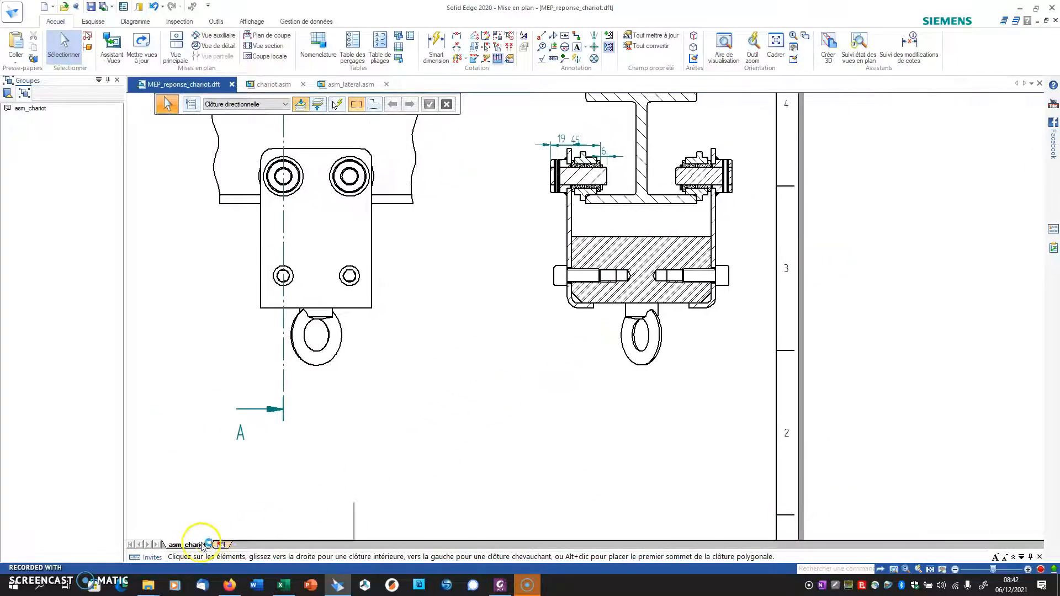
- Add two new sheets to the drawing and give Feuille1 the Format A4H - cartouche background
left_click(222, 545)
left_click(249, 545)
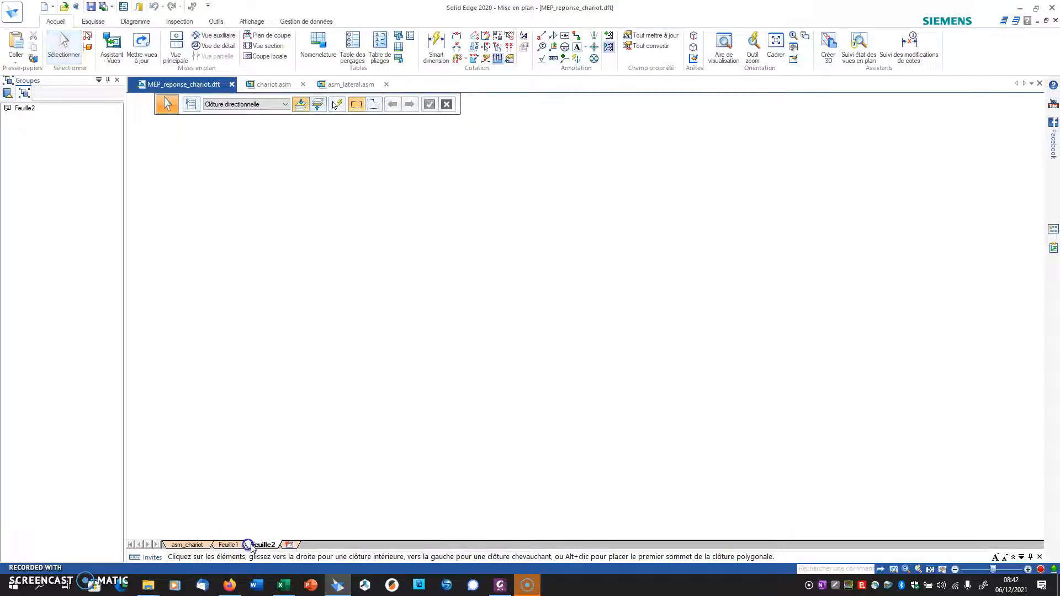
right_click(228, 545)
left_click(259, 536)
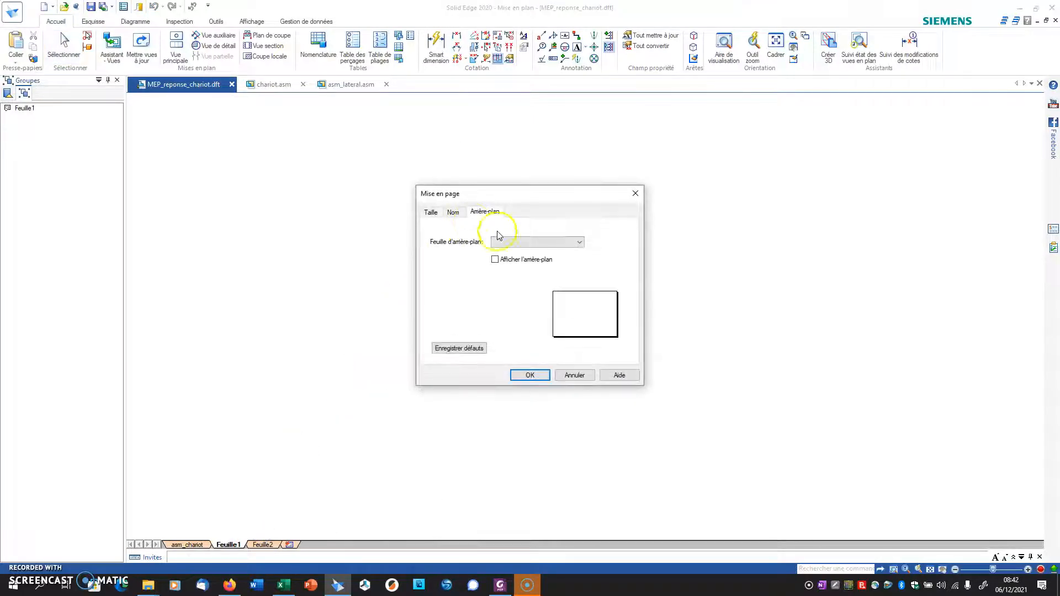
left_click(501, 242)
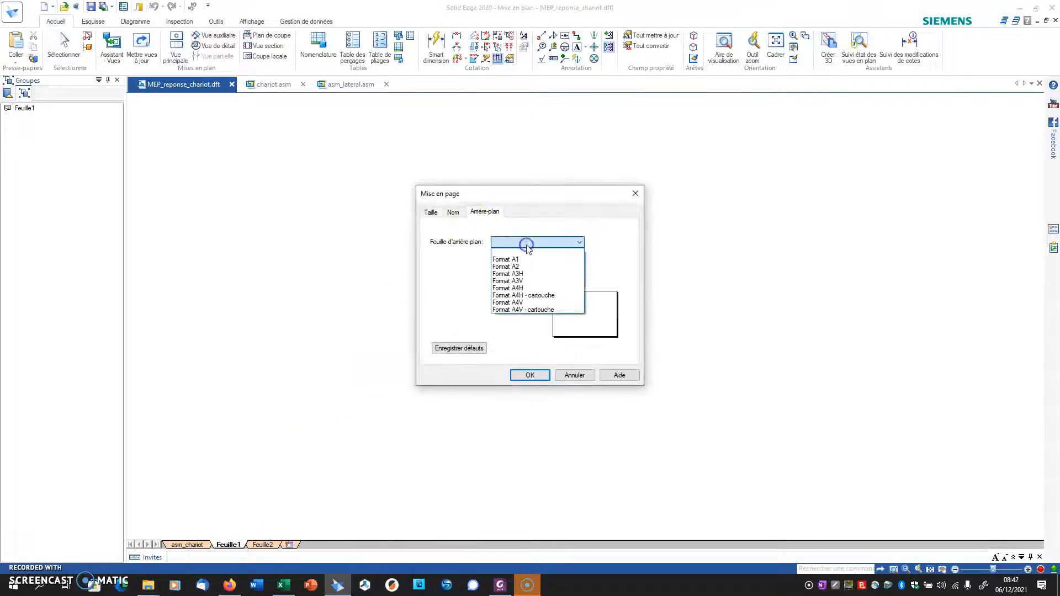
left_click(529, 296)
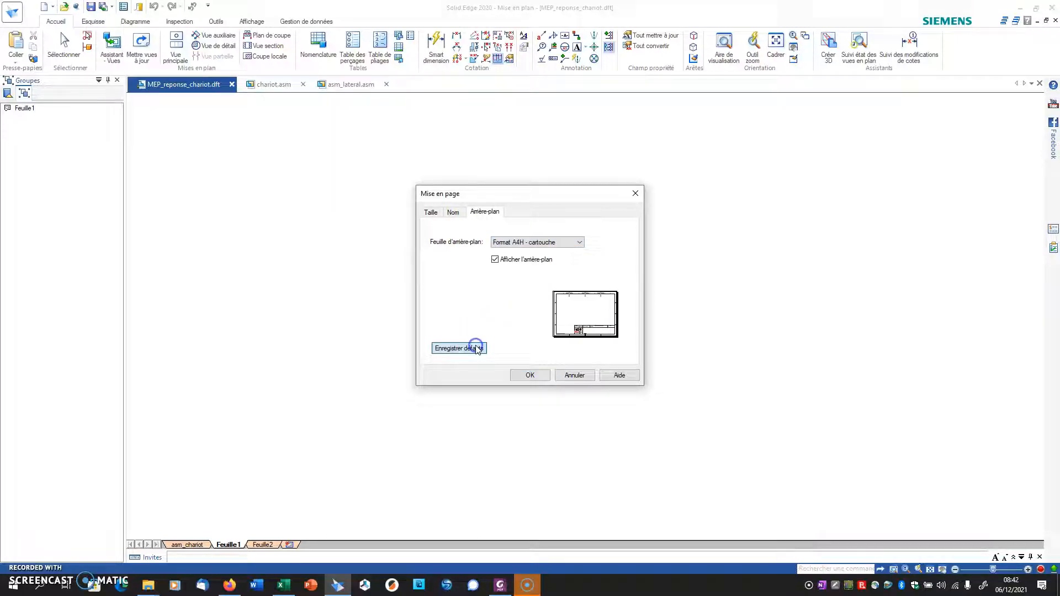
left_click(525, 376)
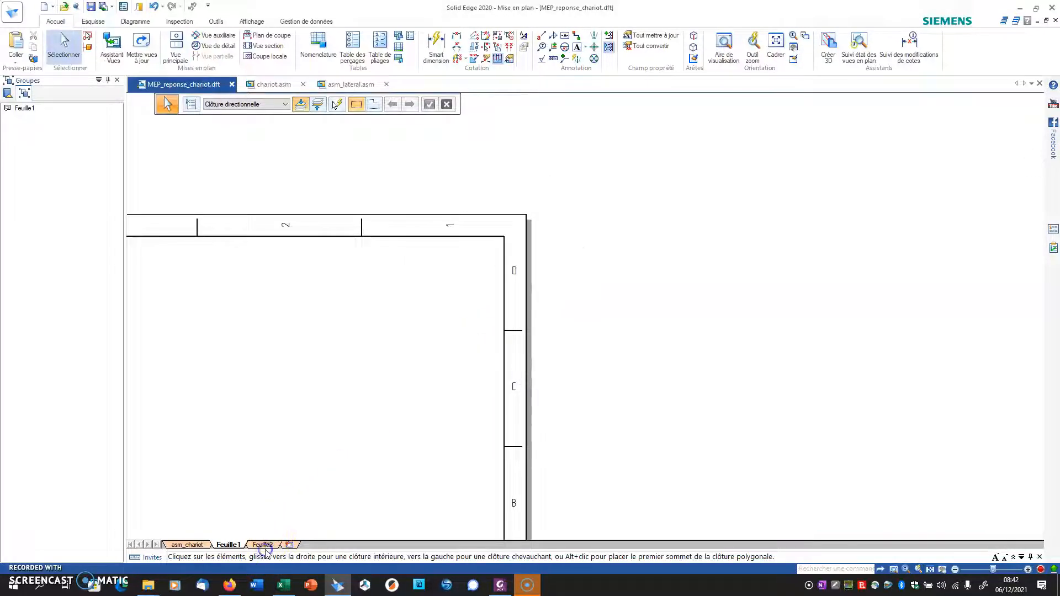
- Give Feuille2 the Format A4H - cartouche background as well
right_click(264, 546)
left_click(298, 537)
left_click(513, 243)
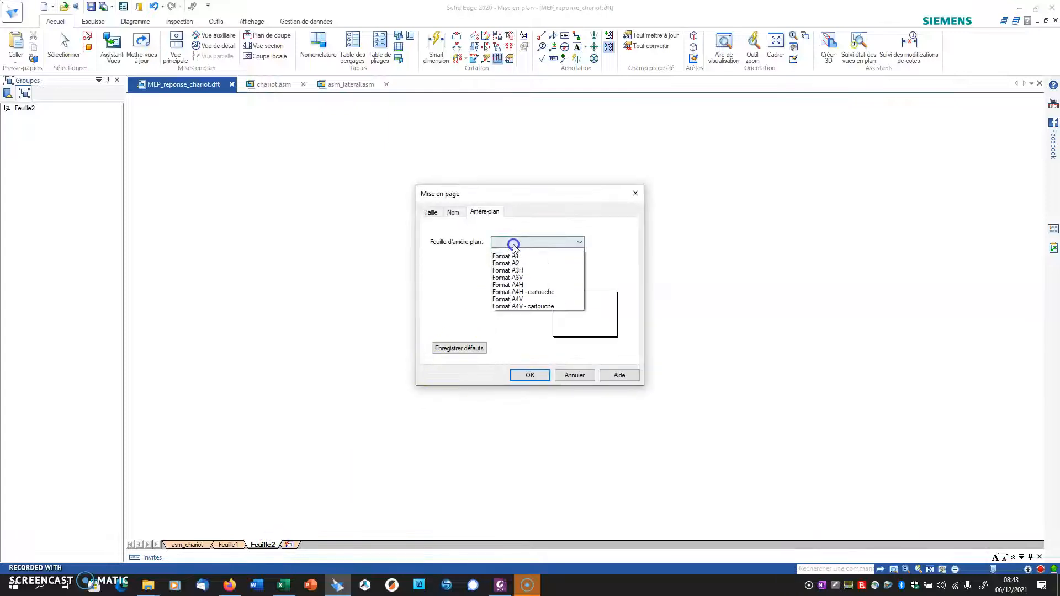
left_click(514, 295)
left_click(530, 375)
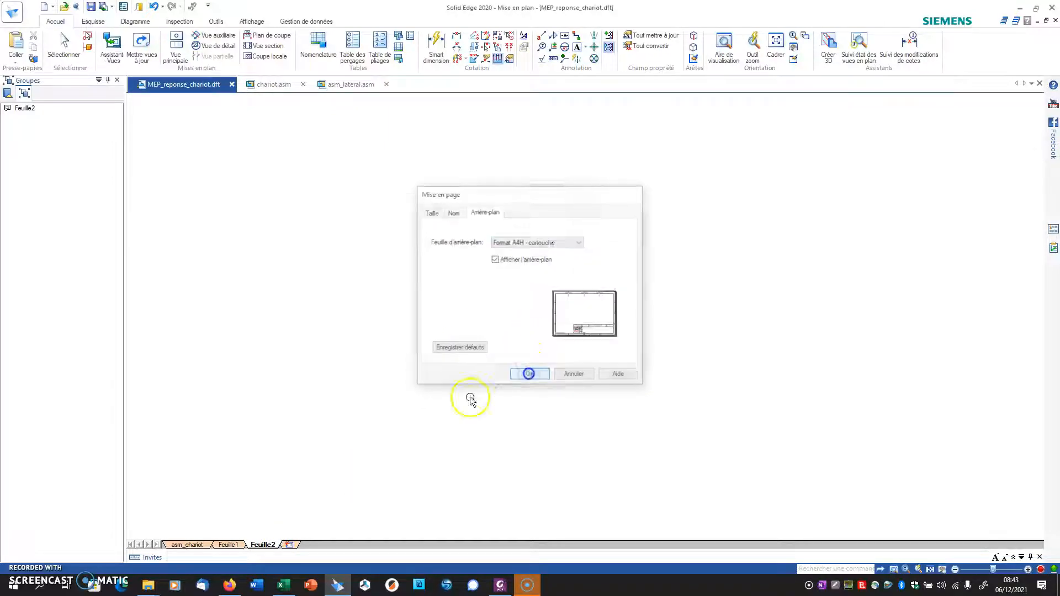
- On Feuille1, place an end view of axe_roulette.par at 2:1 scale and project its side view beside it
left_click(227, 545)
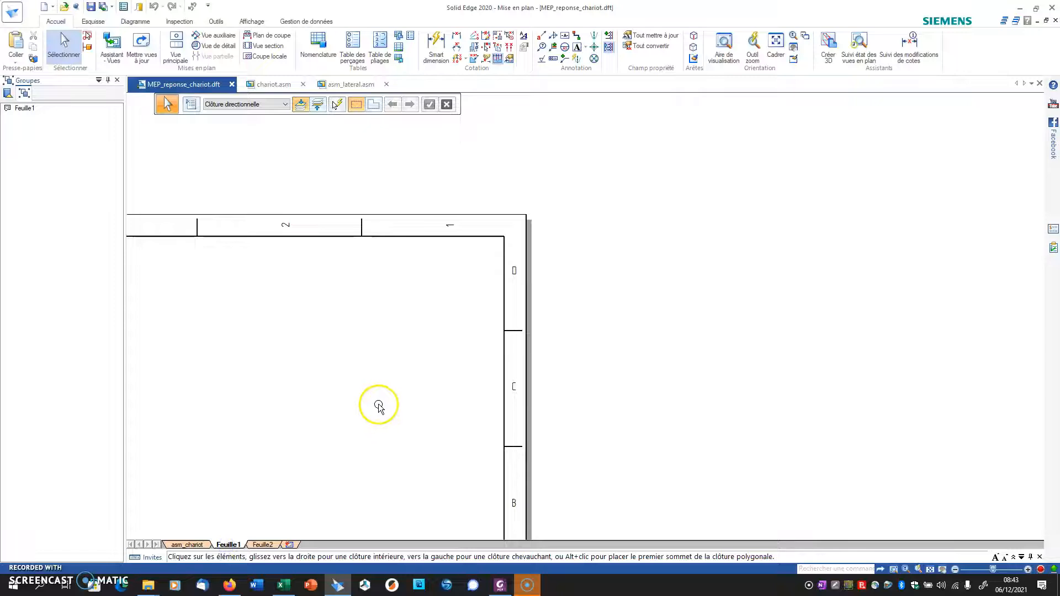
middle_click_drag(379, 405, 712, 288)
scroll(713, 288, "down", 3)
middle_click_drag(641, 297, 626, 283)
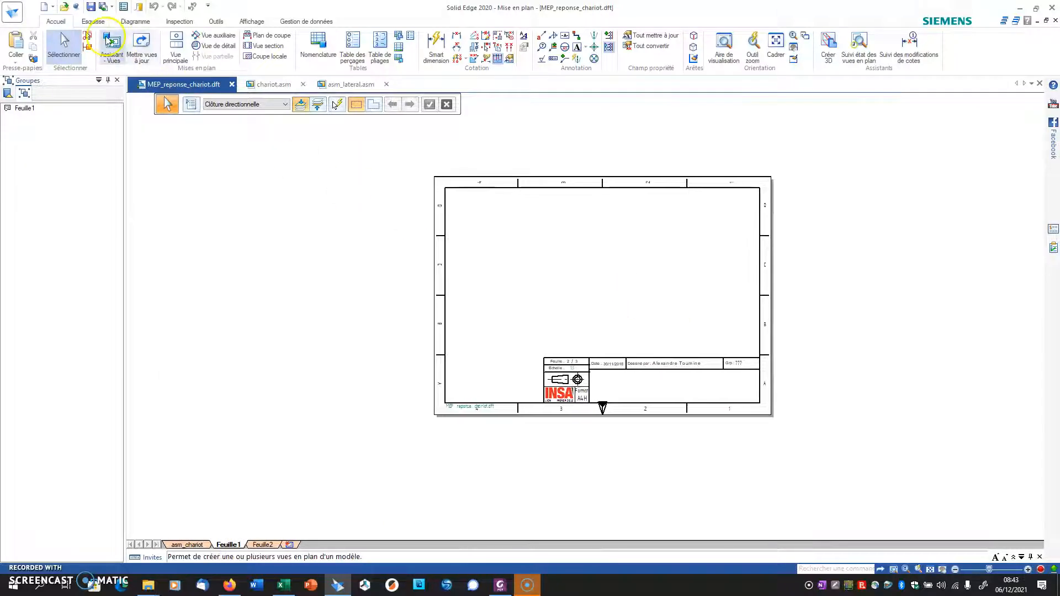
left_click(108, 40)
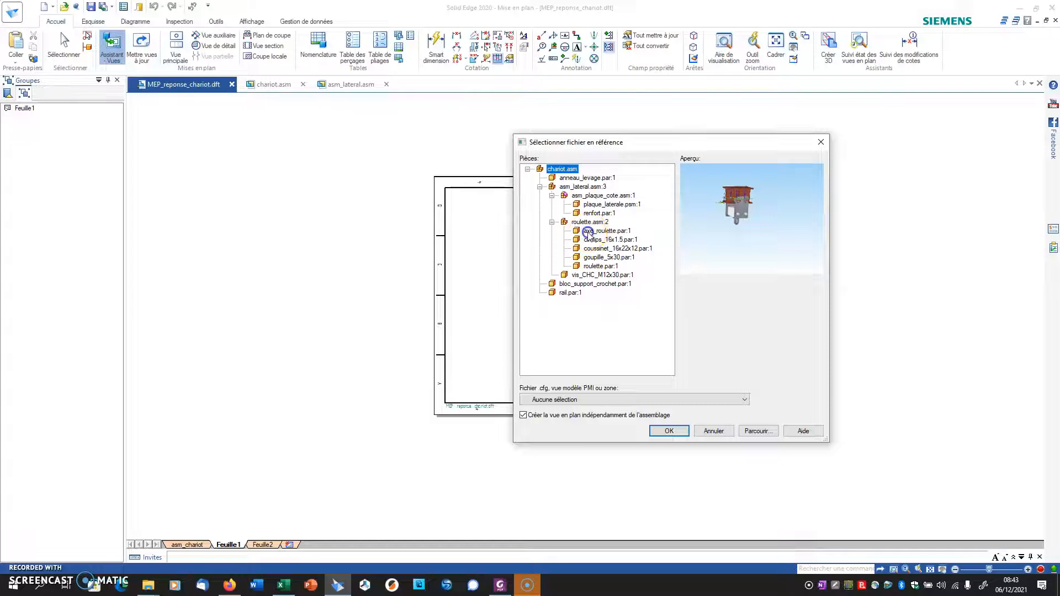
left_click(588, 231)
left_click(668, 431)
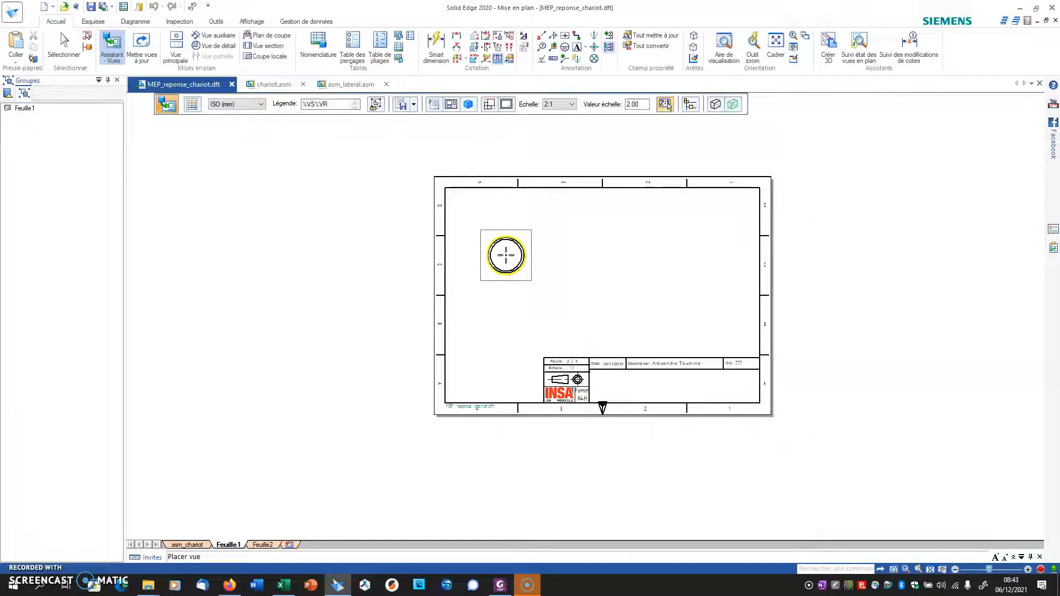
left_click(505, 255)
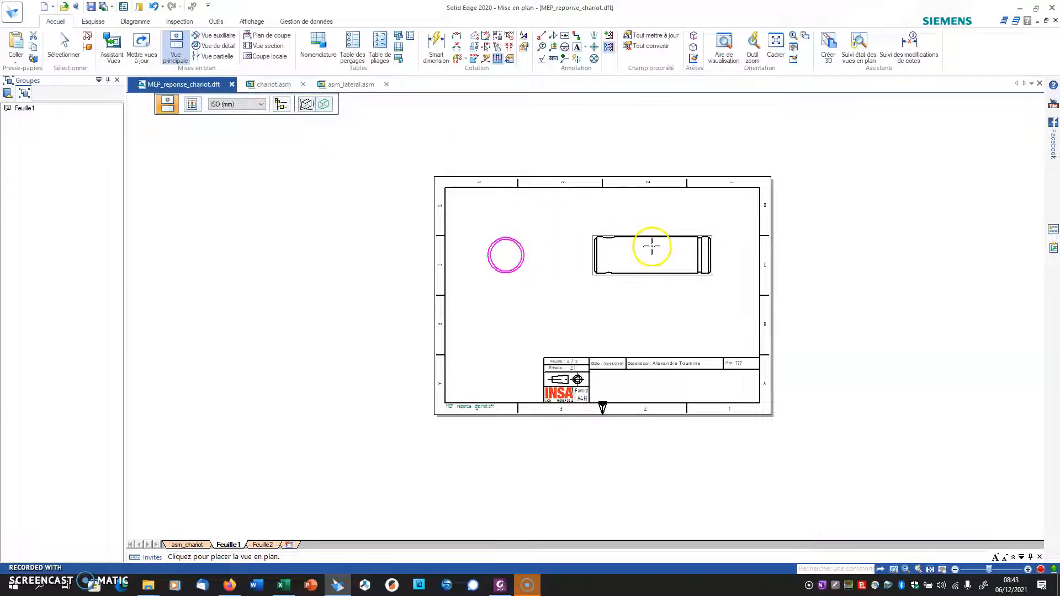
left_click(634, 241)
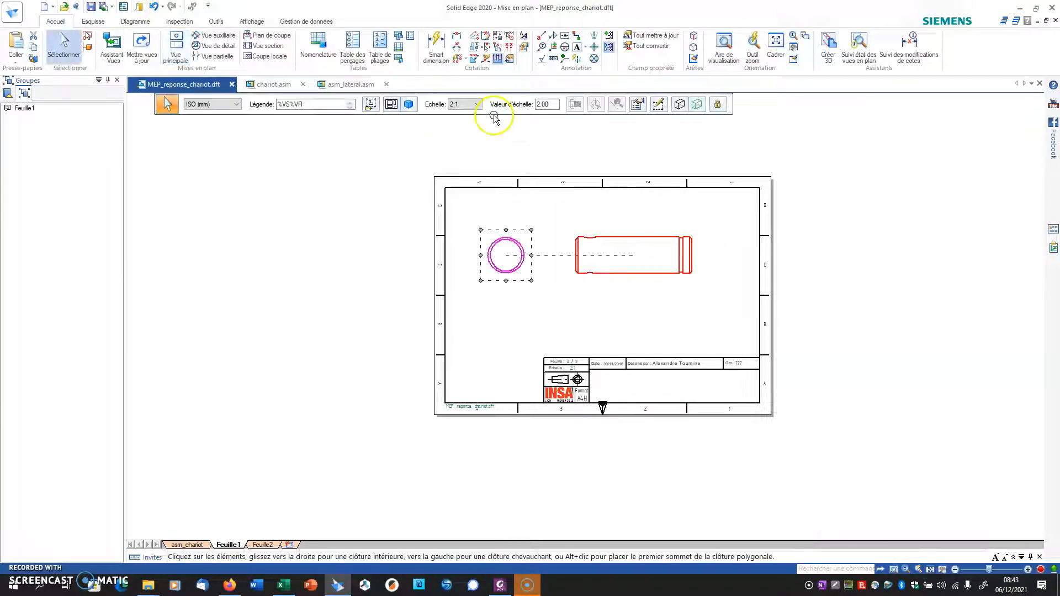
key("Escape")
- Display the hidden edges in the circular end view of the axle
right_click(600, 237)
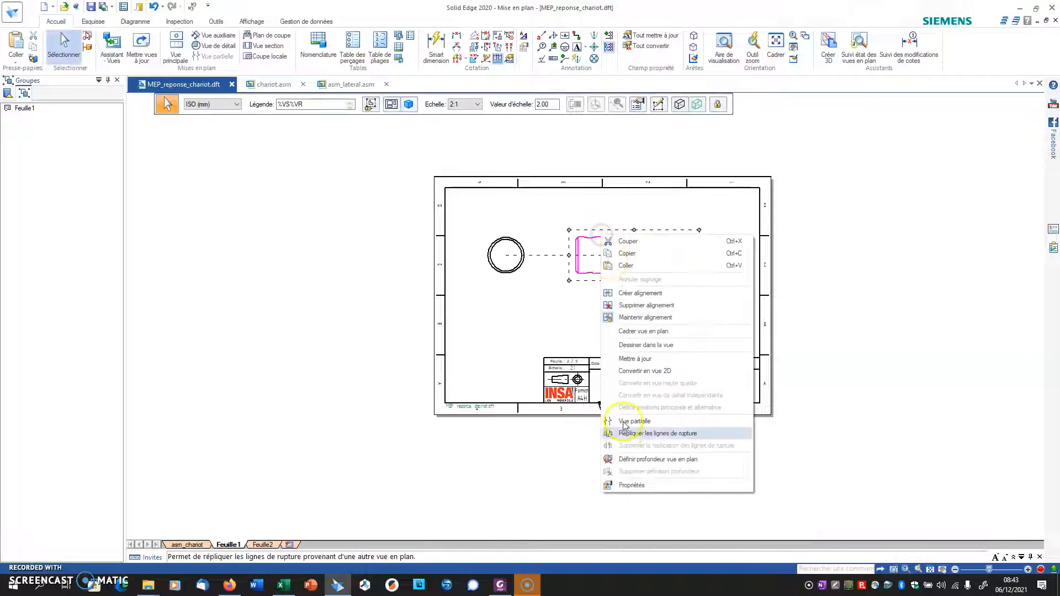
left_click(630, 485)
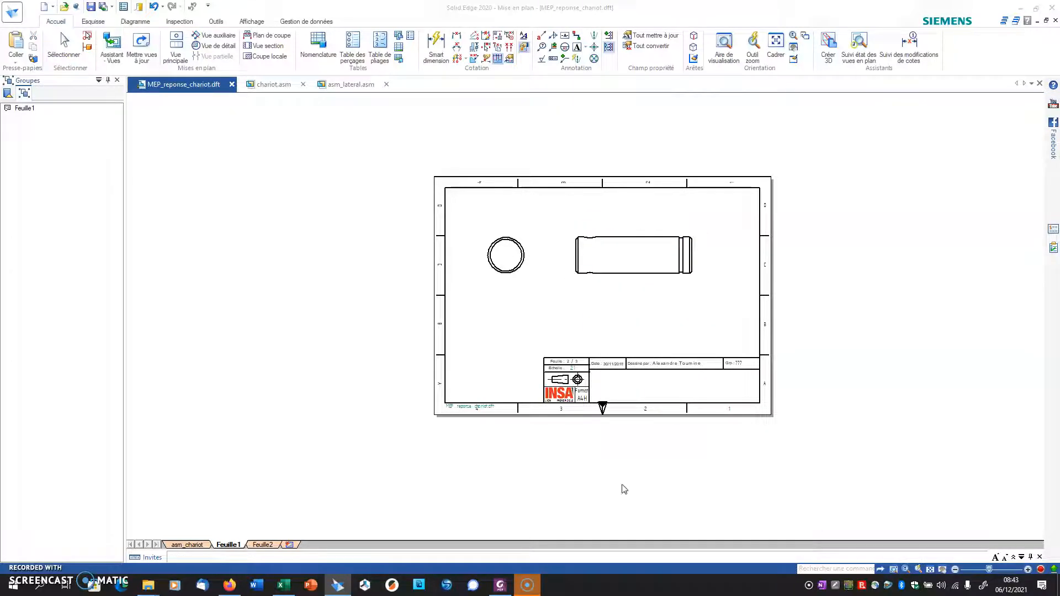
left_click(523, 249)
right_click(523, 247)
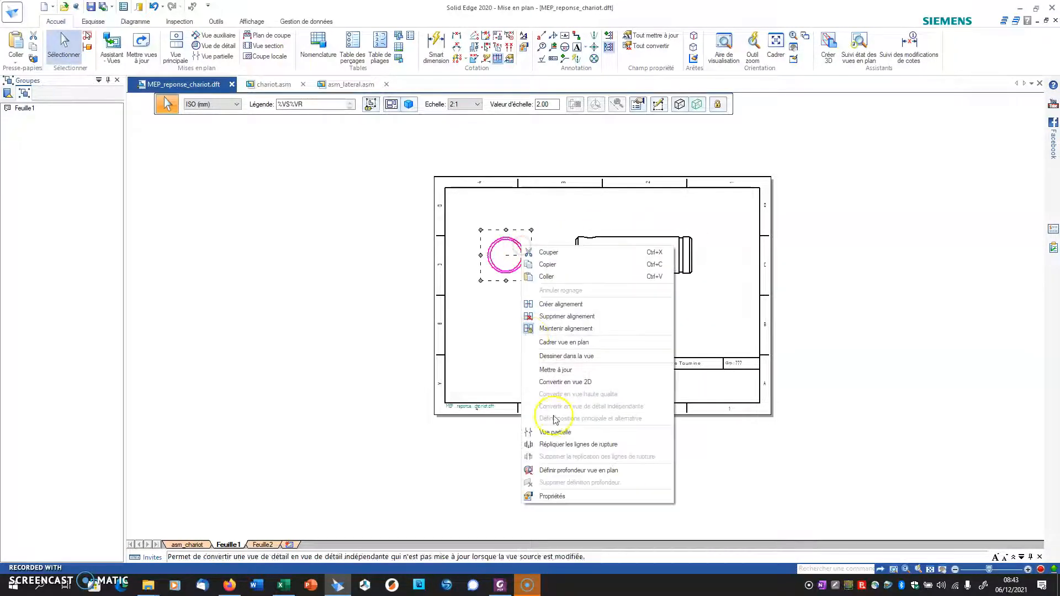
left_click(566, 494)
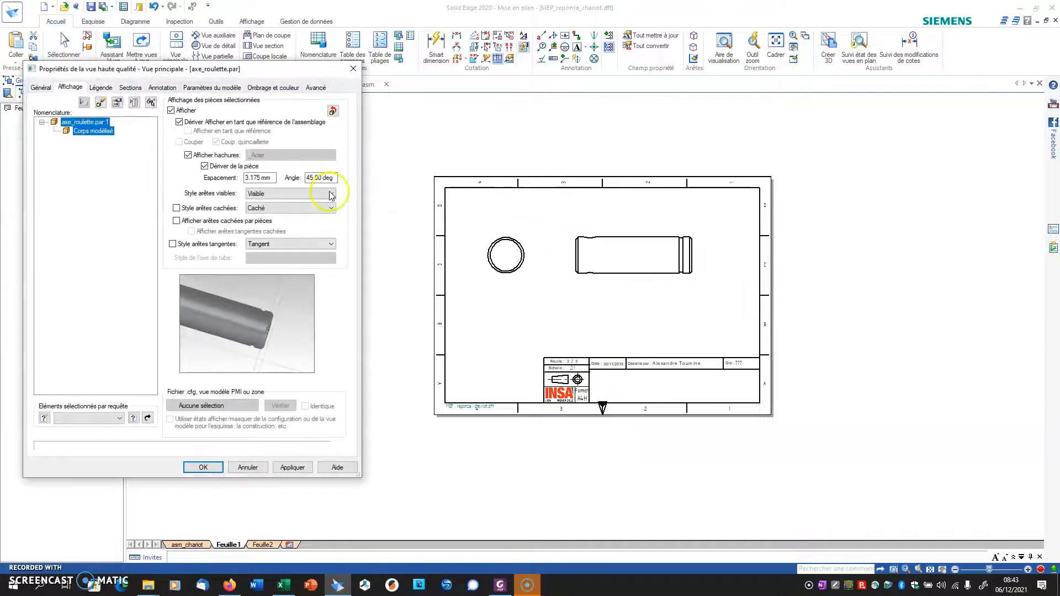
left_click(203, 467)
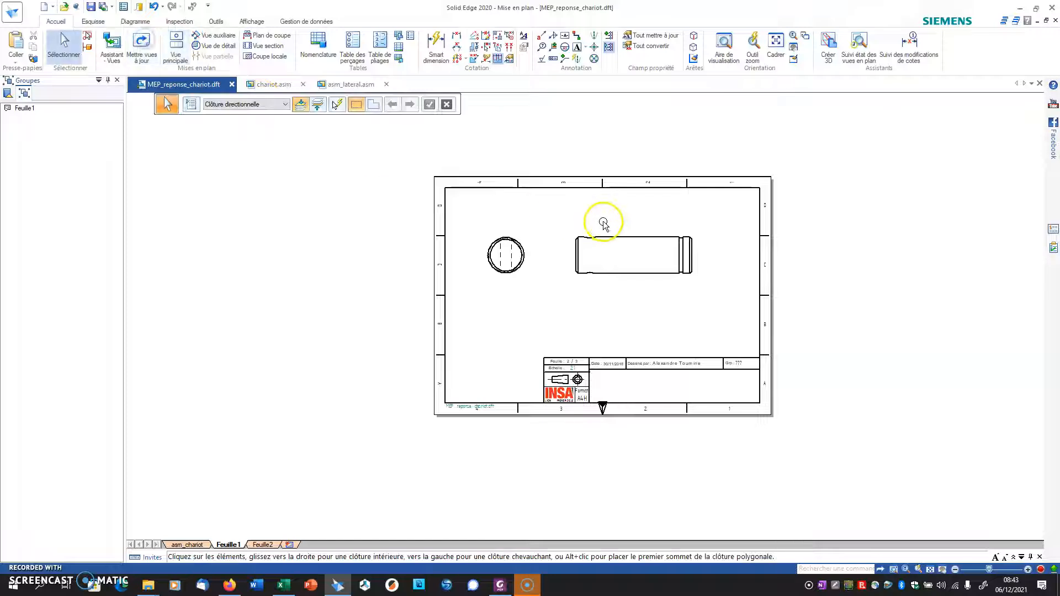
- Start a local section on the axle's side view and sketch a wavy break curve across the axle beside the hole
left_click(266, 56)
left_click(576, 238)
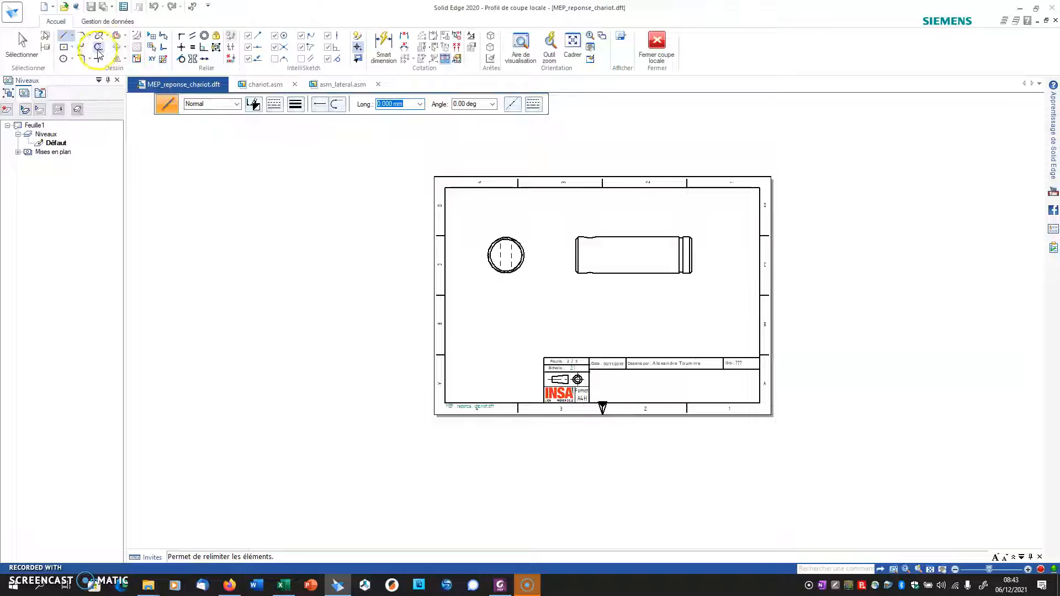
left_click(84, 50)
left_click_drag(604, 223, 615, 244)
left_click_drag(612, 293, 609, 297)
- Close the section profile around the drilled end with three lines and cut the side view to the depth of the end view's centre
left_click(63, 35)
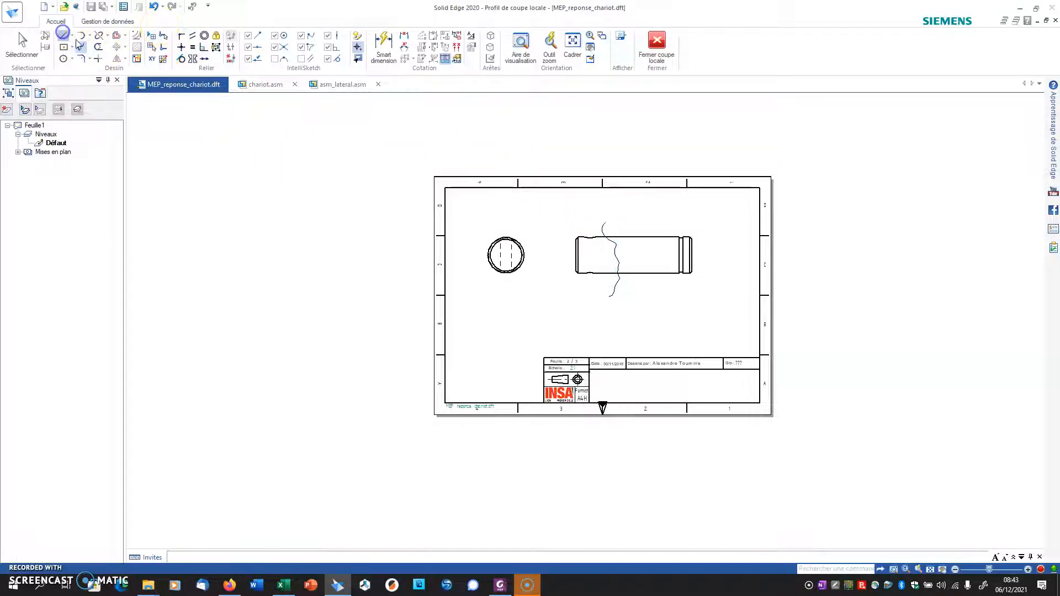
left_click(605, 222)
left_click(551, 223)
left_click(557, 318)
left_click(609, 298)
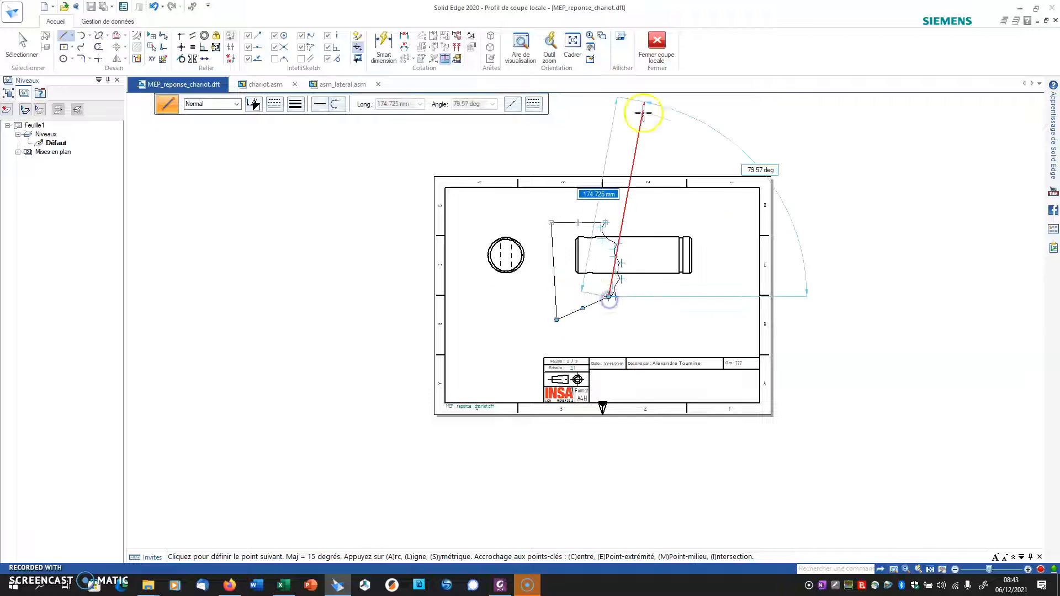
left_click(656, 40)
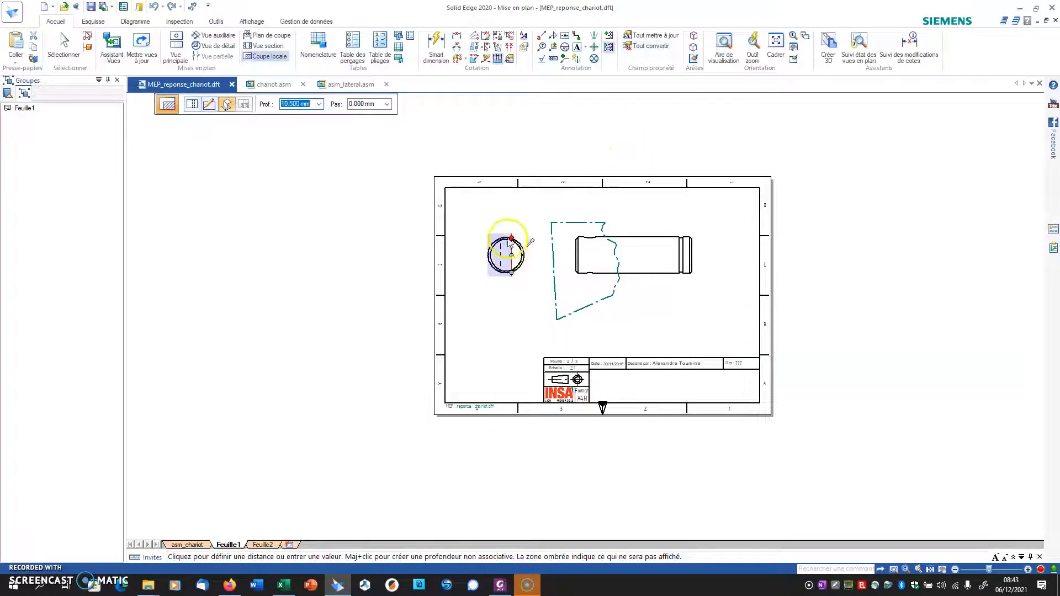
left_click(506, 260)
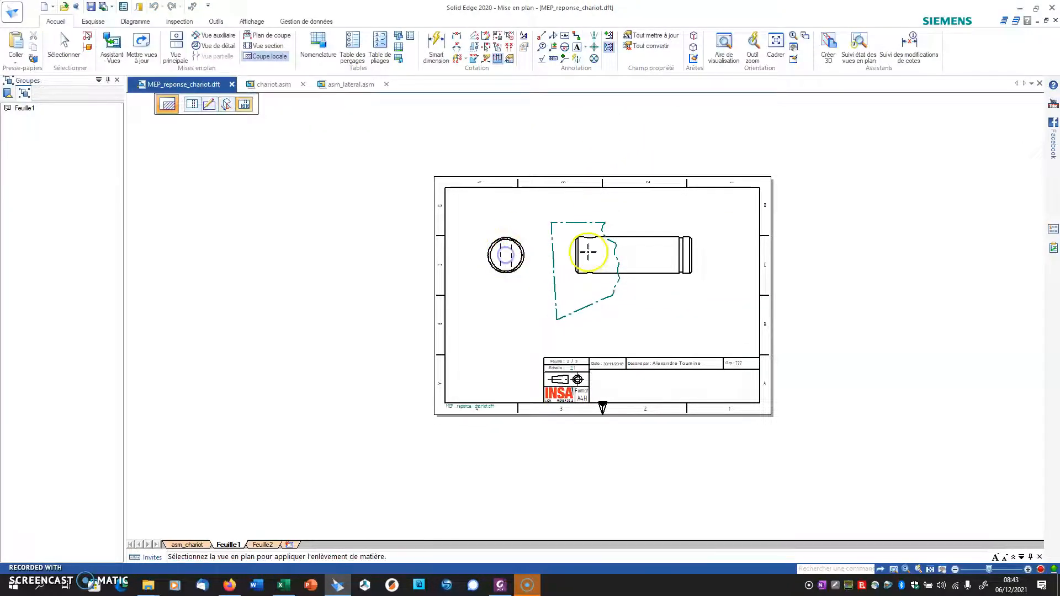
left_click(578, 246)
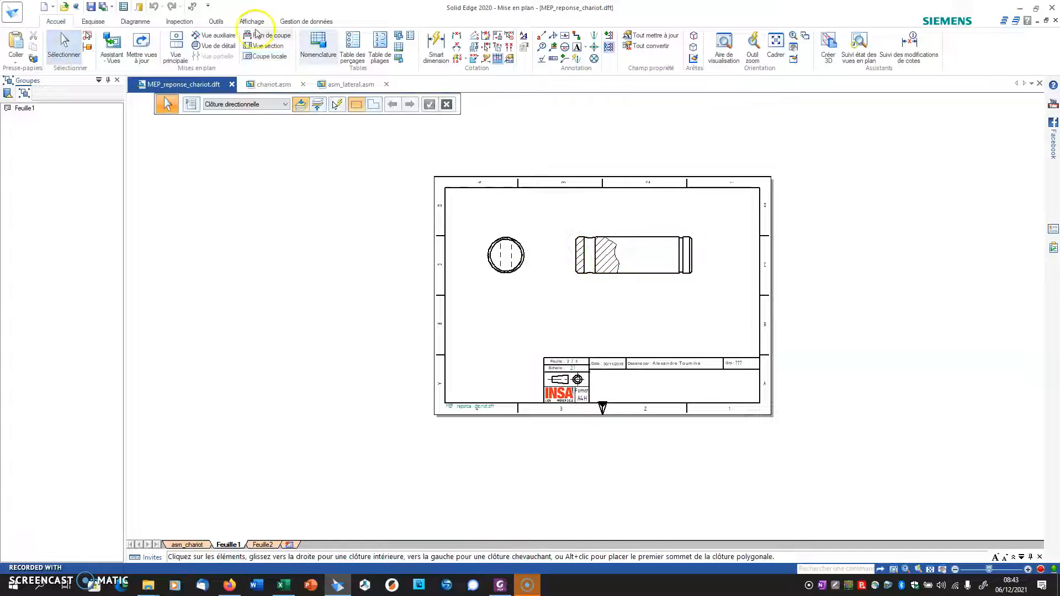
- Project an isometric view of the axle below the end view and shift the views upward, clear of the title block
left_click(176, 47)
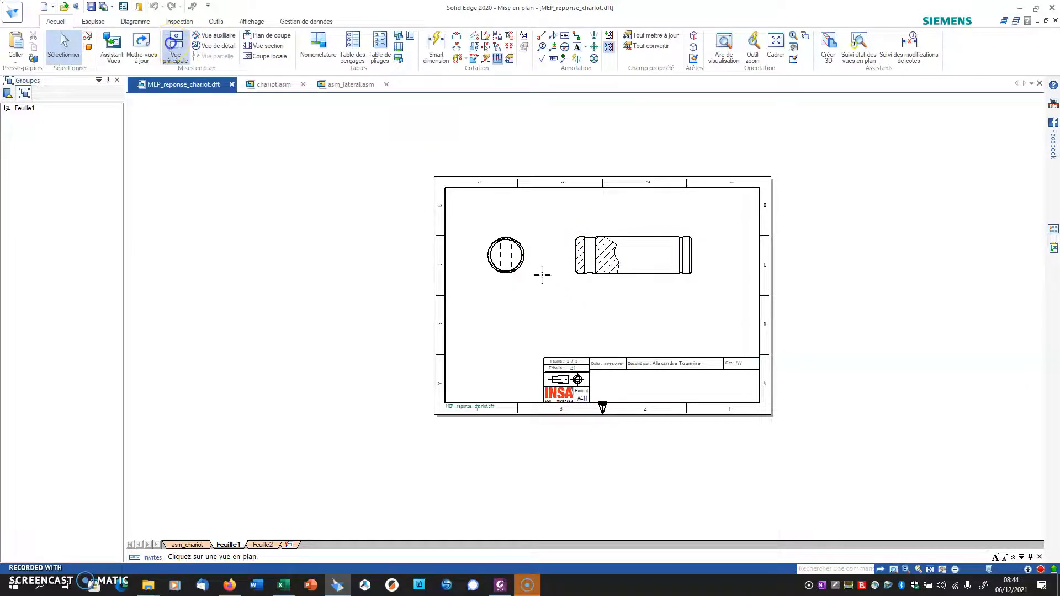
left_click(511, 325)
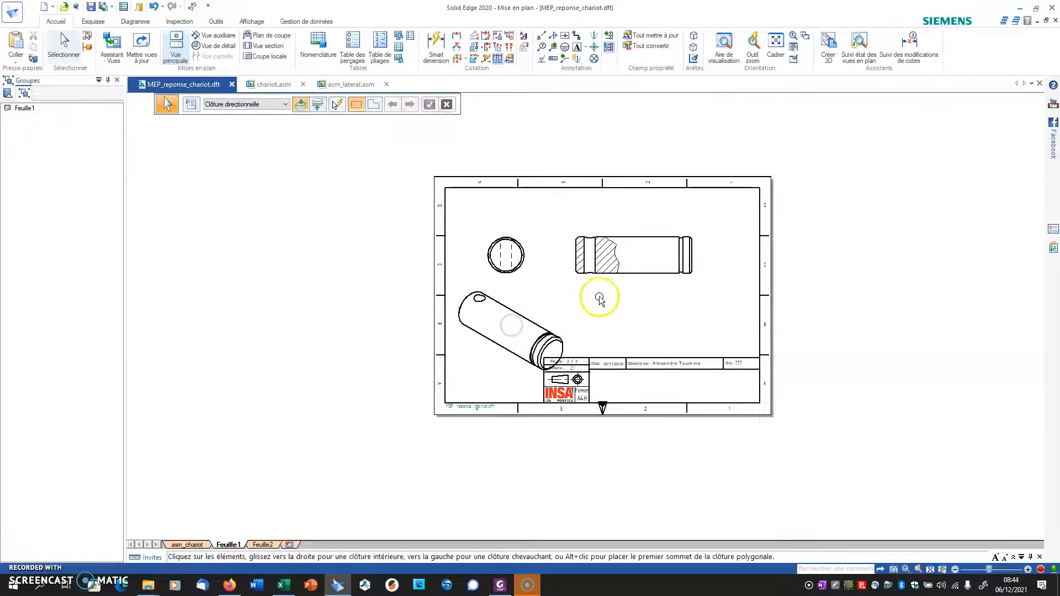
left_click(669, 276)
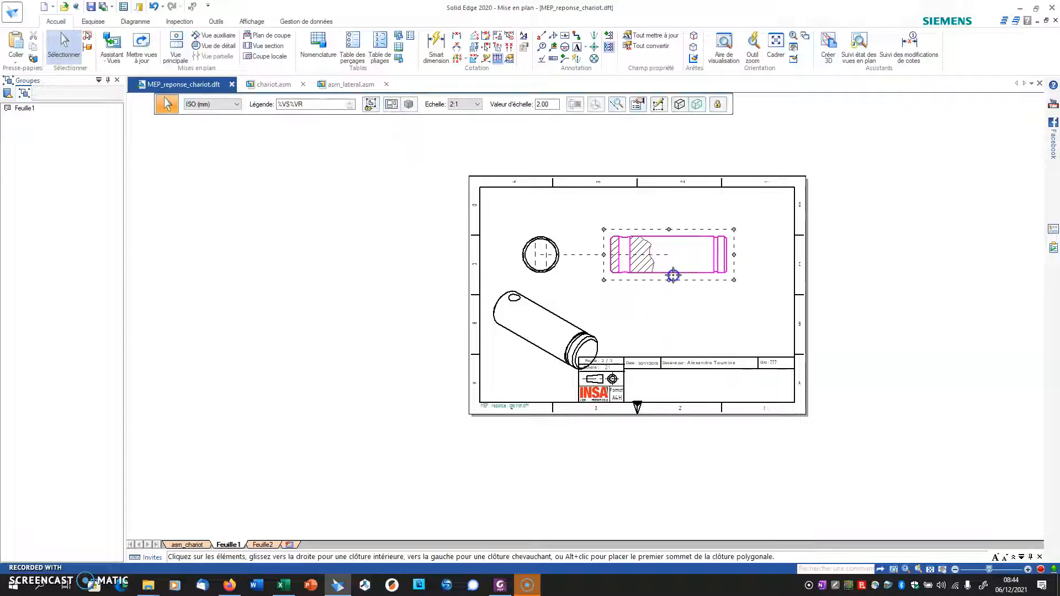
left_click_drag(673, 276, 699, 254)
left_click(473, 110)
left_click_drag(525, 313, 532, 285)
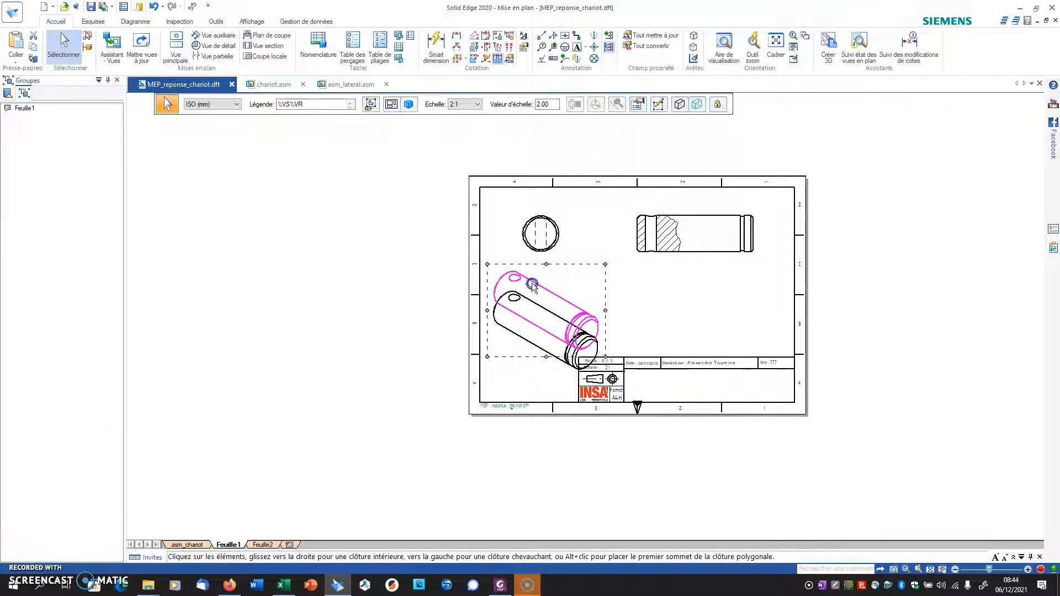
- Set the scale of the aligned side and end views to 1:1 and move the end view closer to the side view
left_click(467, 107)
left_click(672, 216)
left_click(672, 214)
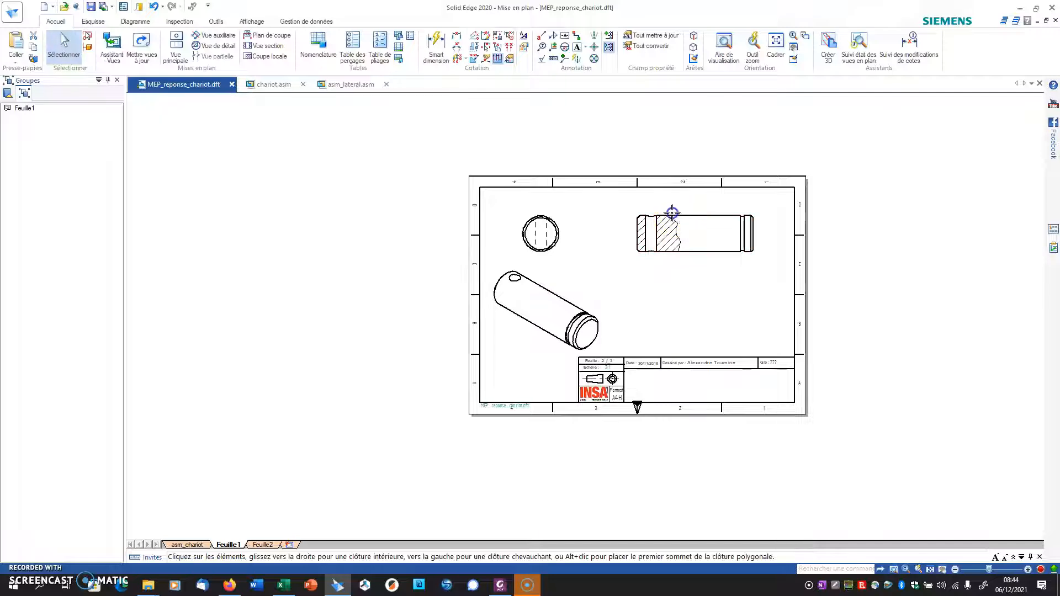
left_click(465, 103)
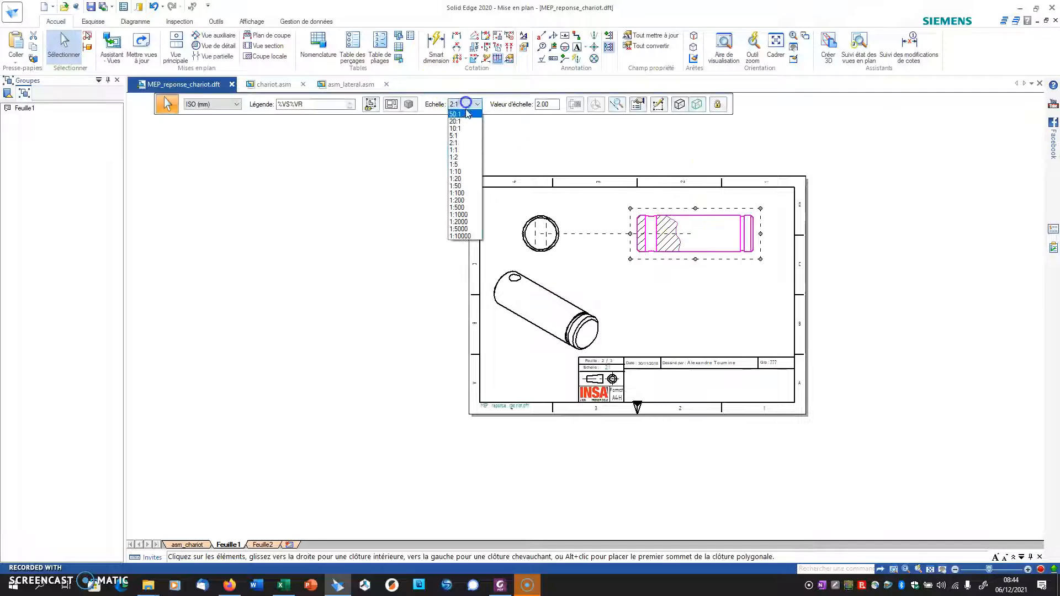
left_click(458, 150)
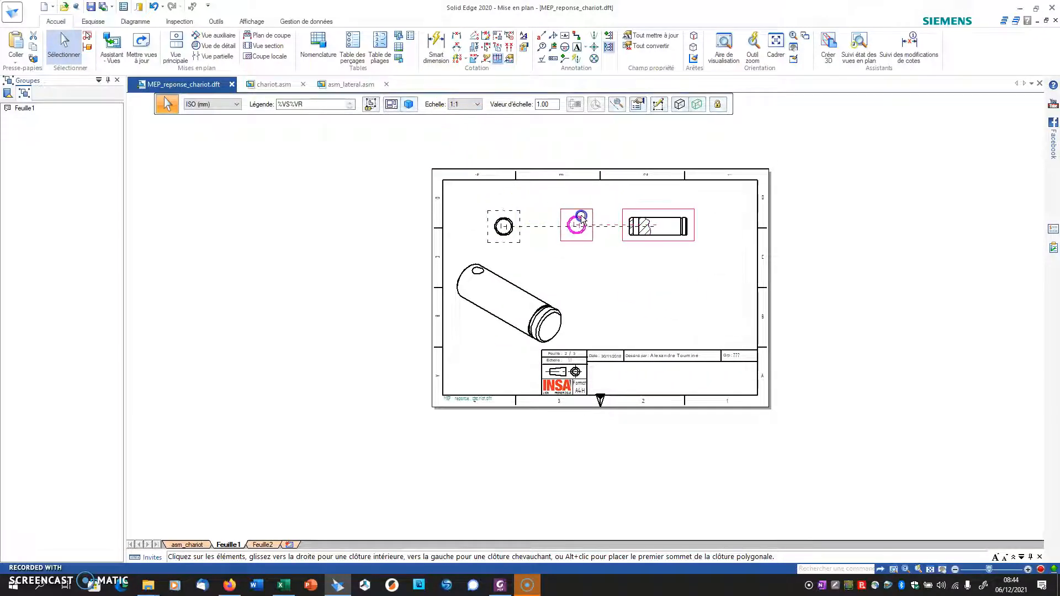
- Add automatic centre lines to the end and side views, plus a centre line between the two edges of the sectioned hole
left_click(577, 58)
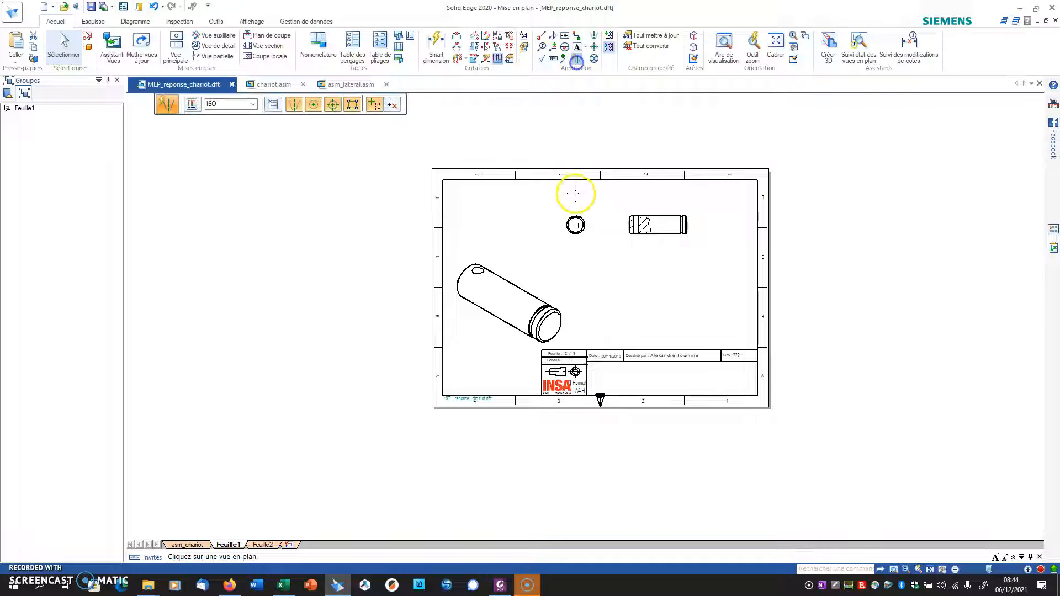
scroll(674, 212, "up", 5)
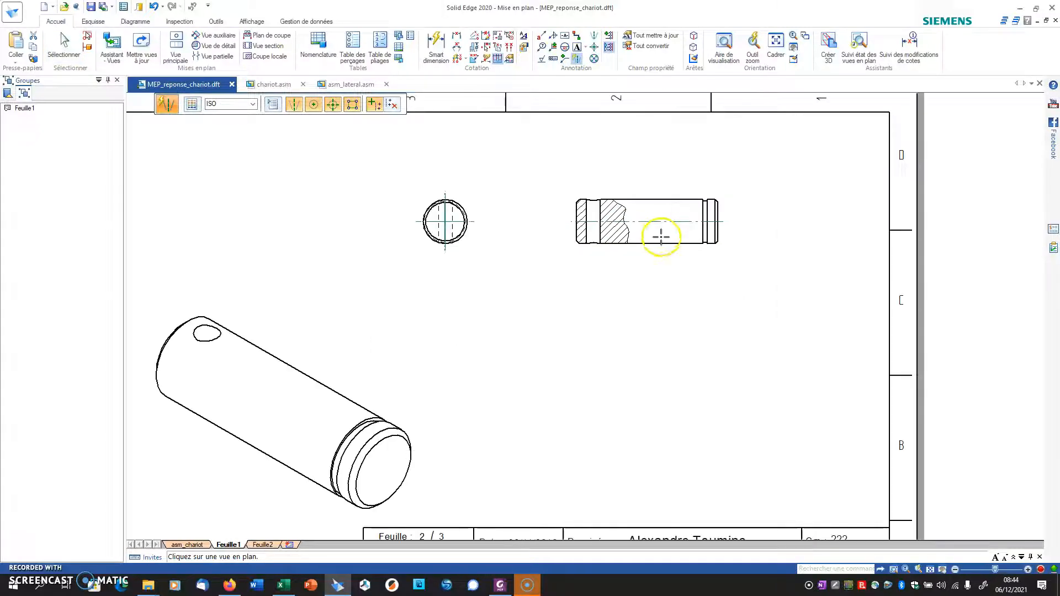
key("Escape")
left_click(593, 35)
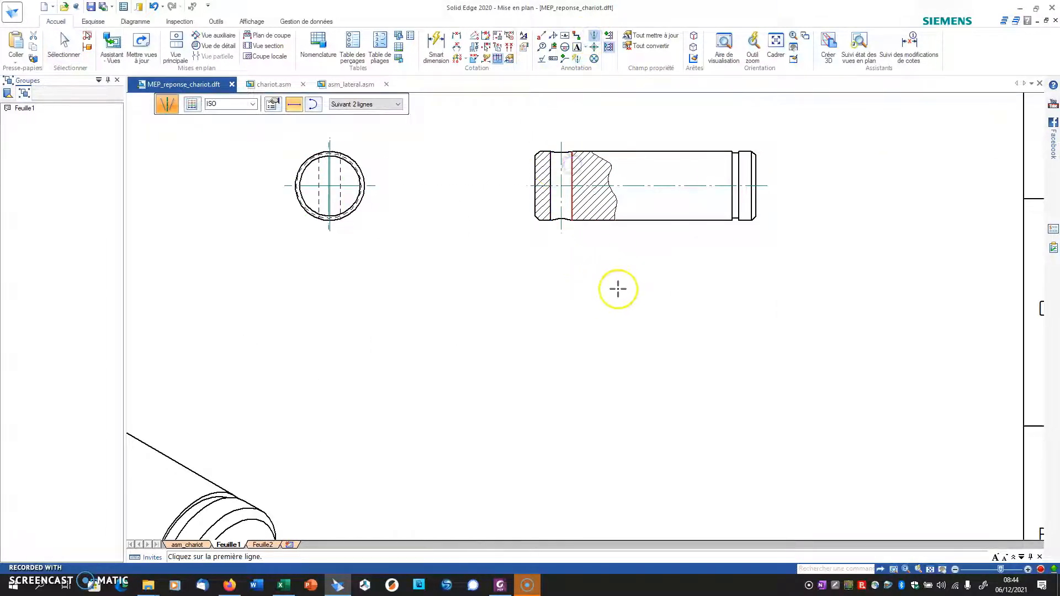
middle_click_drag(616, 293, 603, 306)
- On the empty sheet Feuille2, start the view wizard with plaque_laterale.psm from asm_plaque_cote.asm inside asm_lateral.asm
left_click(263, 545)
middle_click_drag(375, 313, 660, 213)
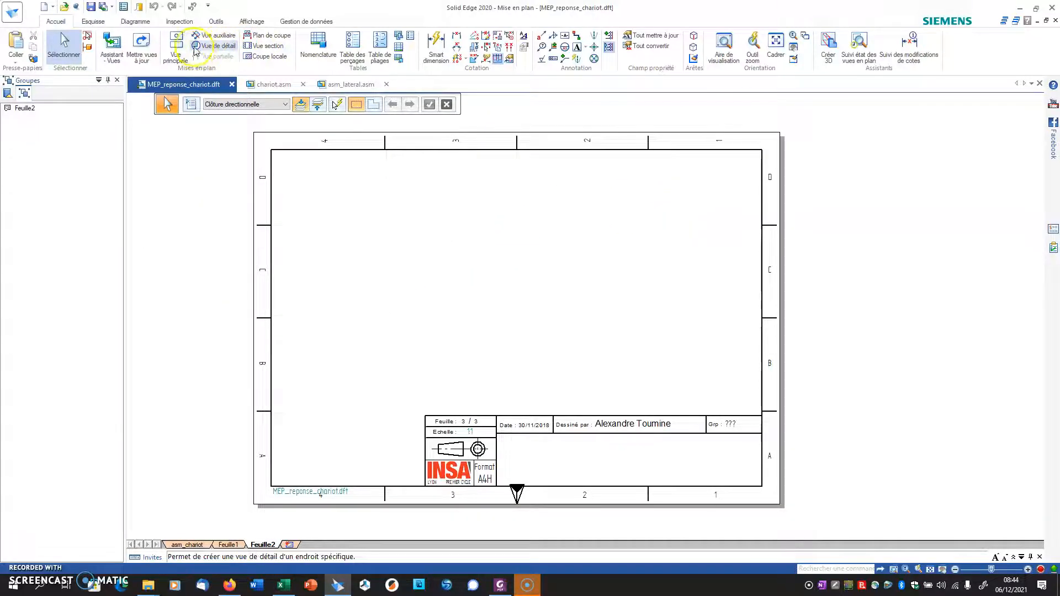
left_click(112, 48)
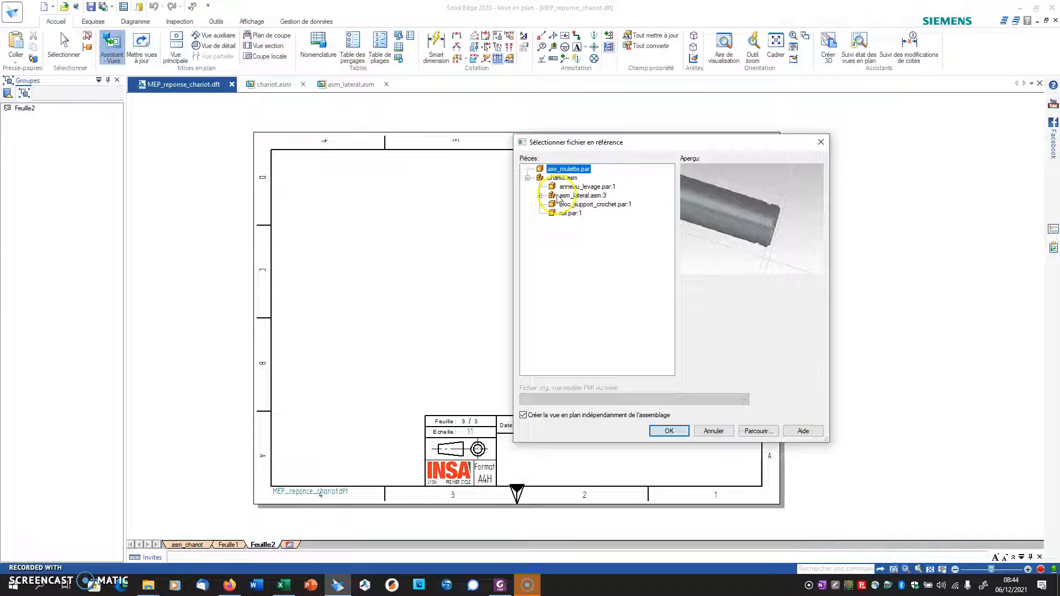
left_click(540, 196)
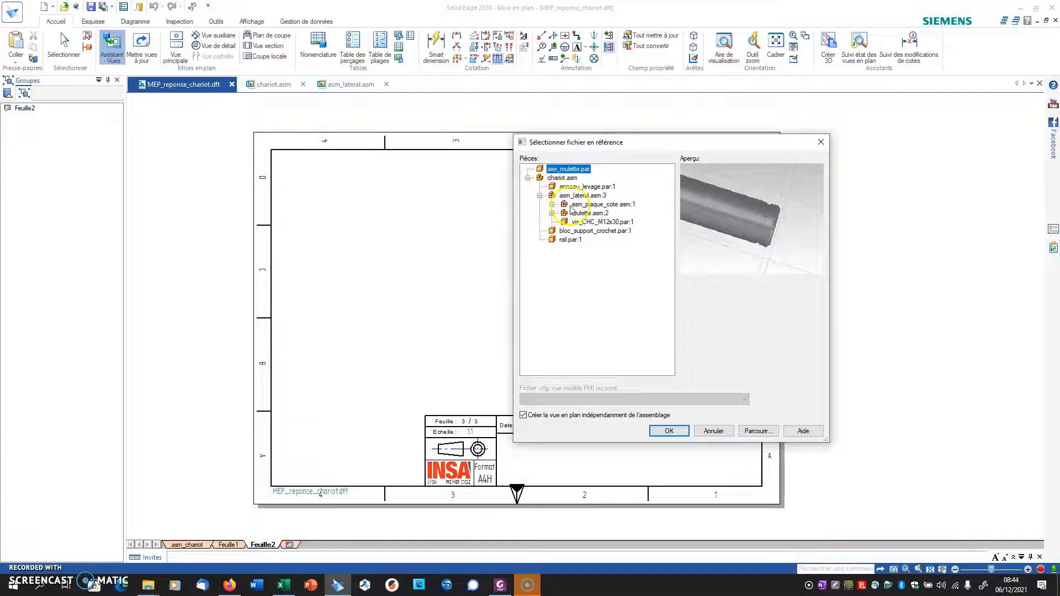
left_click(551, 205)
left_click(590, 214)
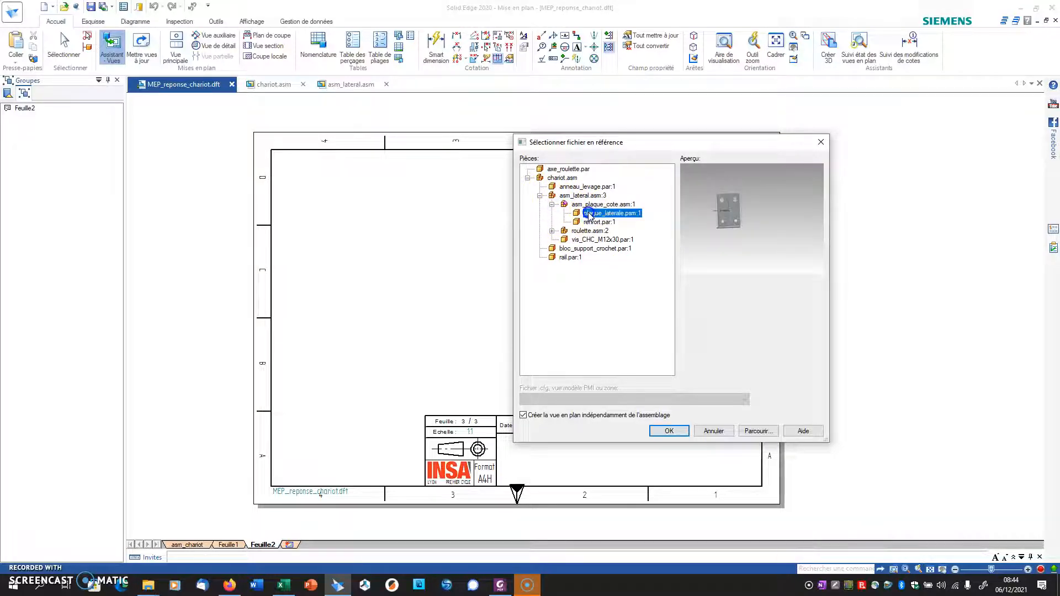
left_click(669, 431)
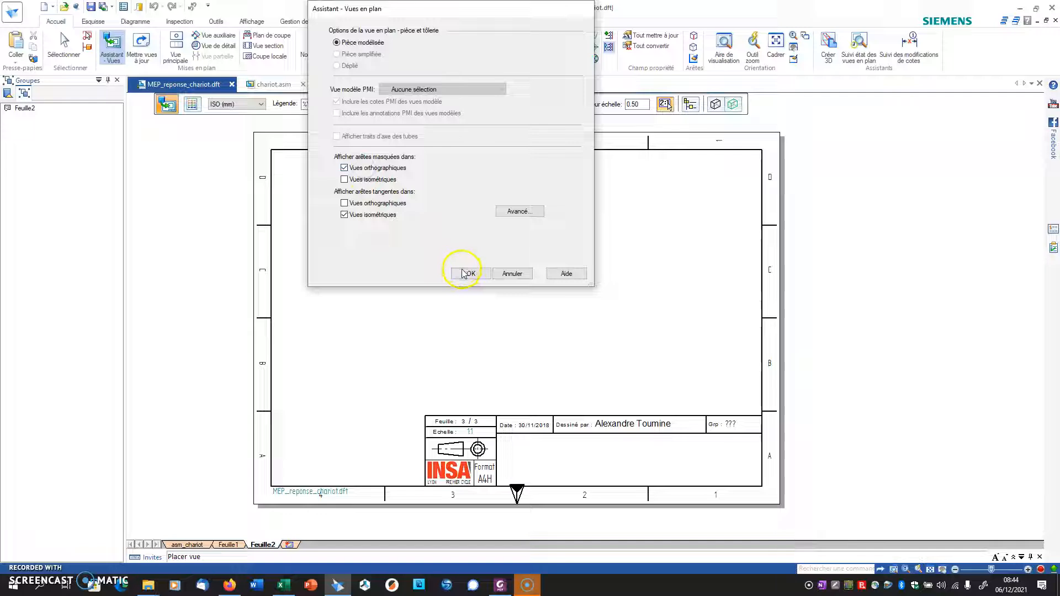
- Place the side plate's front view at 1:2 without hidden edges, and project its side, top and isometric views
left_click(465, 273)
left_click(444, 269)
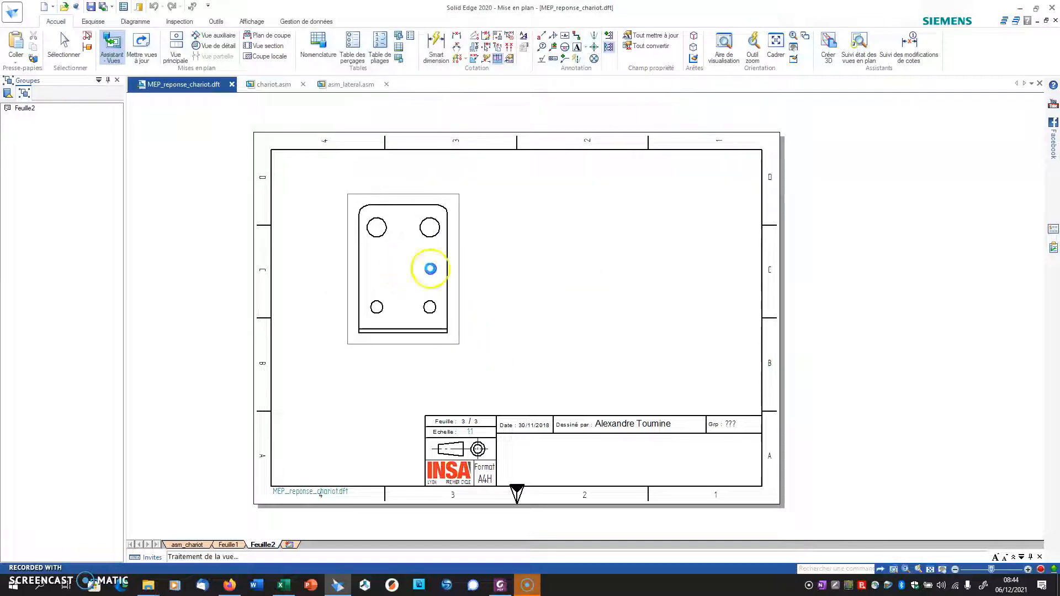
left_click(554, 275)
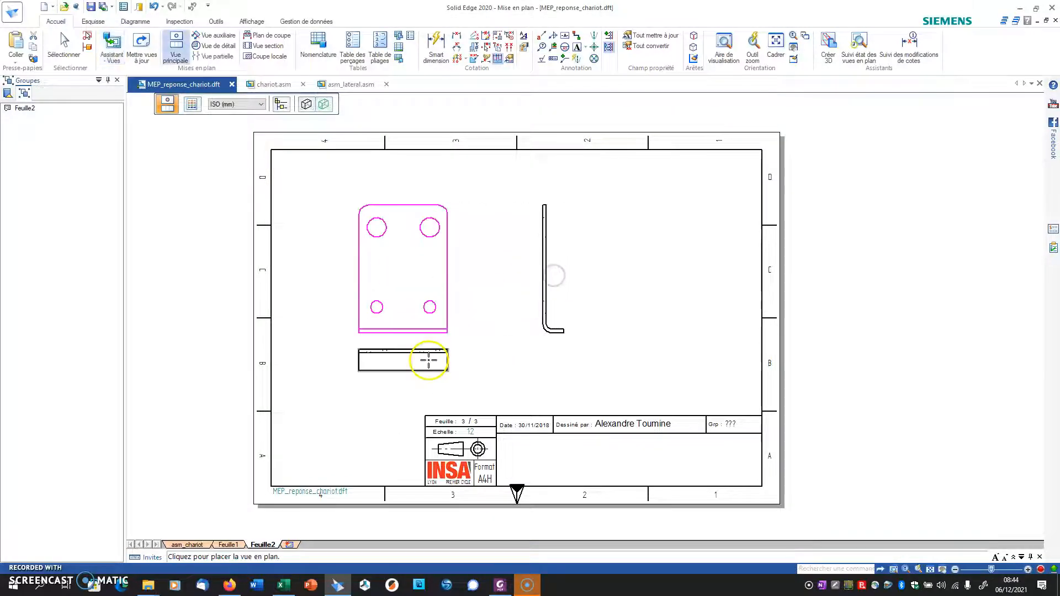
left_click(426, 360)
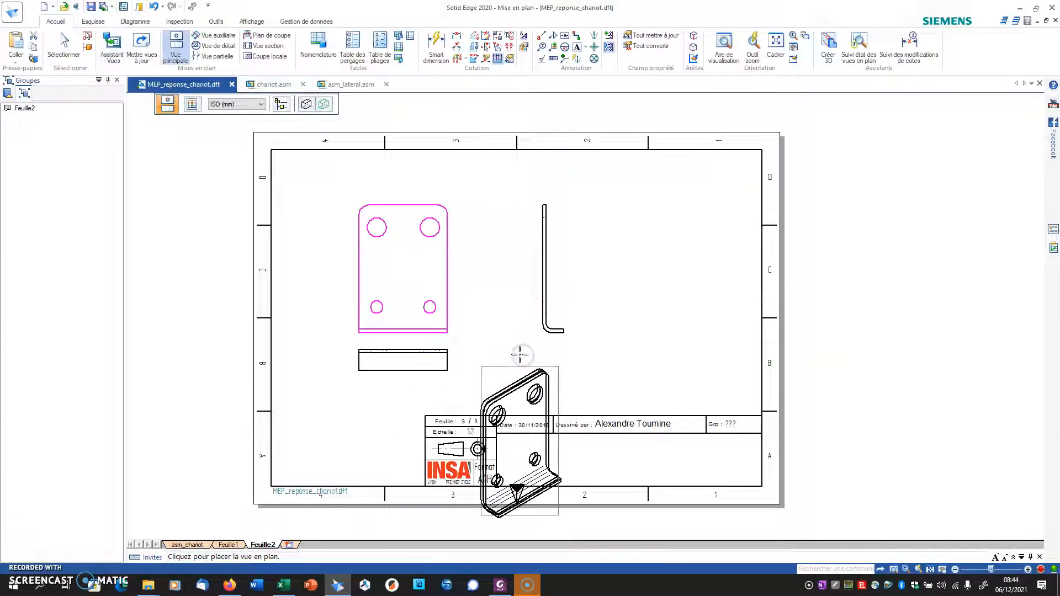
left_click(530, 365)
- Move the isometric view to the sheet's upper right corner and shift the three orthographic views together to the upper left
left_click_drag(530, 366, 712, 157)
left_click_drag(326, 185, 629, 394)
left_click_drag(549, 298, 449, 243)
key("Escape")
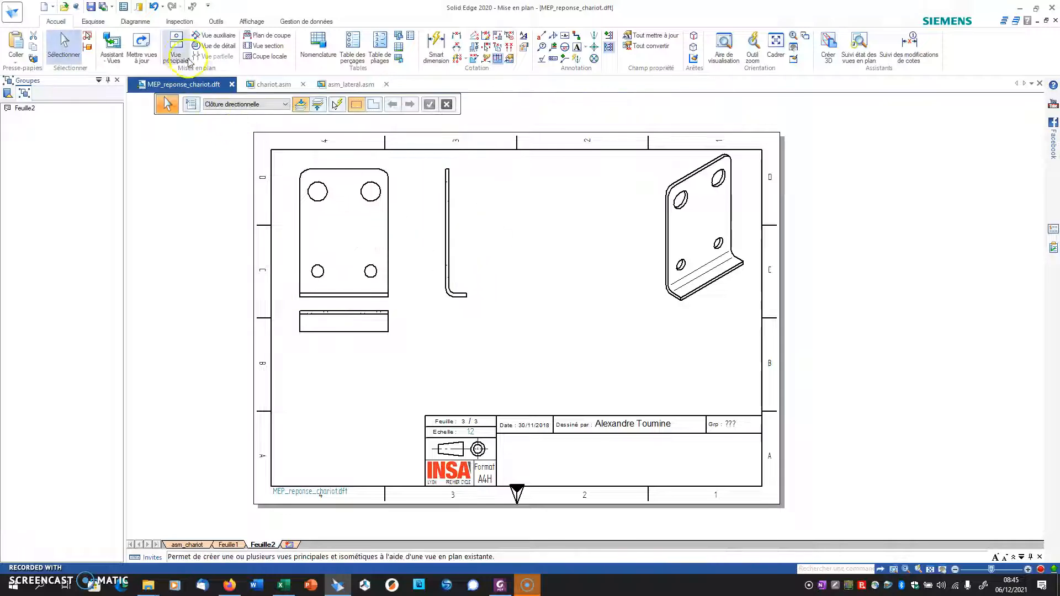
left_click(111, 48)
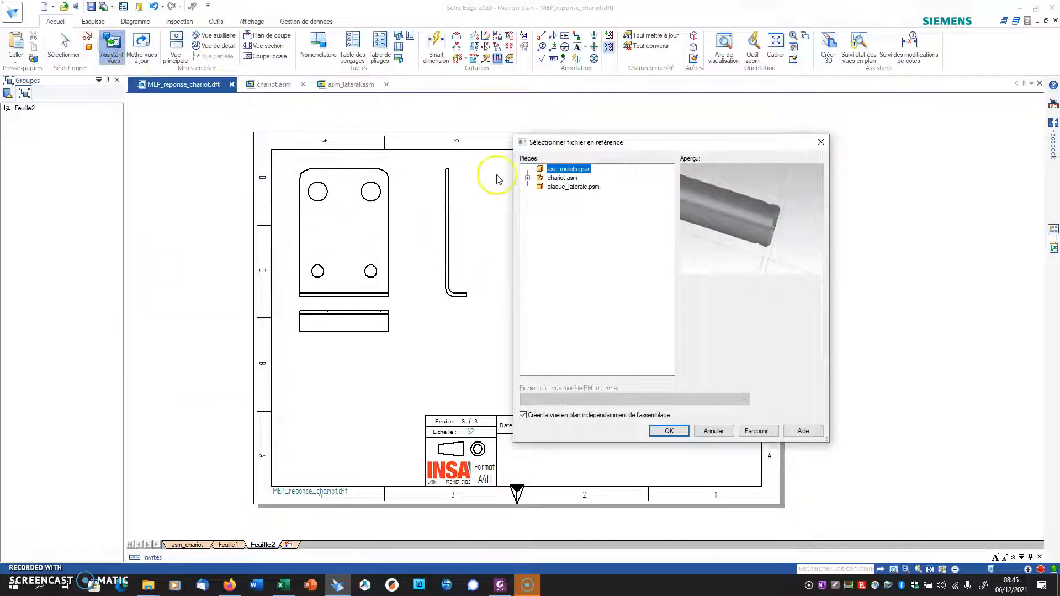
left_click(554, 187)
left_click(651, 428)
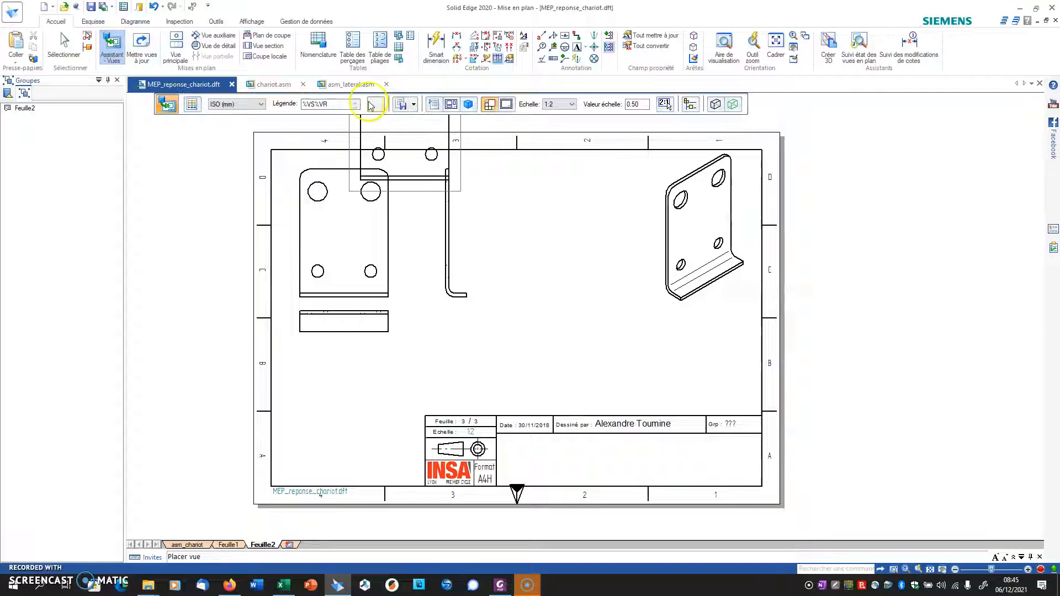
left_click(413, 105)
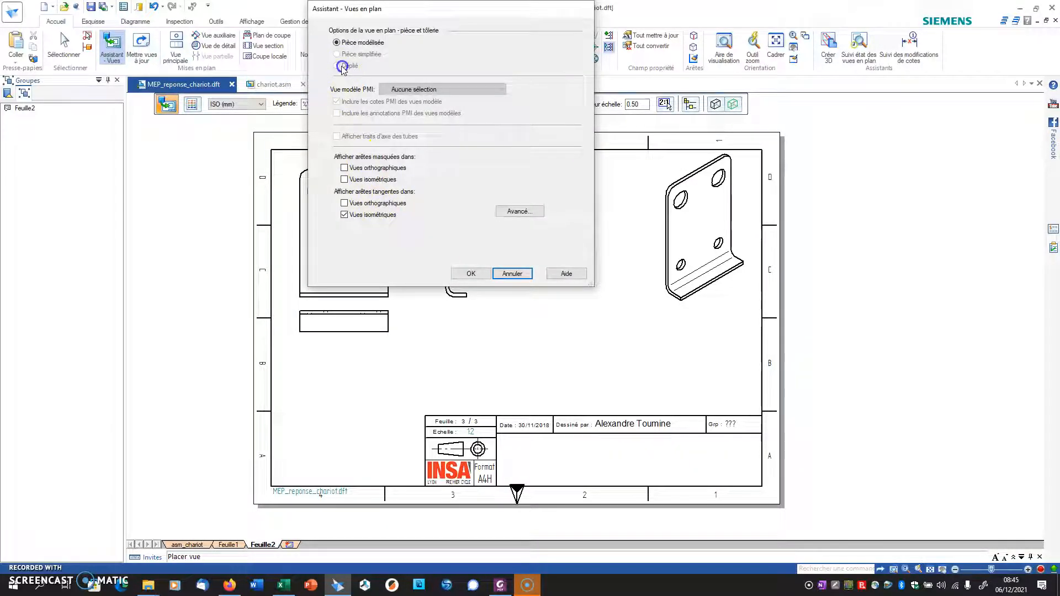
left_click(512, 274)
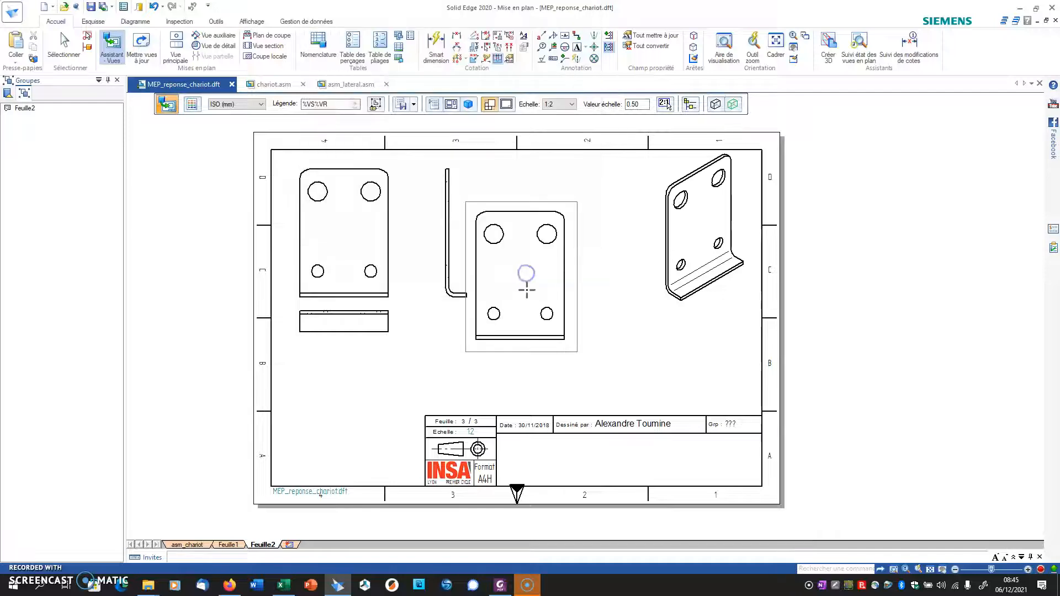
key("Escape")
- Open the side plate's model from its isometric view, create its flat pattern from a face and an edge, then save and close it
double_click(671, 201)
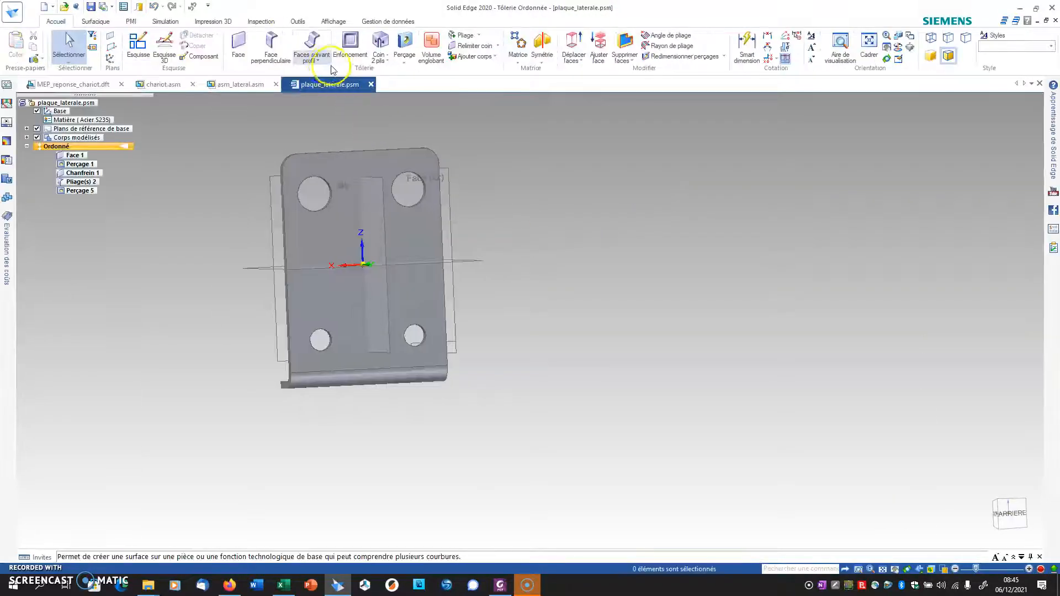
left_click(298, 21)
left_click(52, 36)
left_click(353, 304)
left_click(326, 372)
left_click(91, 7)
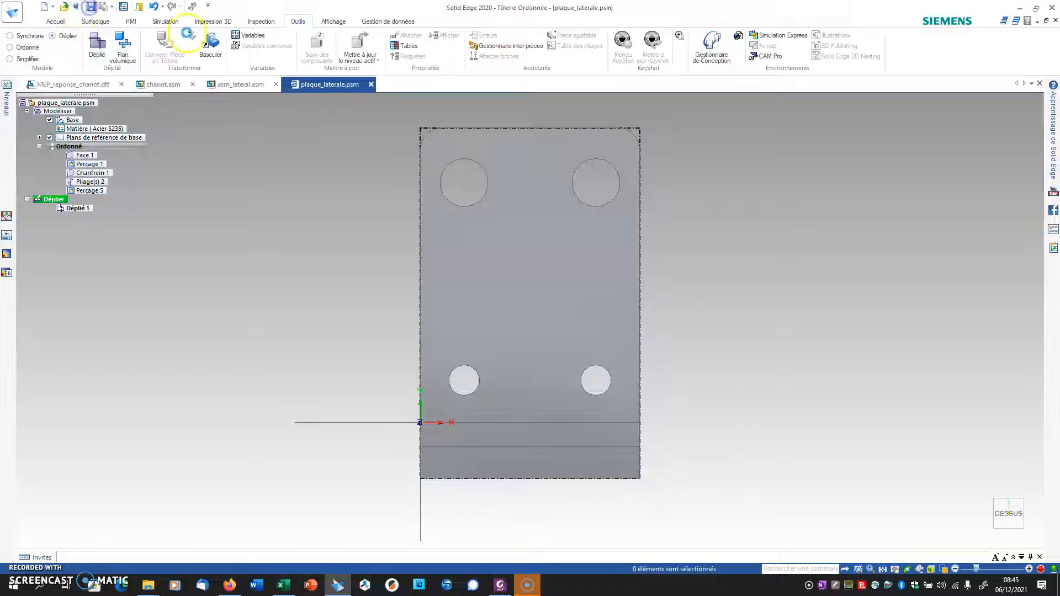
left_click(371, 85)
- Update the views and place a flat-pattern (Déplié) view of plaque_laterale.psm at 1:2 between the side and isometric views
left_click(151, 48)
left_click(122, 45)
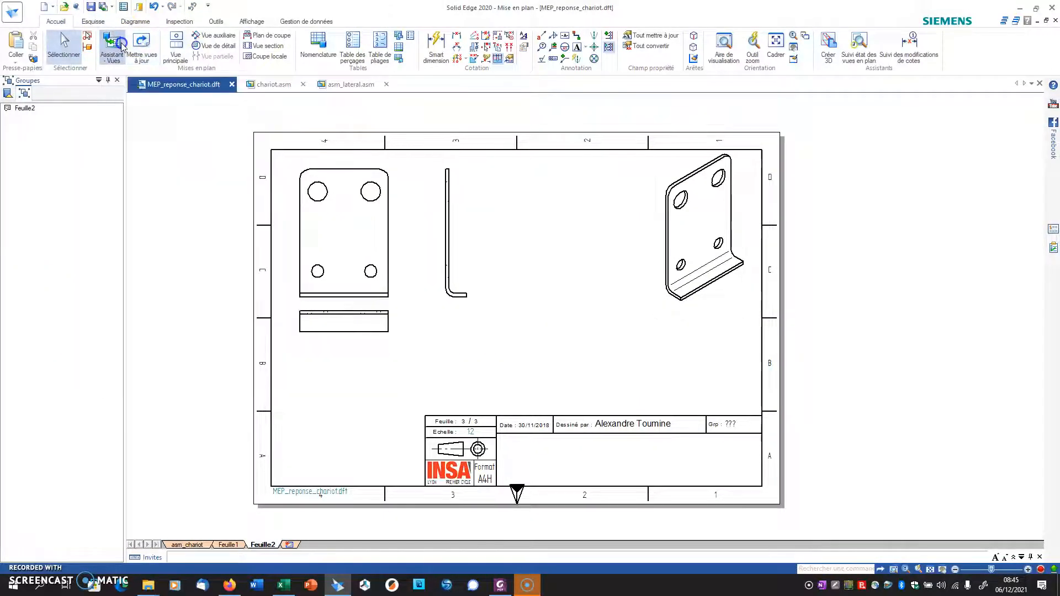
left_click(821, 142)
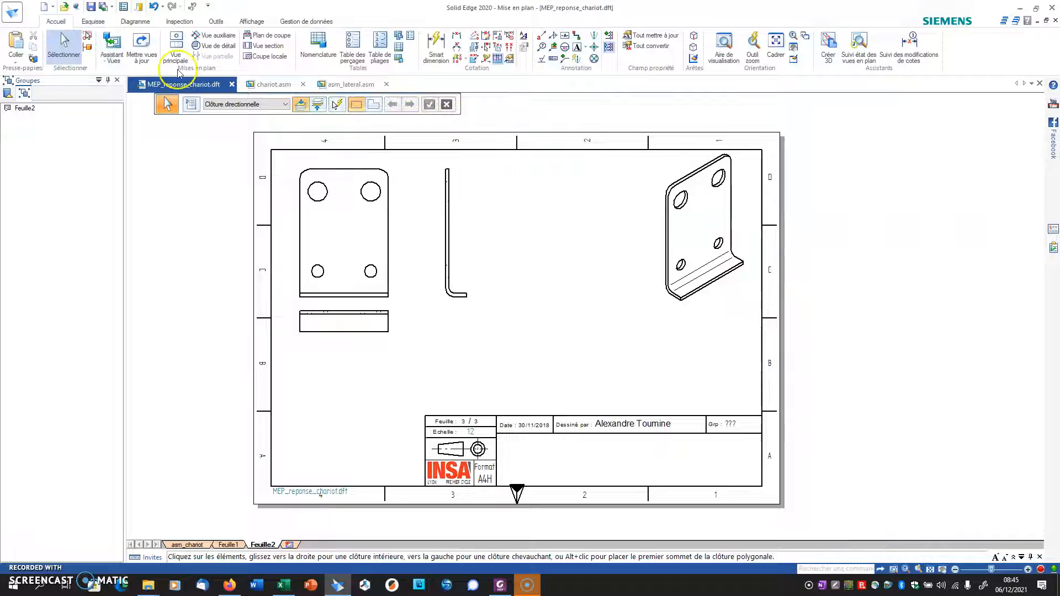
left_click(122, 41)
left_click(564, 187)
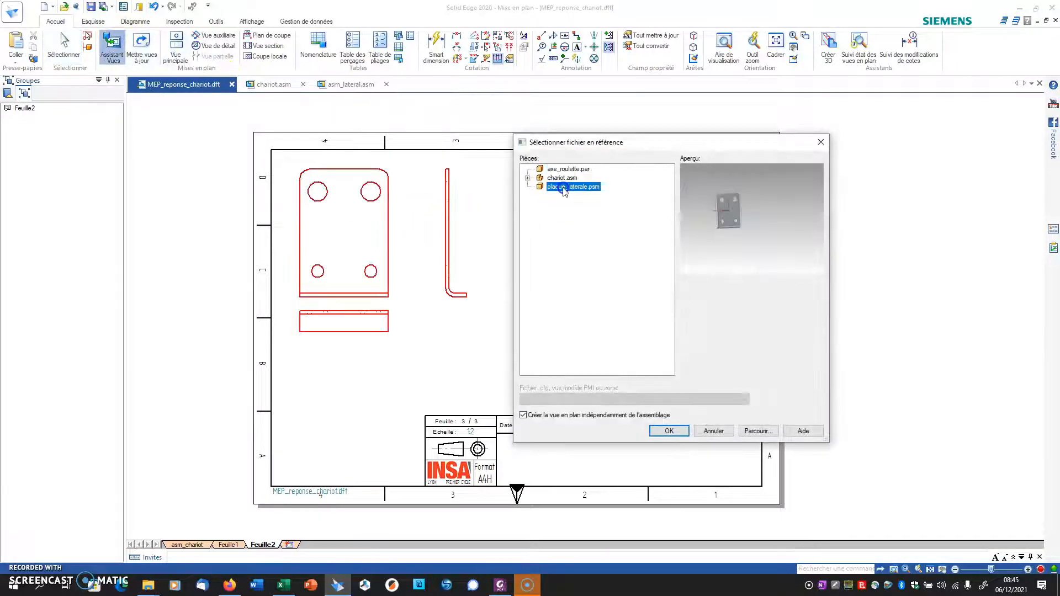
left_click(684, 431)
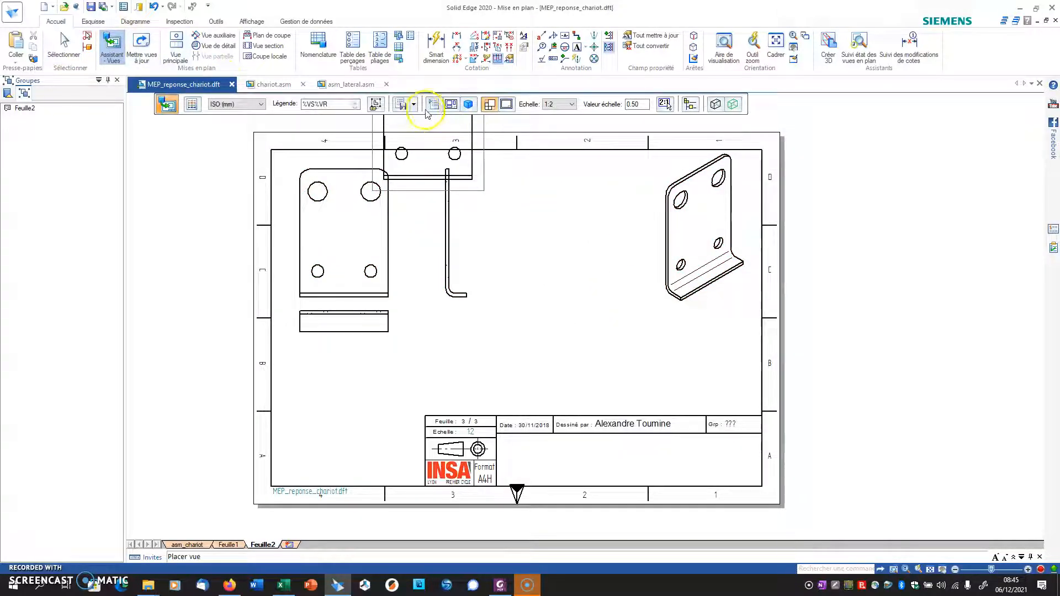
left_click(428, 110)
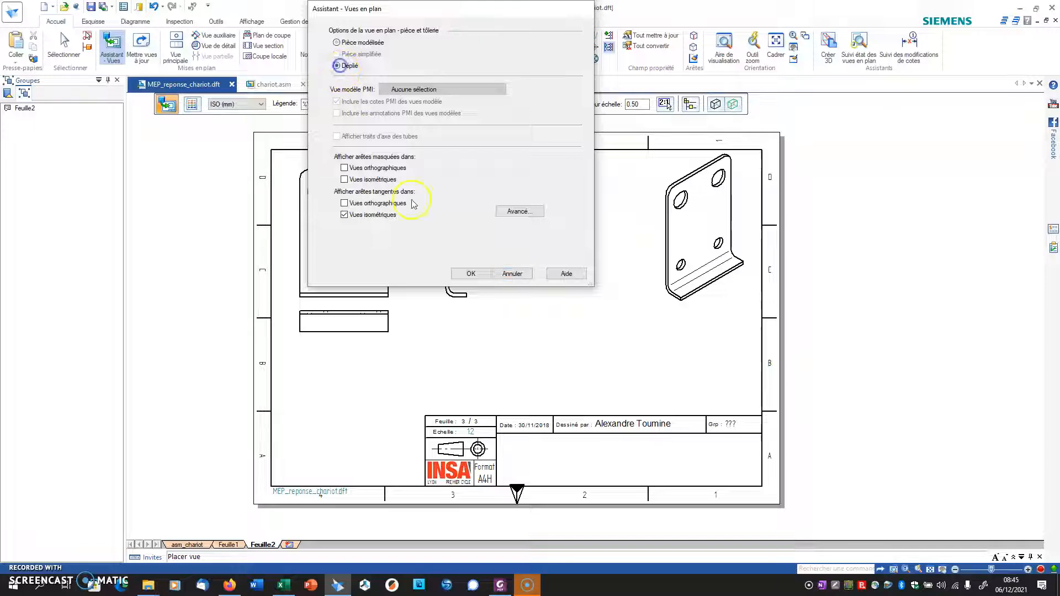
left_click(465, 274)
left_click(588, 286)
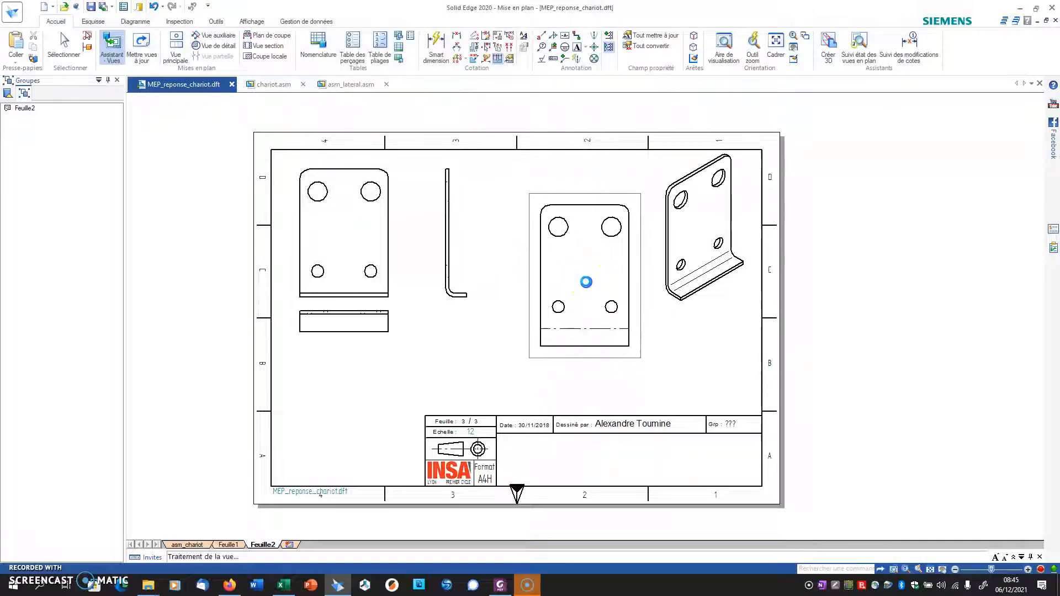
left_click(506, 167)
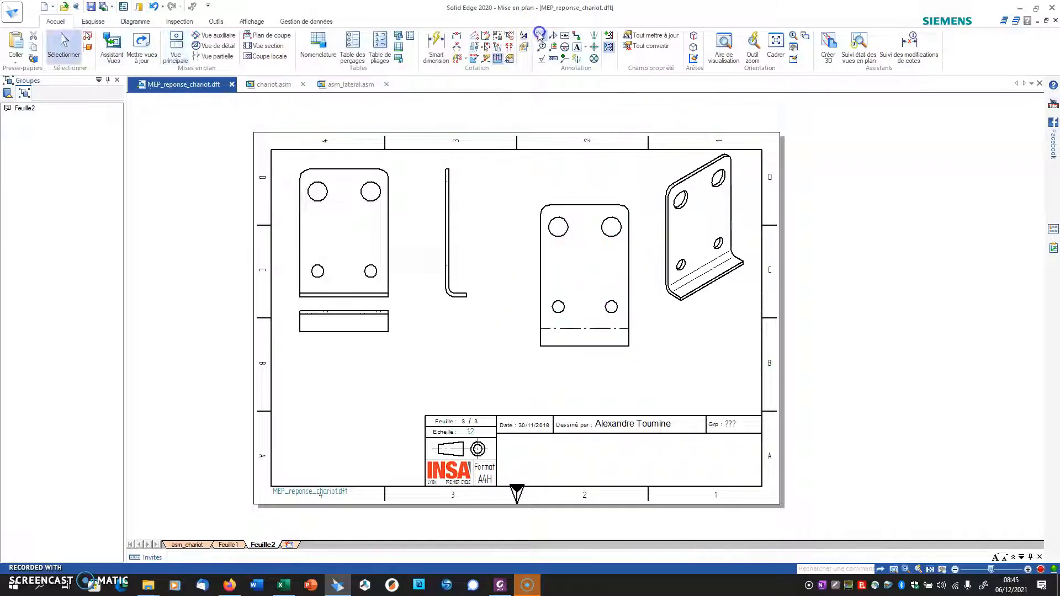
- Add a callout with the saved setting Vé de pliage, referencing the isometric view and placed above the flat pattern
left_click(411, 176)
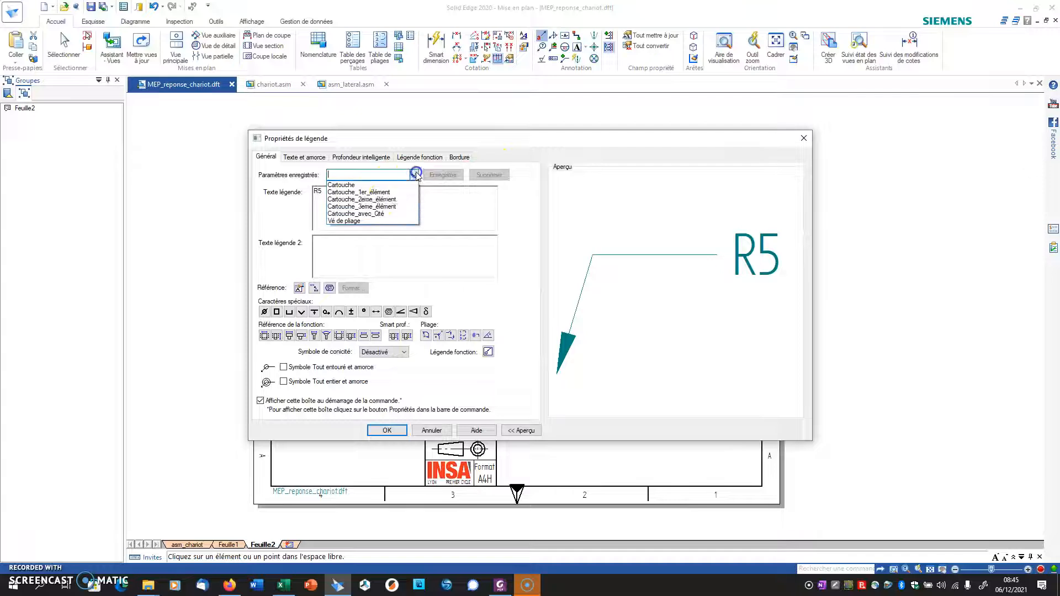
left_click(369, 218)
left_click(381, 430)
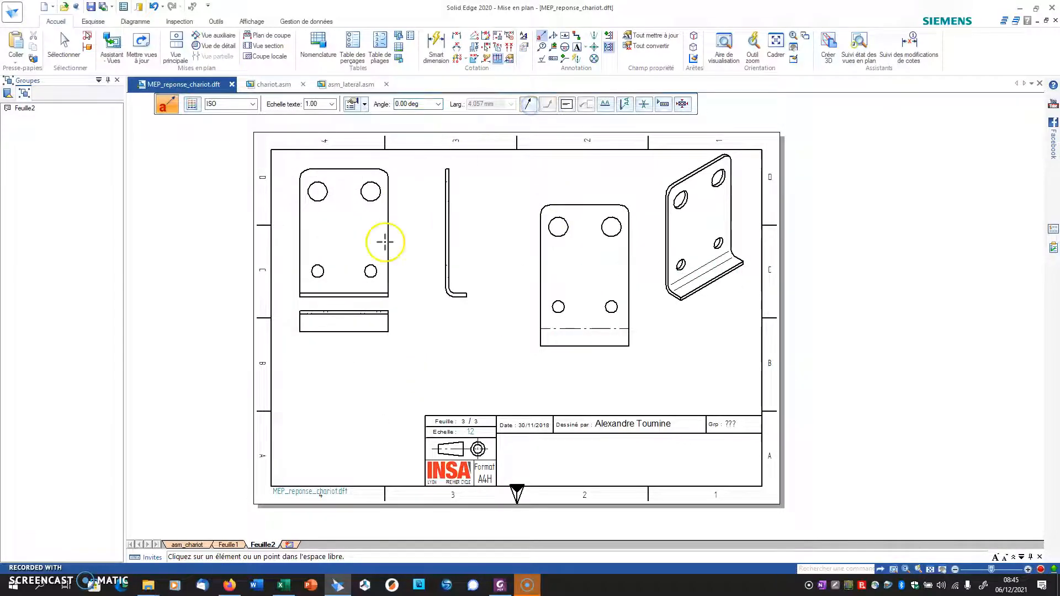
left_click(671, 186)
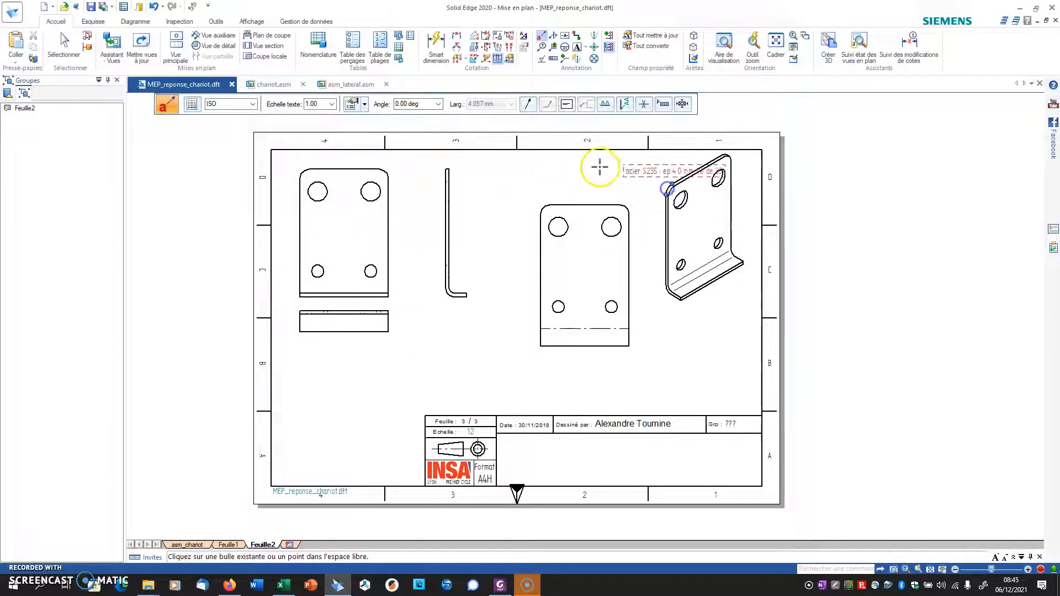
left_click(547, 165)
key("Escape")
- Add a callout with the saved setting Cartouche for the side plate in the empty area of the title block
mouse_move(501, 362)
middle_mouse_down()
mouse_move(558, 374)
mouse_move(587, 324)
middle_mouse_up()
scroll(469, 312, "up", 2)
scroll(510, 347, "down", 1)
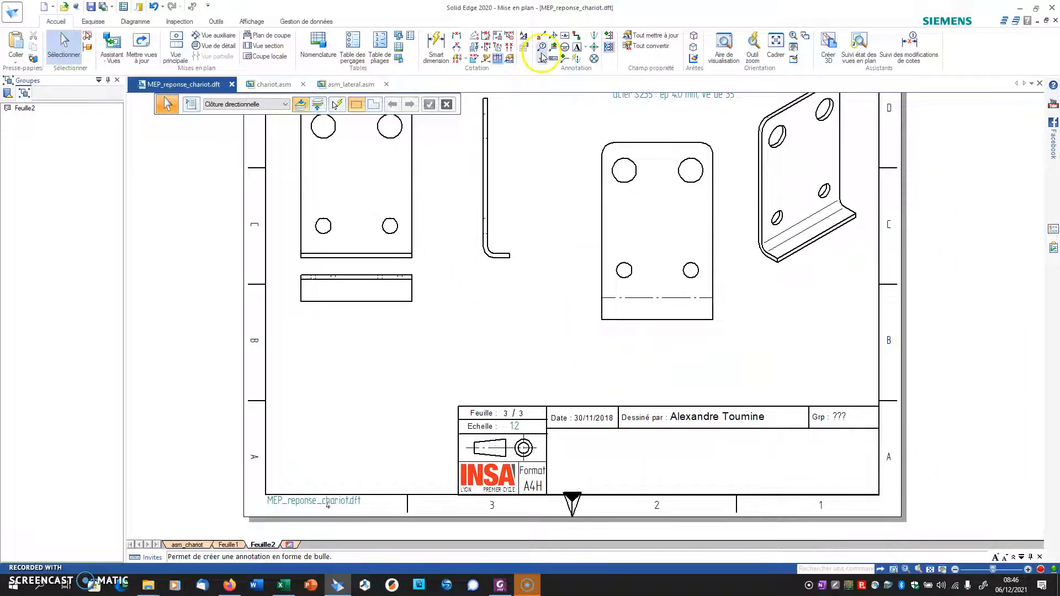
left_click(542, 36)
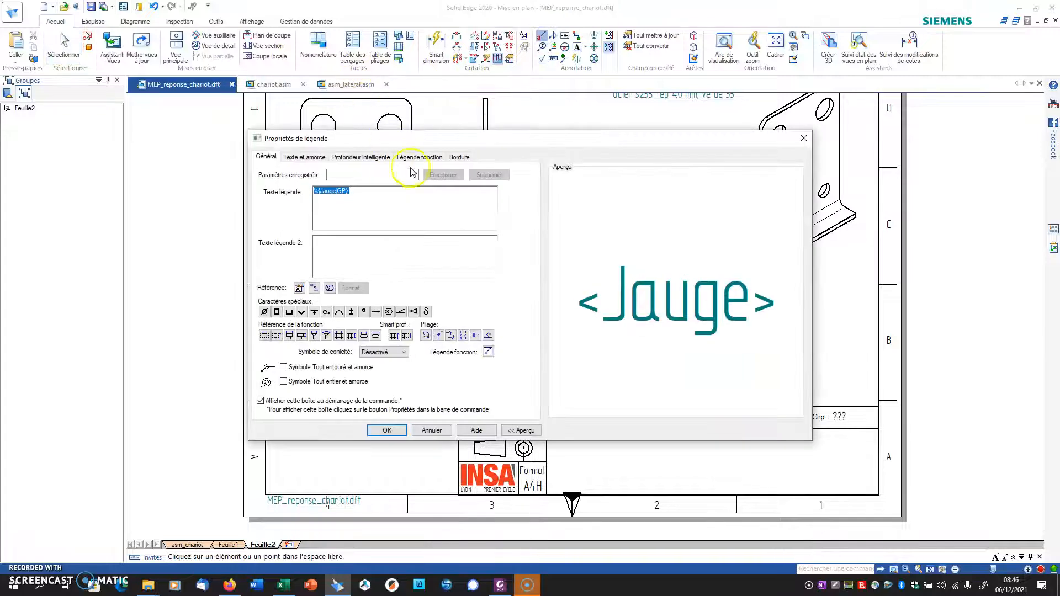
left_click(413, 174)
left_click(348, 182)
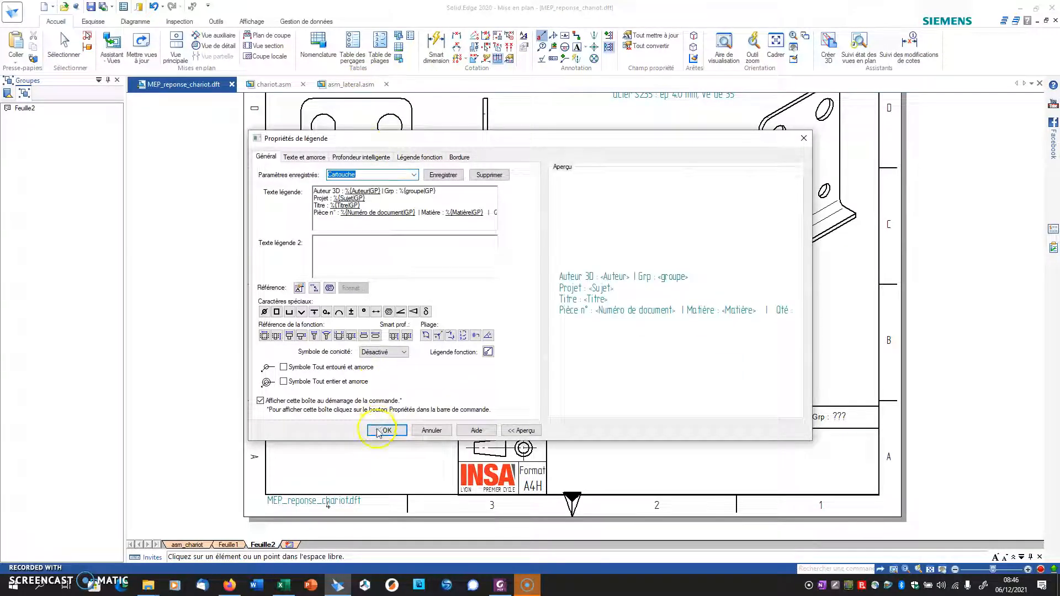
left_click(384, 430)
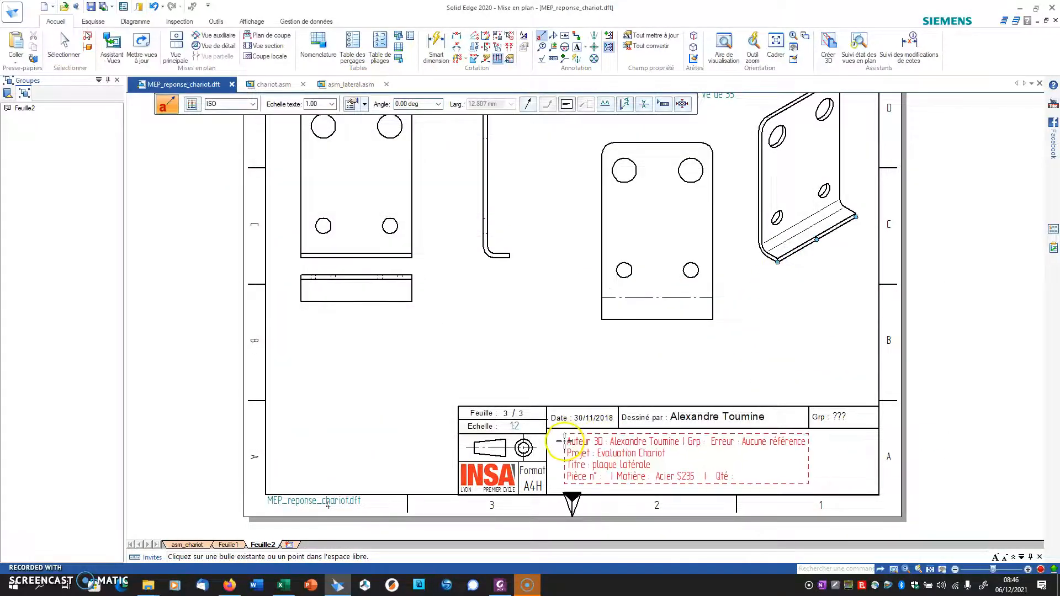
- On sheet Feuille1, add the Cartouche callout referencing the axle's isometric view and place it in the title block
left_click(227, 545)
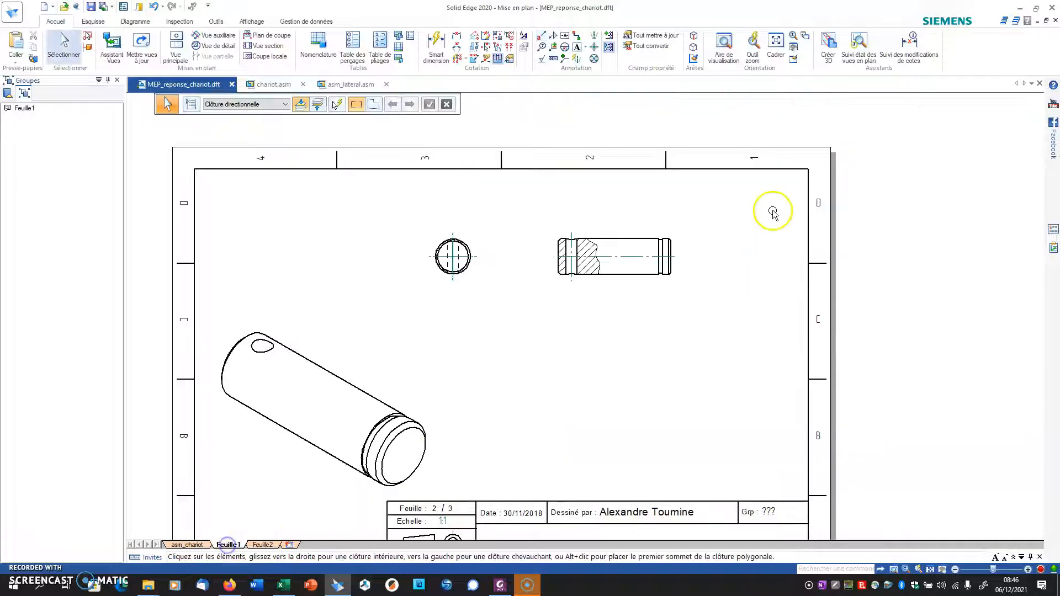
left_click(542, 35)
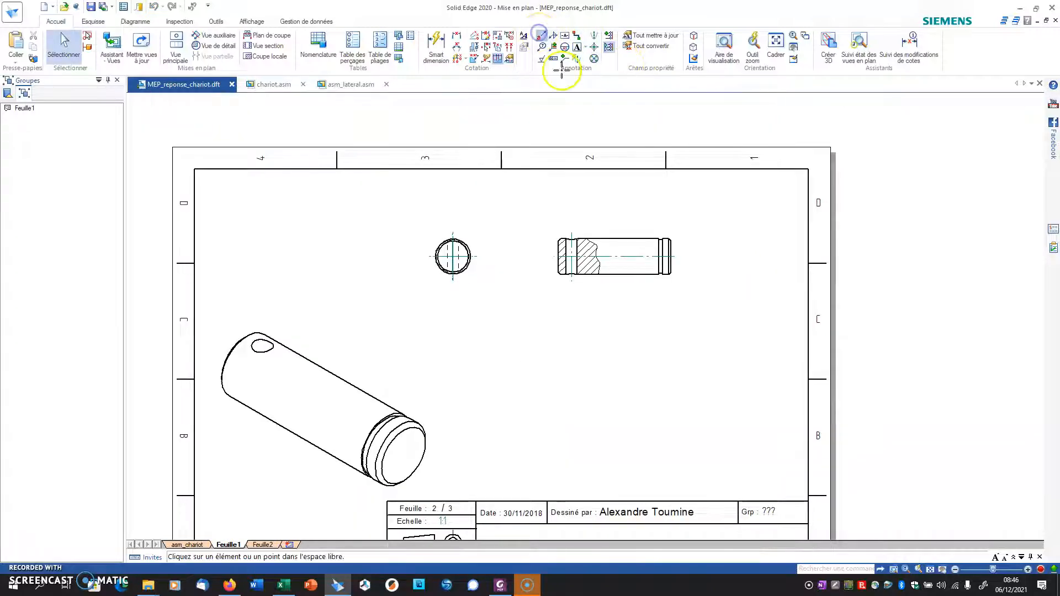
left_click(388, 430)
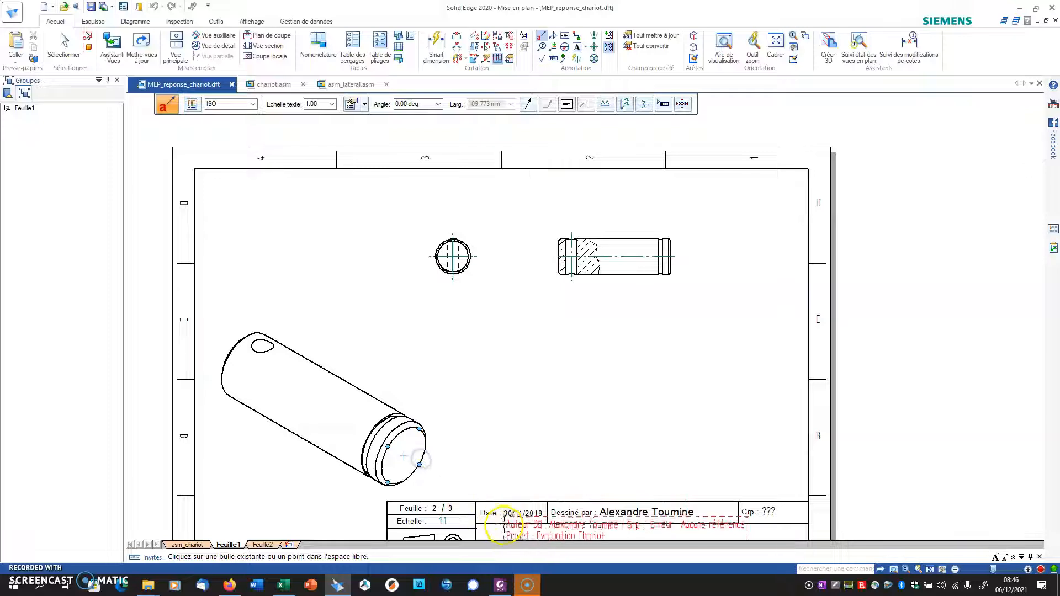
middle_click_drag(487, 533, 514, 427)
left_click(514, 426)
key("Escape")
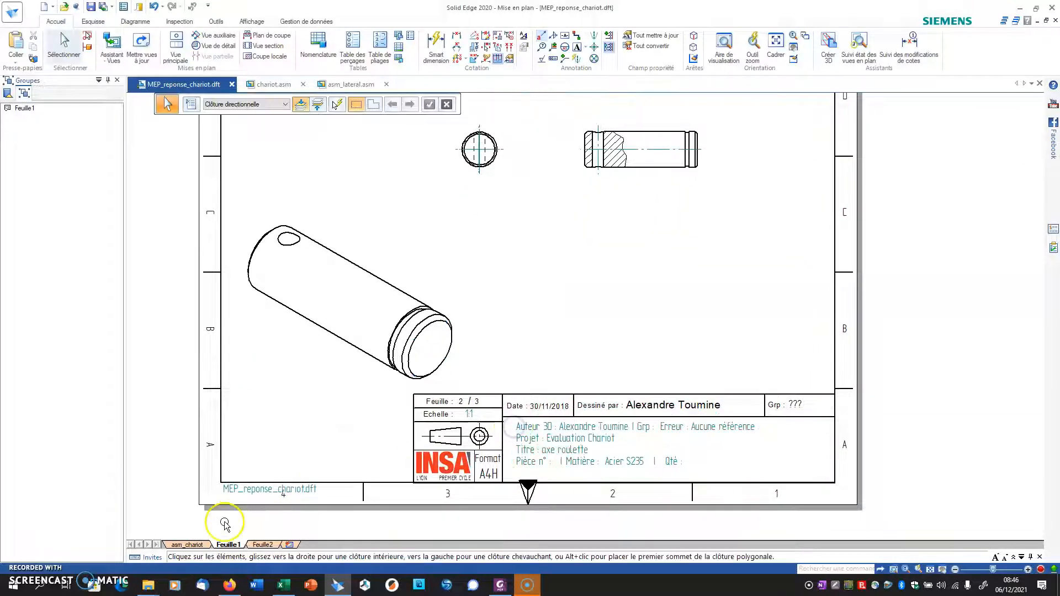
- On sheet asm_chariot, add a callout with the saved setting Cartouche_1er_élément in the empty area of the title block
left_click(188, 544)
middle_click_drag(508, 326, 550, 203)
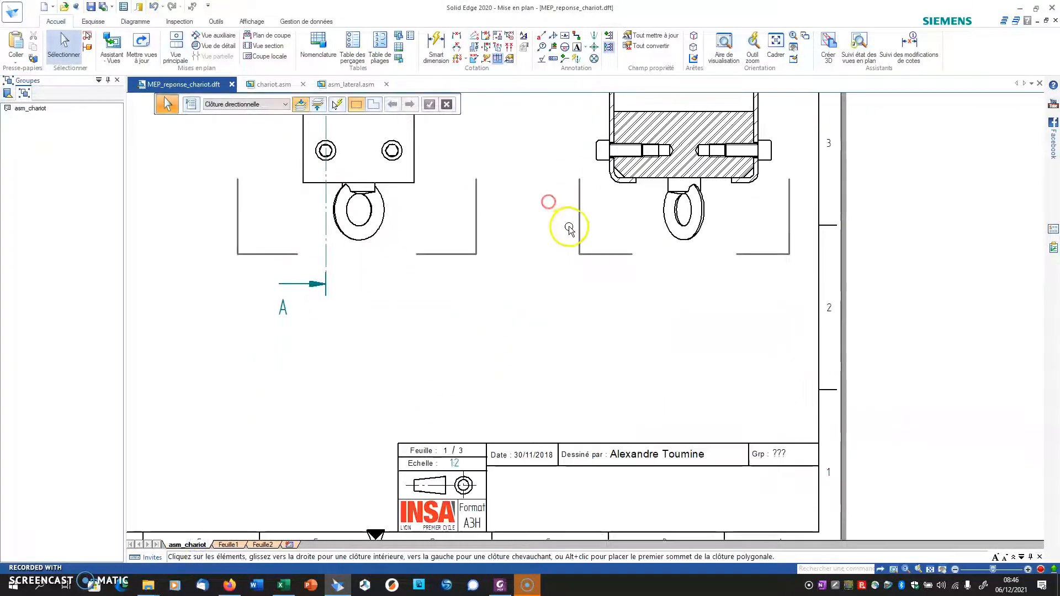
scroll(568, 229, "down", 1)
middle_click_drag(589, 252, 589, 237)
left_click(543, 36)
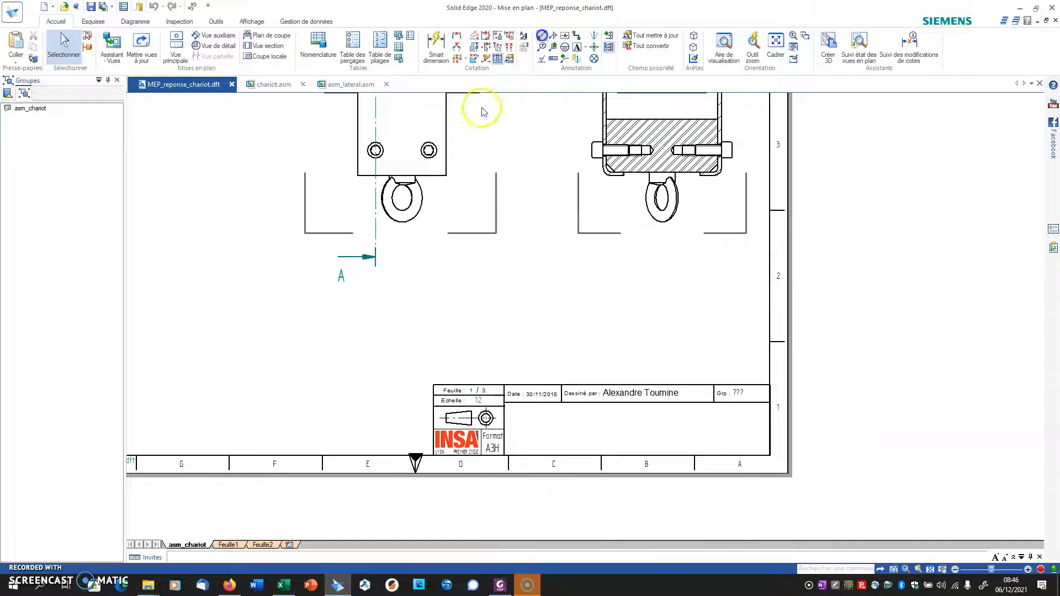
left_click(414, 175)
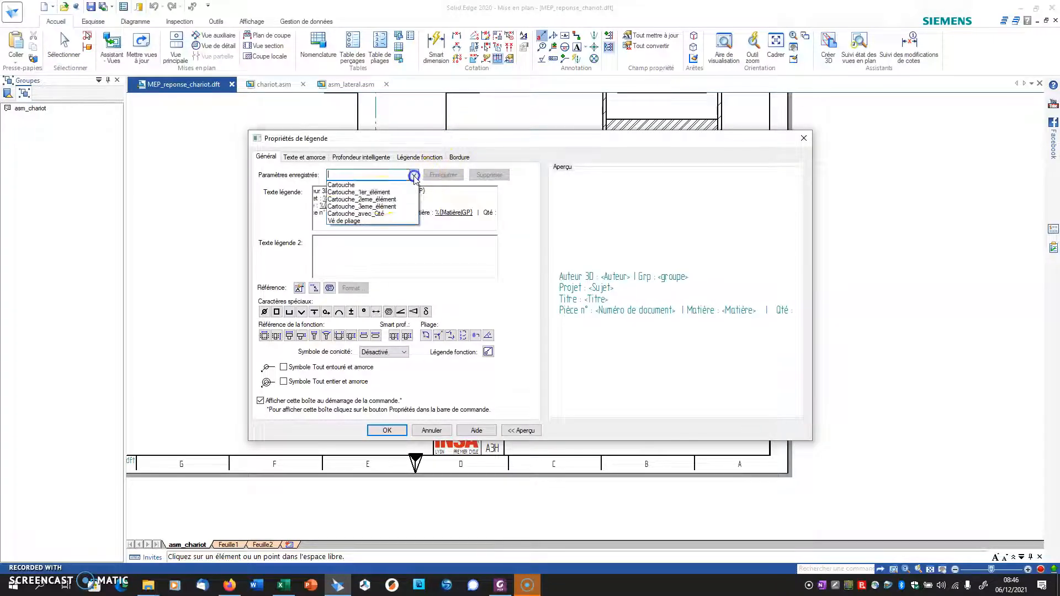
left_click(366, 203)
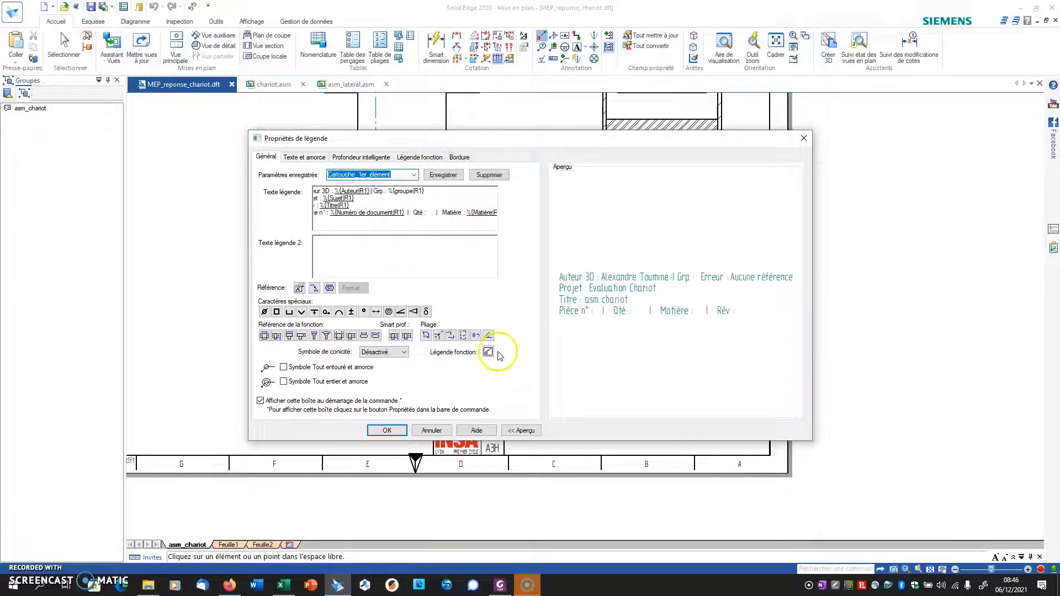
left_click(388, 430)
left_click(523, 419)
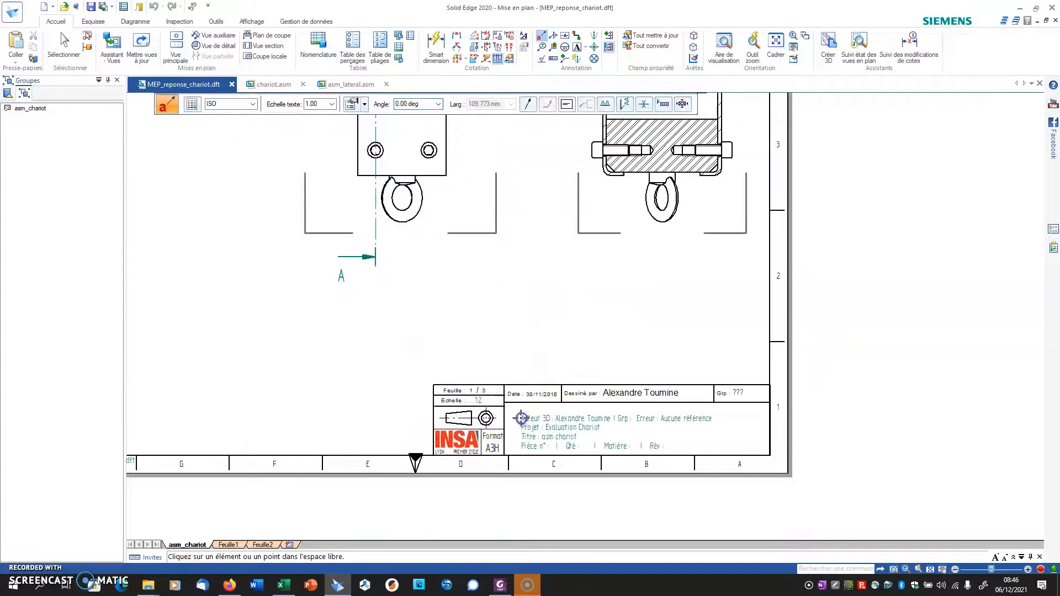
scroll(509, 294, "up", 3)
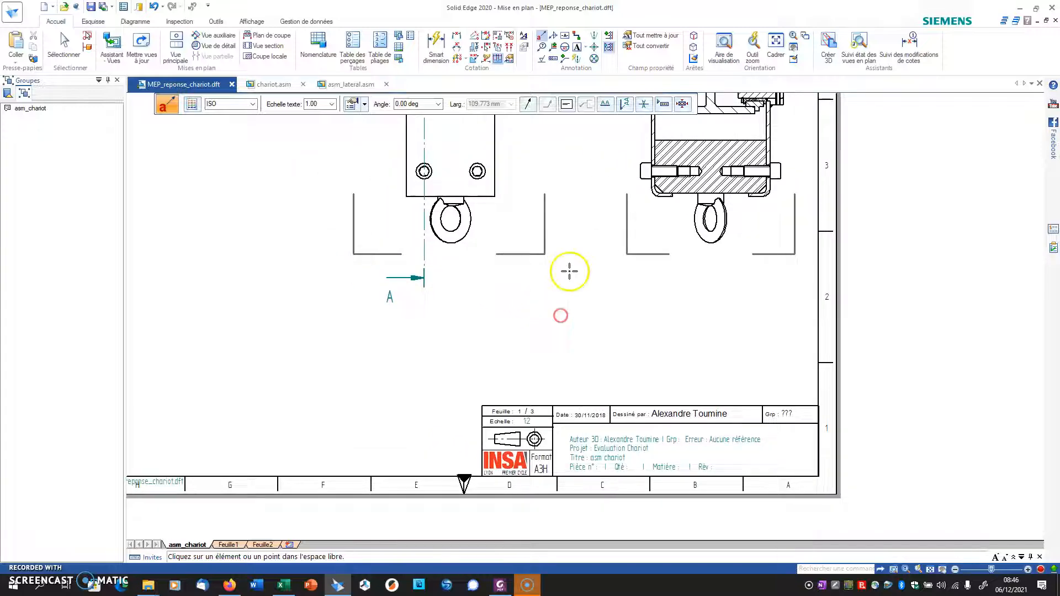
scroll(607, 210, "up", 3)
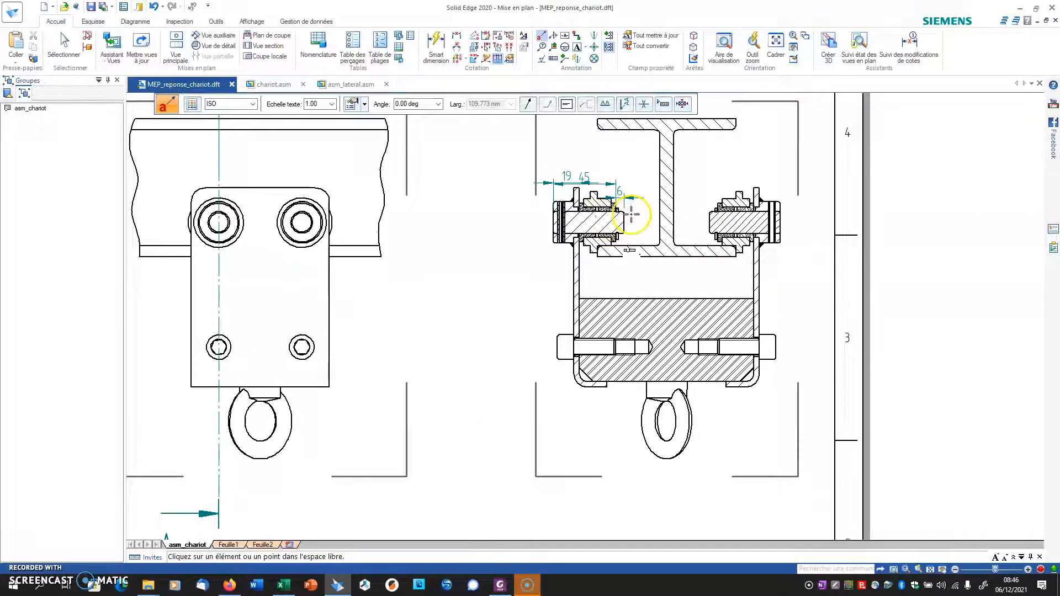
left_click(581, 252)
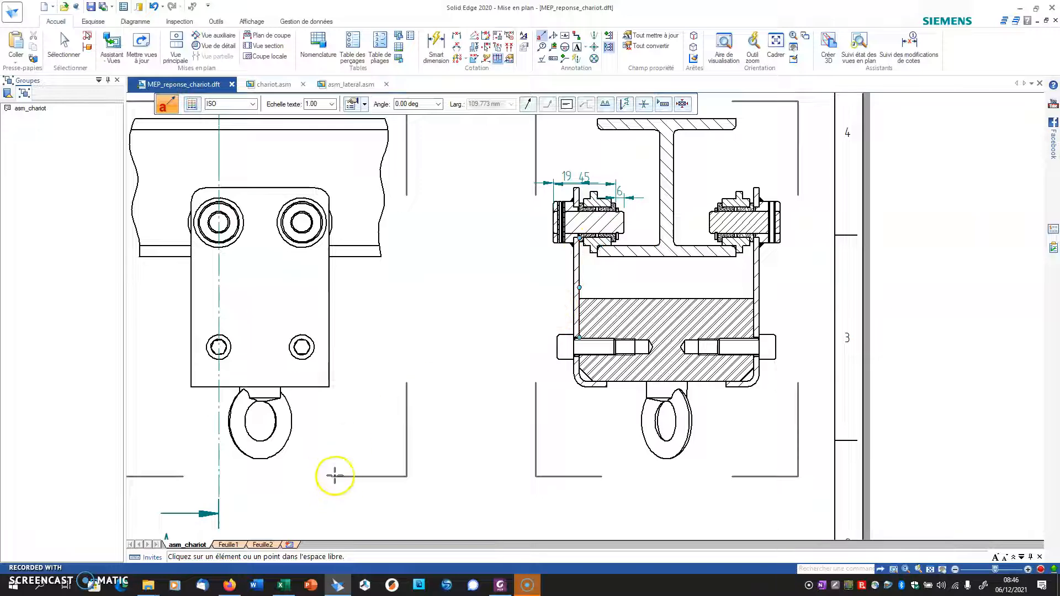